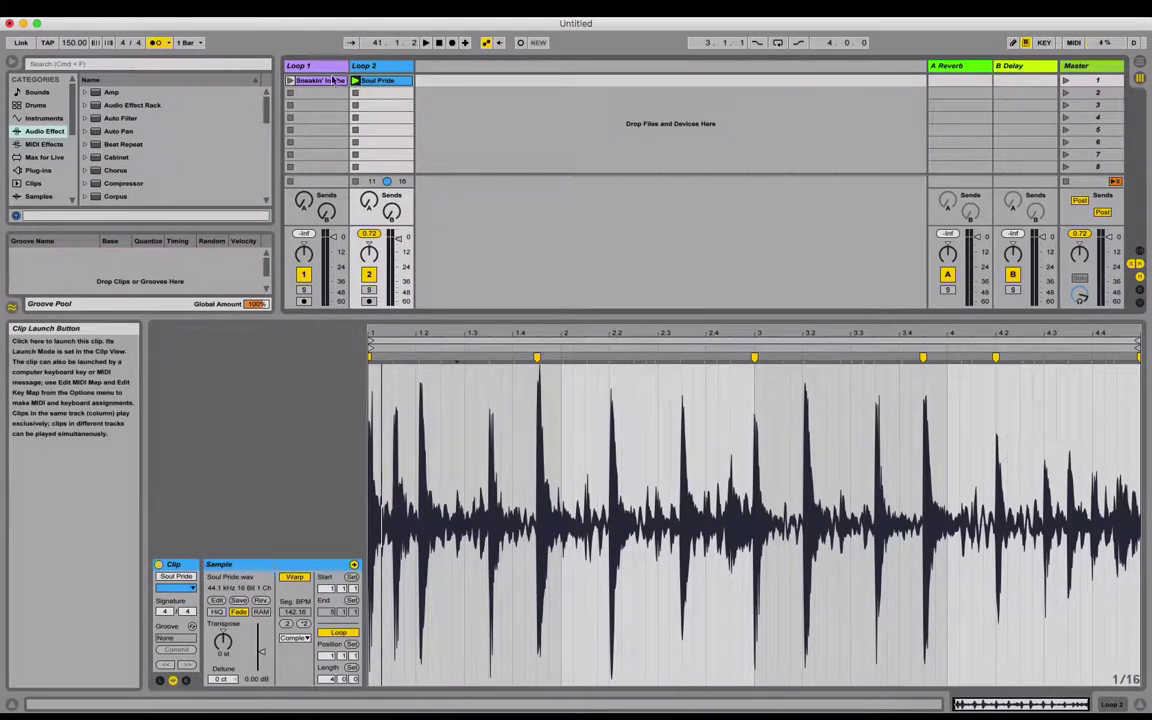
Step: Launch the Soul Pride clip on the Loop 2 track and restart it from the top
{"action": "left_click", "coordinate": [355, 80]}
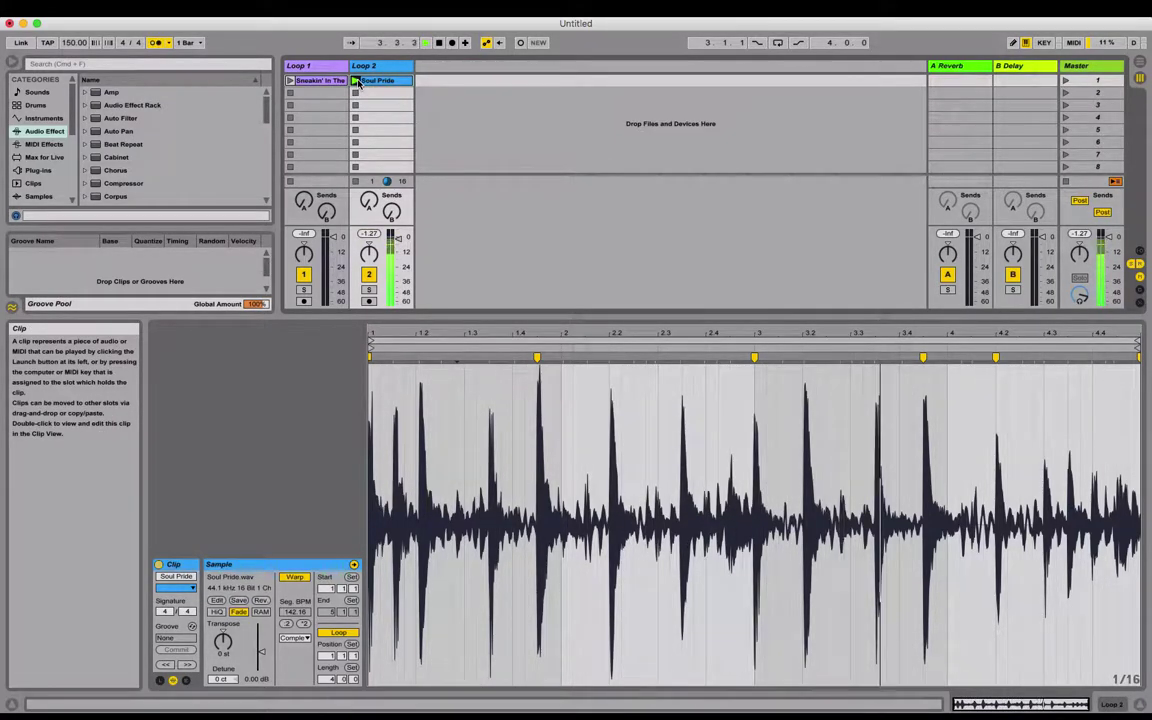
{"action": "left_click", "coordinate": [356, 81]}
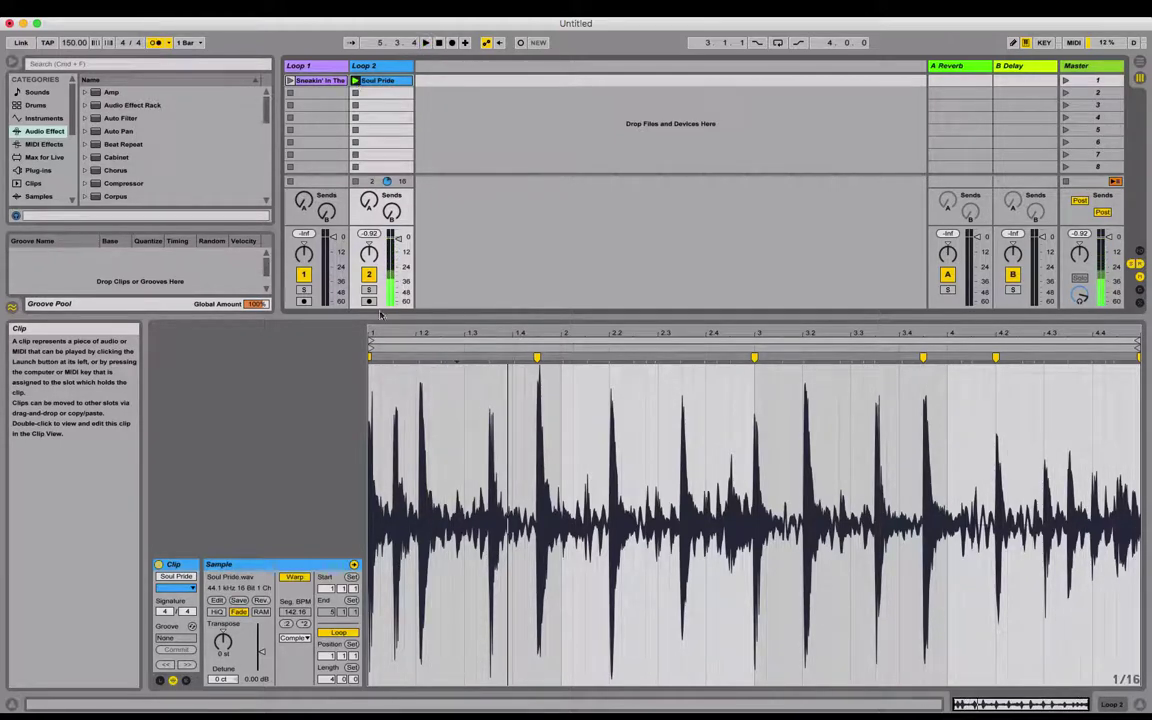
Step: Place warp markers on the Soul Pride drum transients near 1.2 and 2.2
{"action": "left_click_drag", "start_coordinate": [424, 339], "coordinate": [432, 380]}
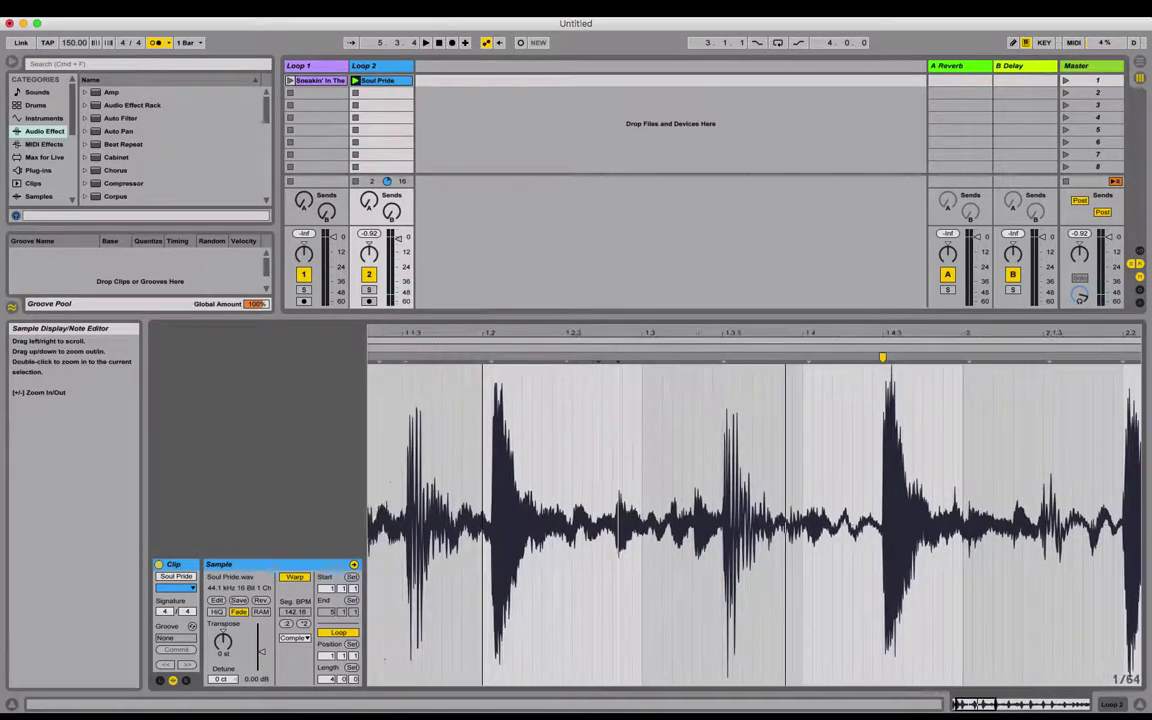
{"action": "double_click", "coordinate": [485, 357]}
{"action": "left_click_drag", "start_coordinate": [483, 334], "coordinate": [437, 337]}
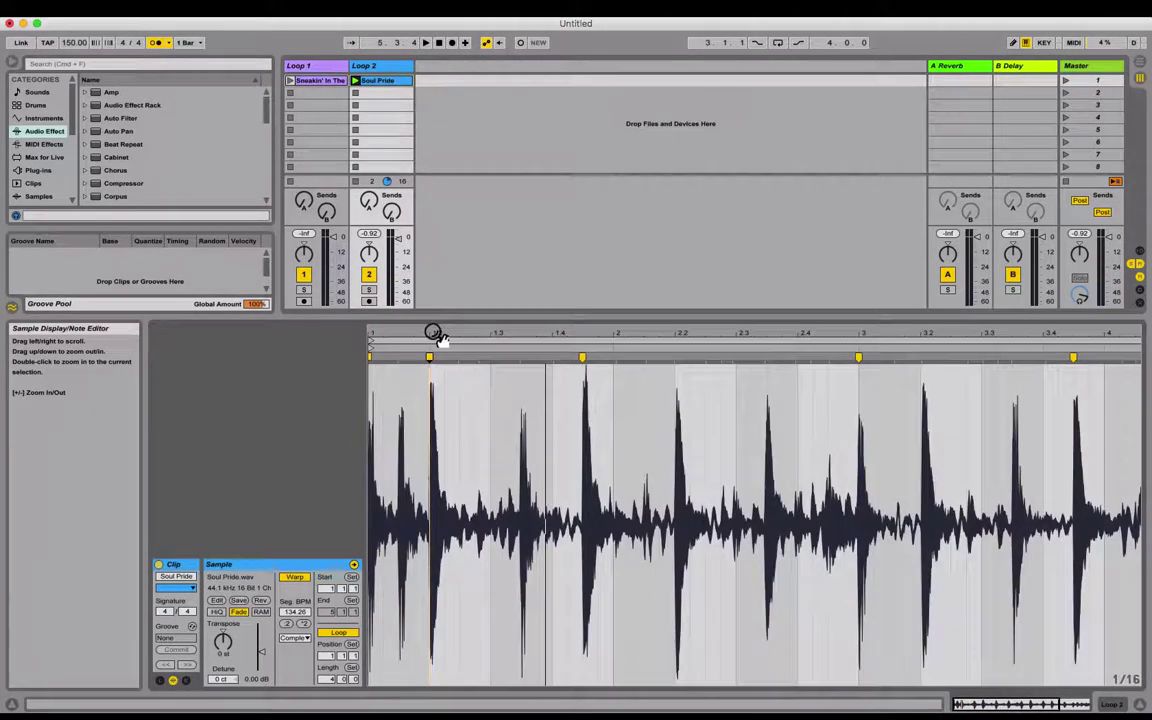
{"action": "mouse_move", "coordinate": [779, 334]}
{"action": "left_mouse_down"}
{"action": "mouse_move", "coordinate": [792, 342]}
{"action": "mouse_move", "coordinate": [700, 380]}
{"action": "mouse_move", "coordinate": [625, 373]}
{"action": "mouse_move", "coordinate": [640, 318]}
{"action": "mouse_move", "coordinate": [643, 334]}
{"action": "mouse_move", "coordinate": [586, 334]}
{"action": "mouse_move", "coordinate": [560, 360]}
{"action": "mouse_move", "coordinate": [591, 366]}
{"action": "left_mouse_up"}
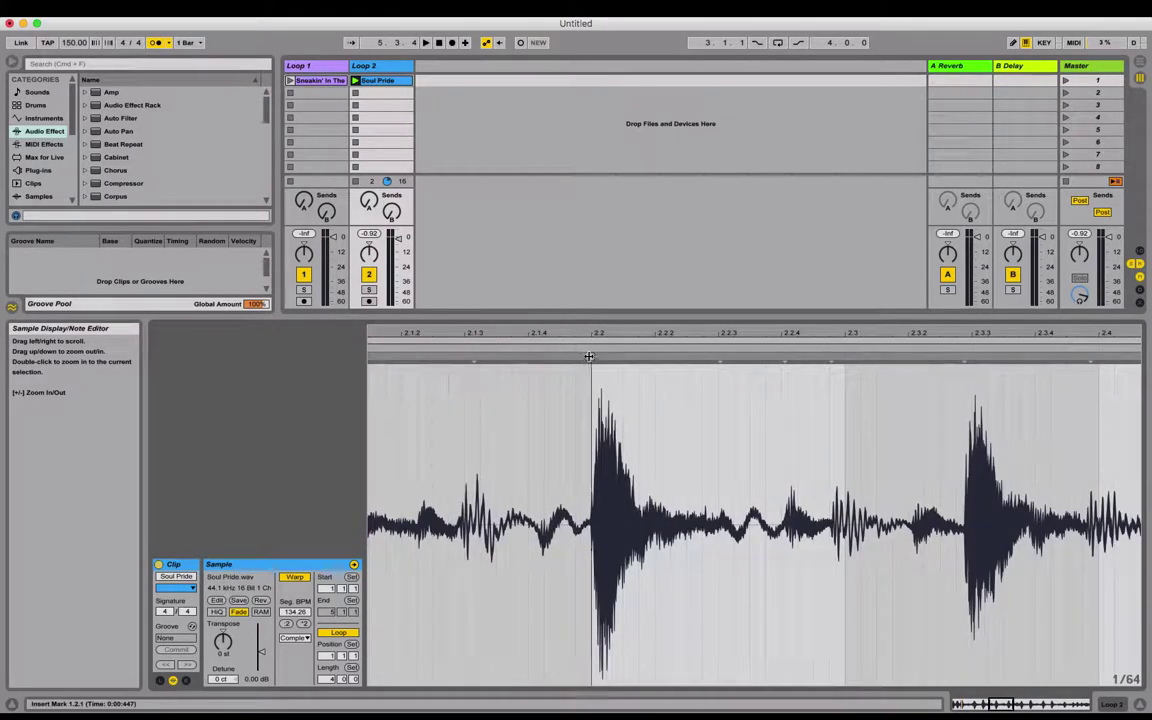
{"action": "double_click", "coordinate": [589, 356]}
{"action": "mouse_move", "coordinate": [620, 336]}
{"action": "left_mouse_down"}
{"action": "mouse_move", "coordinate": [620, 315]}
{"action": "mouse_move", "coordinate": [621, 334]}
{"action": "left_mouse_up"}
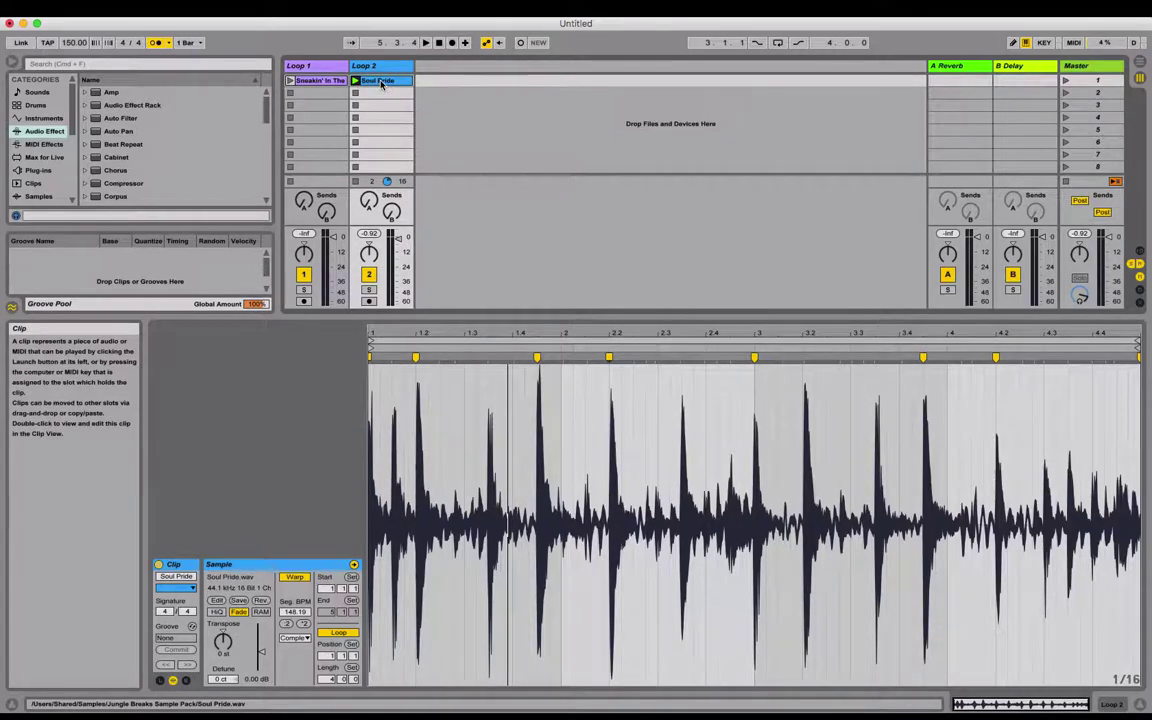
Step: Copy the Soul Pride clip into the third slot of Loop 2, undoing an initial duplicate
{"action": "key", "text": "super+d"}
{"action": "key", "text": "super+z"}
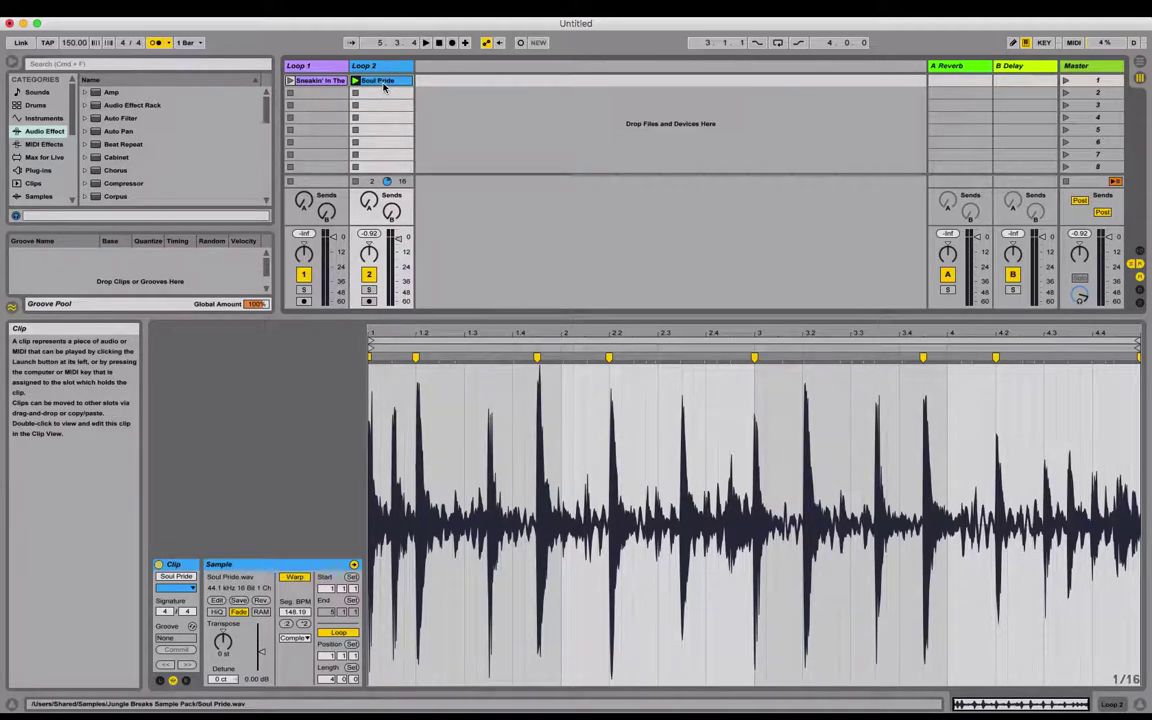
{"action": "mouse_move", "coordinate": [383, 86]}
{"action": "left_mouse_down"}
{"action": "mouse_move", "coordinate": [388, 114]}
{"action": "mouse_move", "coordinate": [381, 107]}
{"action": "left_mouse_up"}
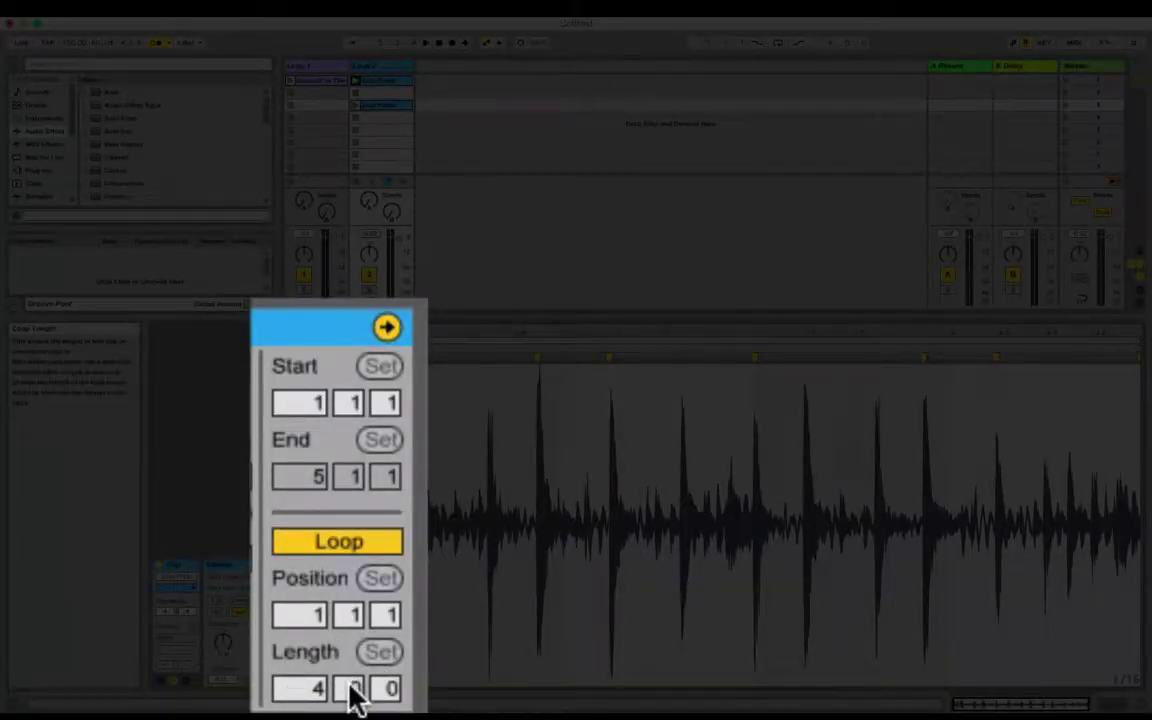
Step: Shorten the copied clip's loop to one beat, spanning 1.1 to 1.2
{"action": "left_click_drag", "start_coordinate": [355, 697], "coordinate": [342, 656]}
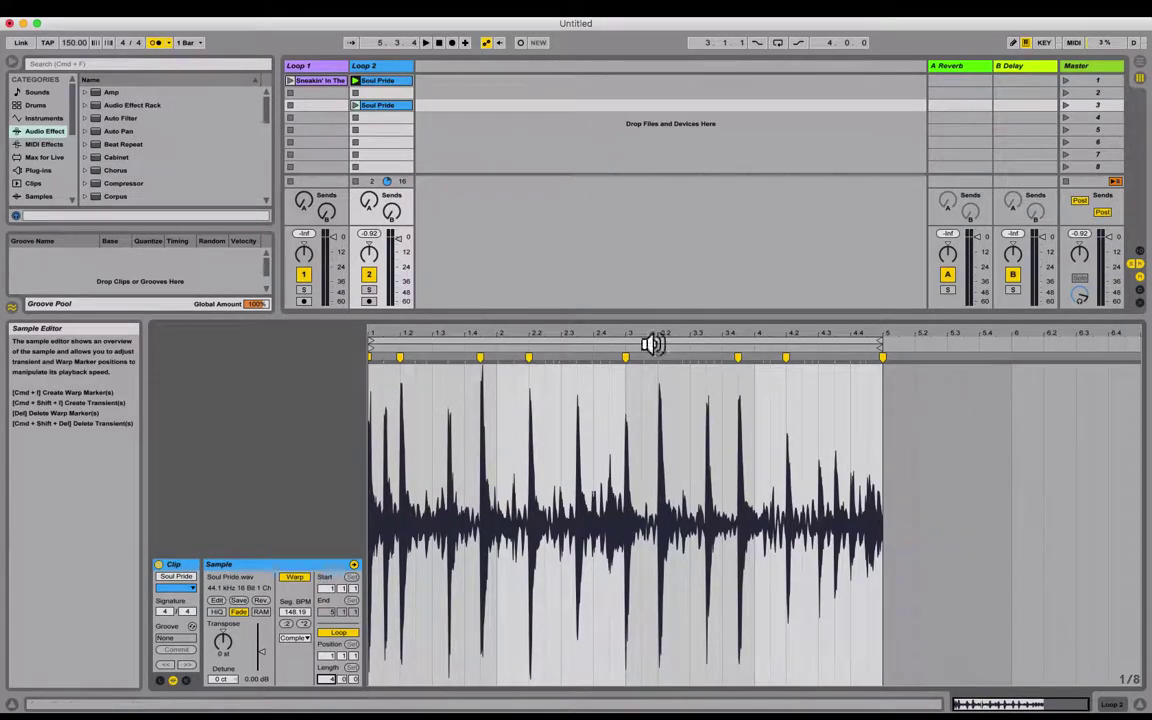
{"action": "left_click_drag", "start_coordinate": [633, 339], "coordinate": [661, 339]}
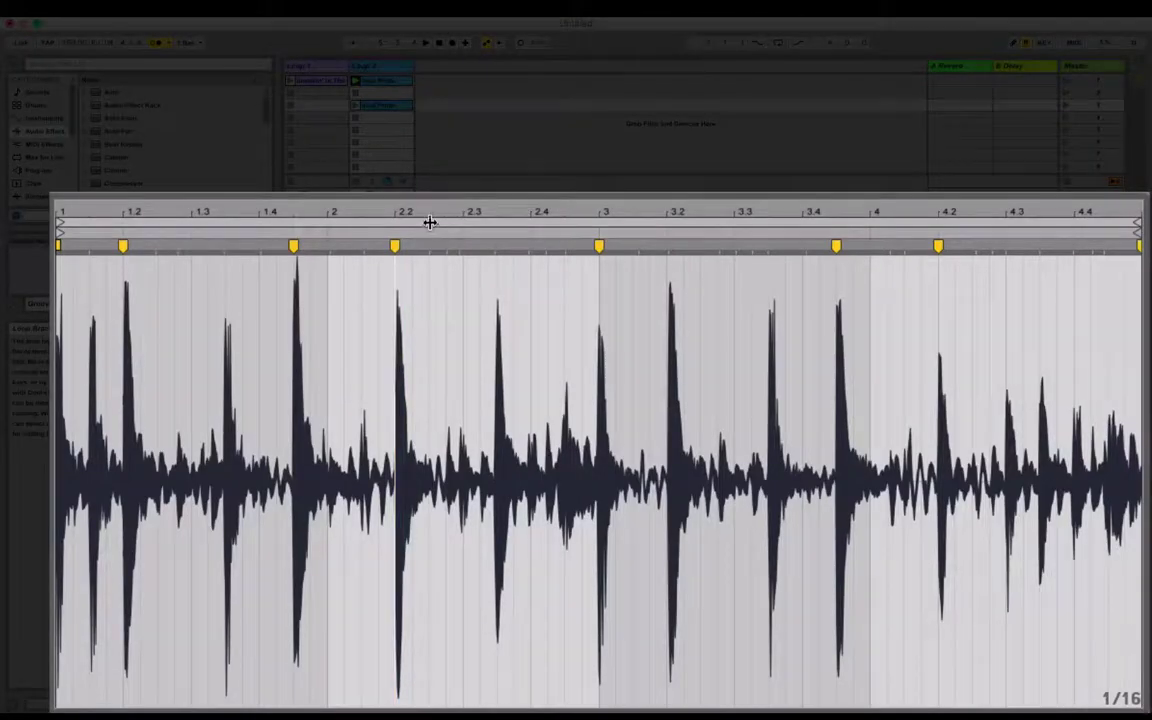
{"action": "left_click", "coordinate": [429, 222]}
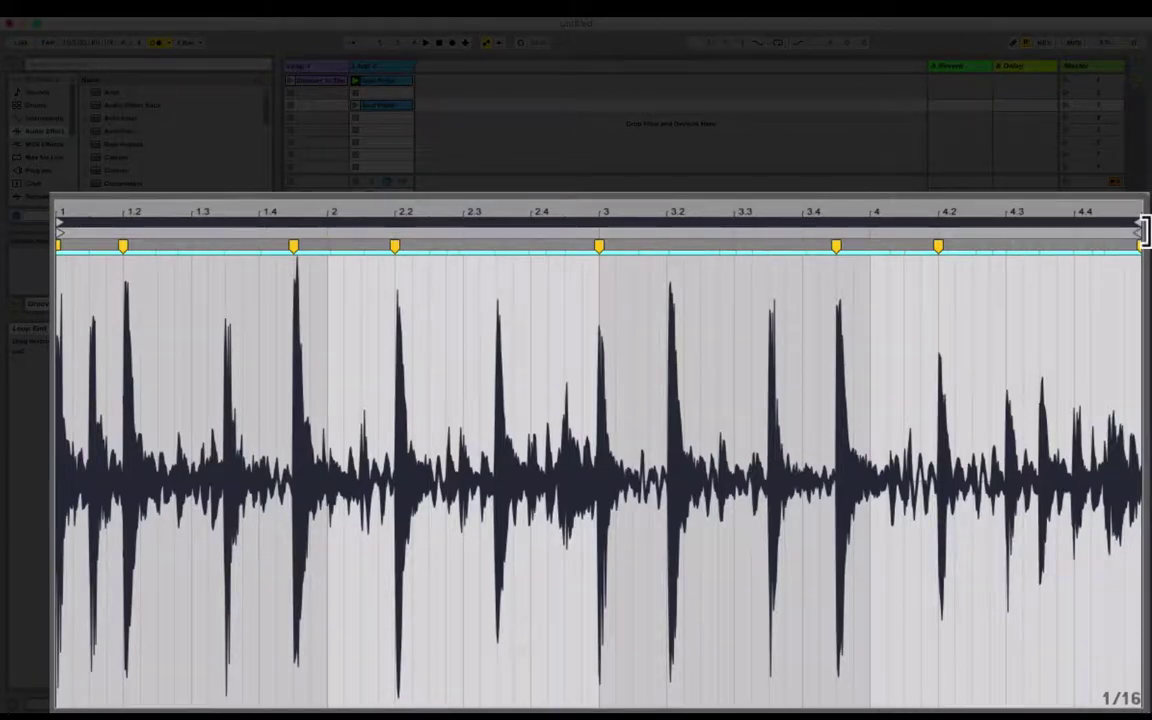
{"action": "left_click_drag", "start_coordinate": [1145, 230], "coordinate": [134, 261]}
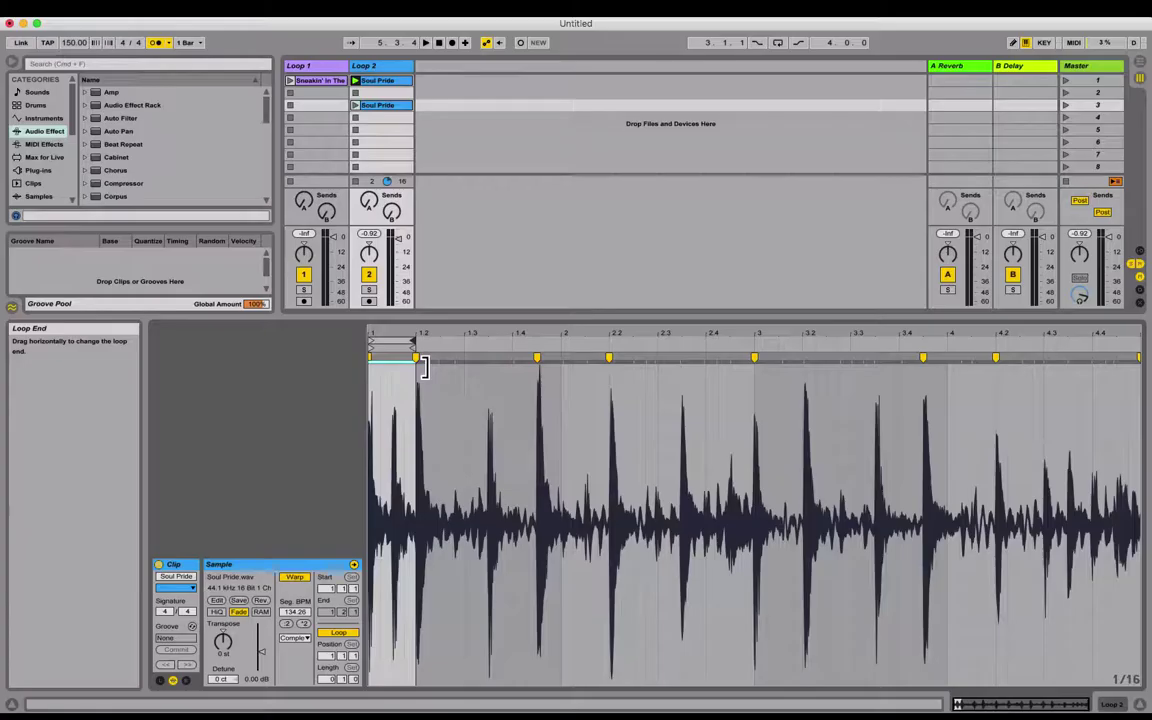
{"action": "left_click_drag", "start_coordinate": [415, 410], "coordinate": [370, 410]}
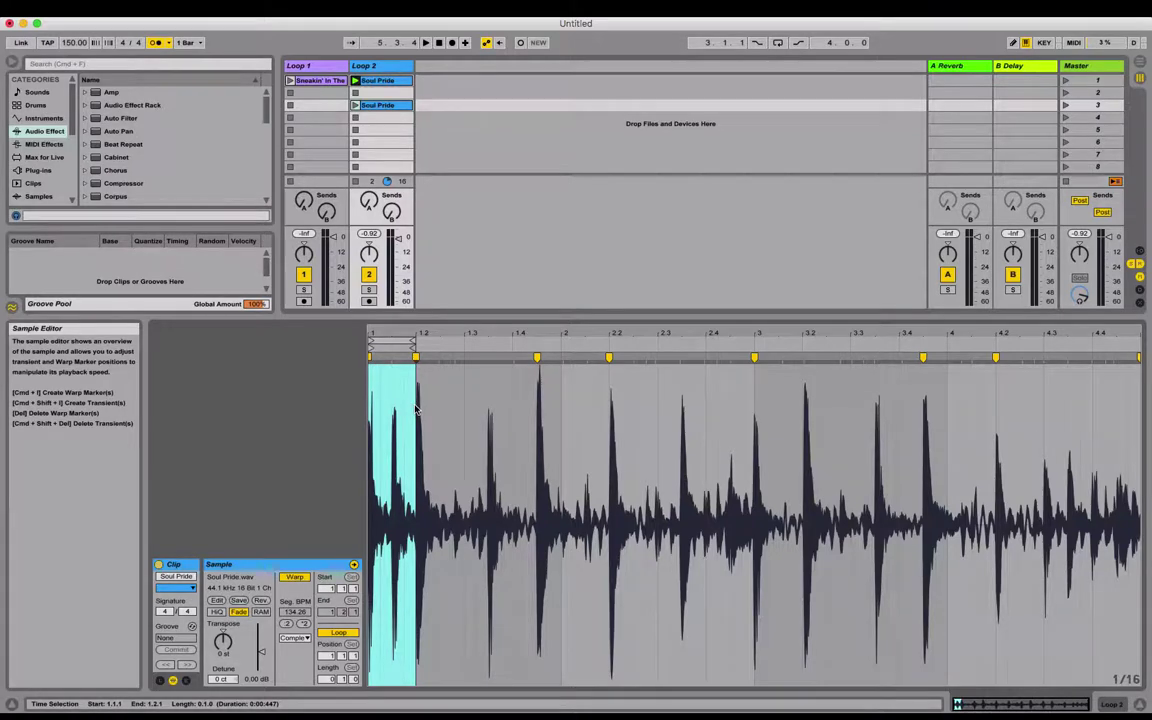
Step: Play the one-beat clip, name it 'Kick', stop playback and duplicate it below
{"action": "left_click", "coordinate": [355, 106]}
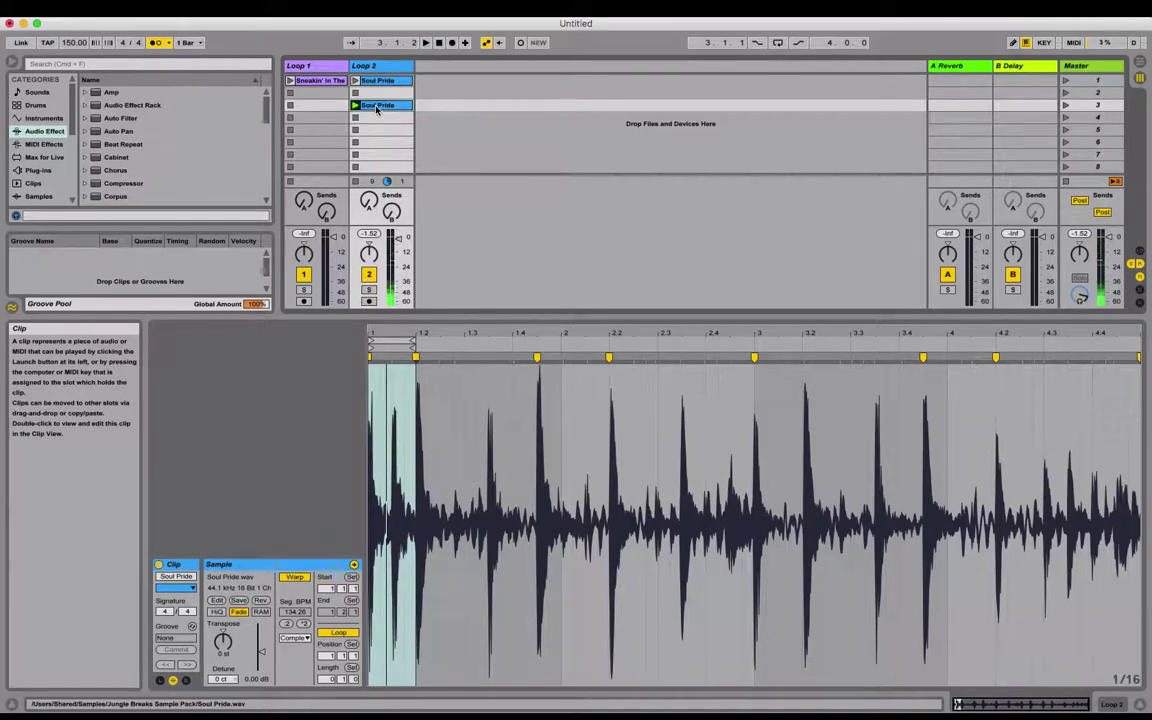
{"action": "key", "text": "super+r"}
{"action": "type", "text": "Kick"}
{"action": "key", "text": "Return"}
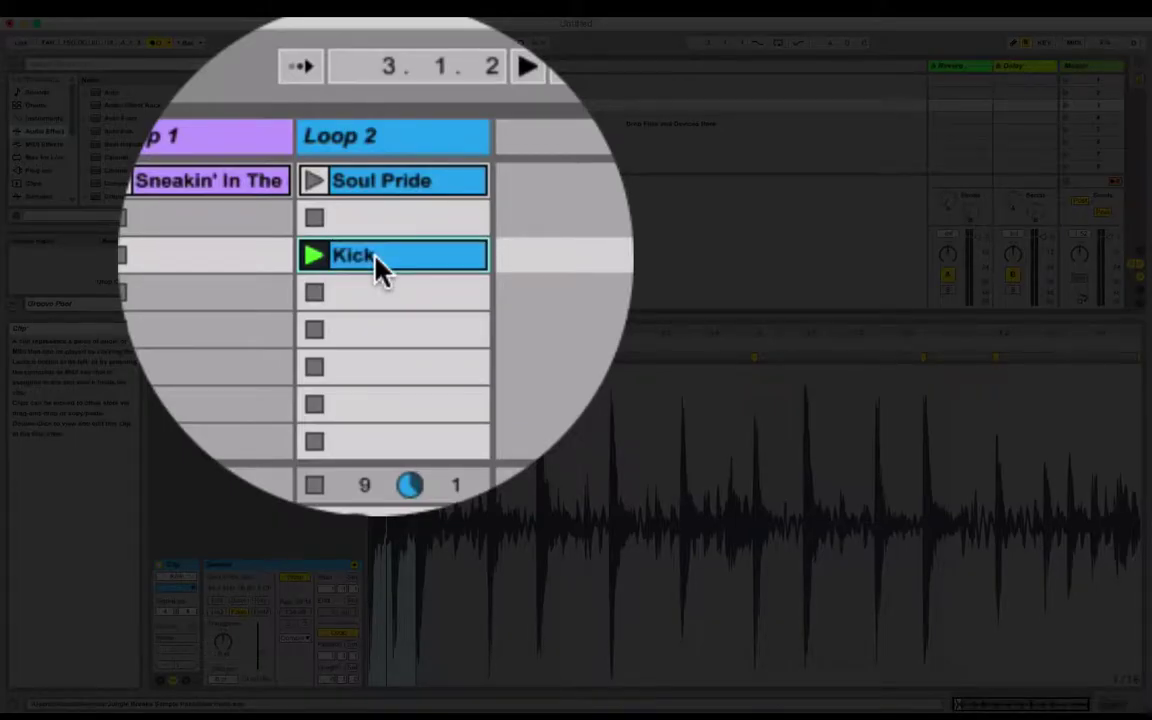
{"action": "key", "text": "super+r"}
{"action": "type", "text": "Kick"}
{"action": "key", "text": "Return"}
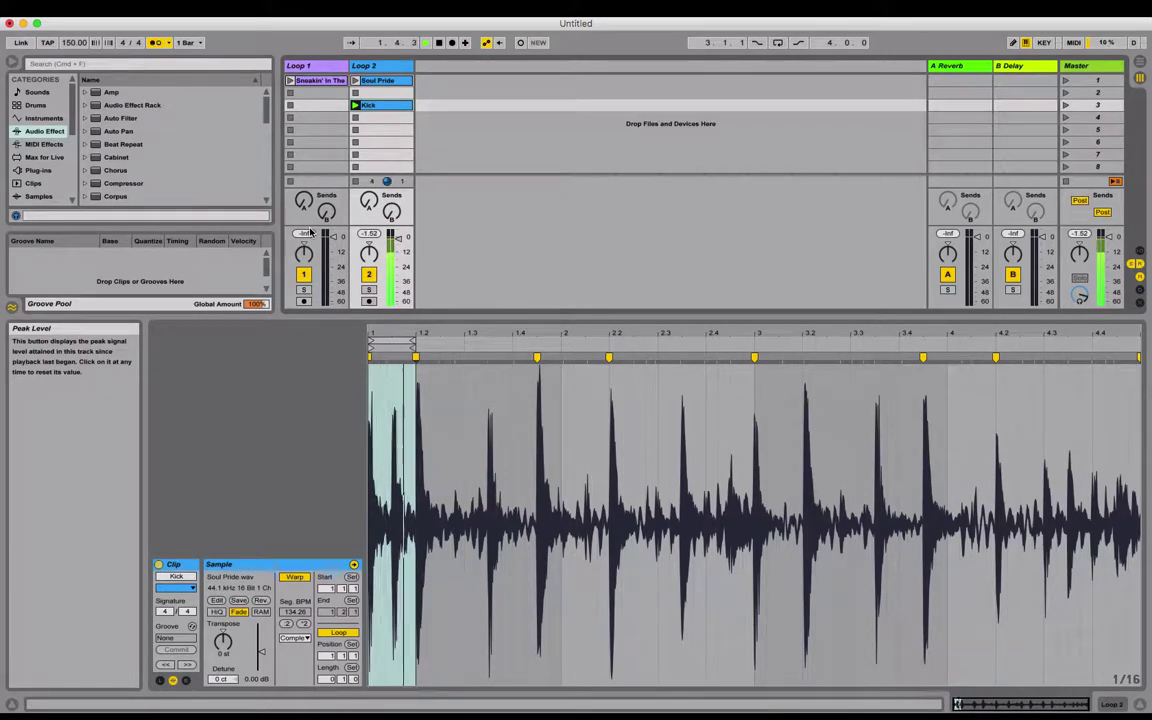
{"action": "key", "text": "space"}
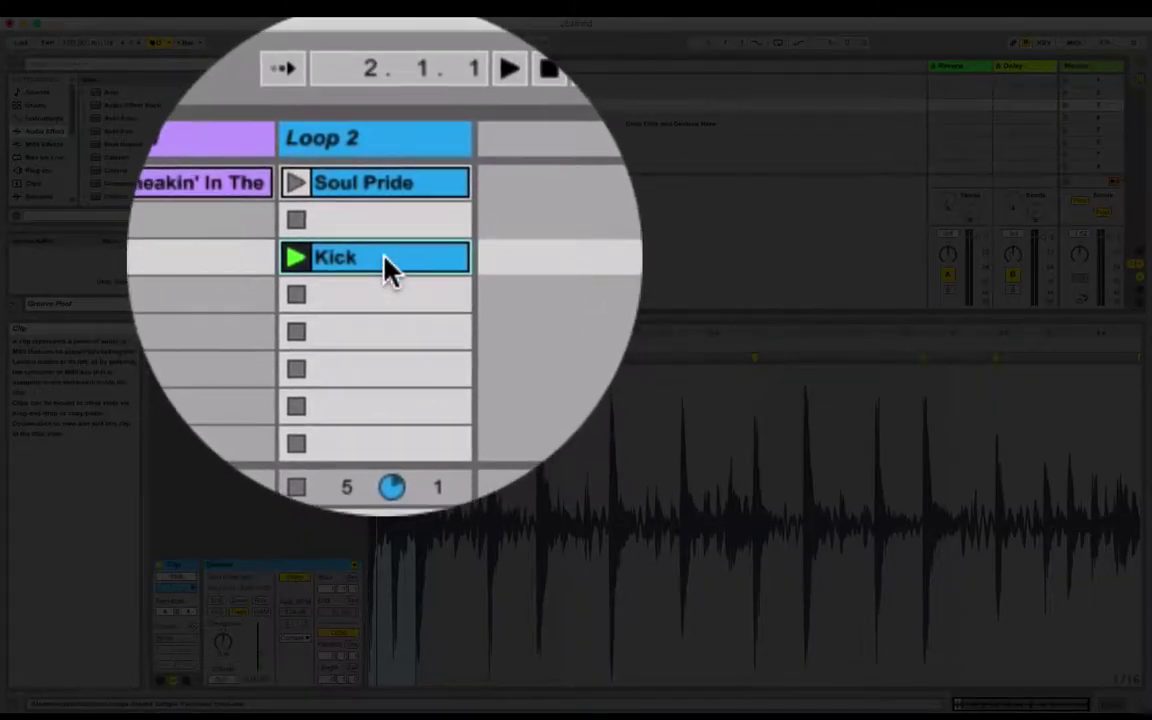
{"action": "key", "text": "super+d"}
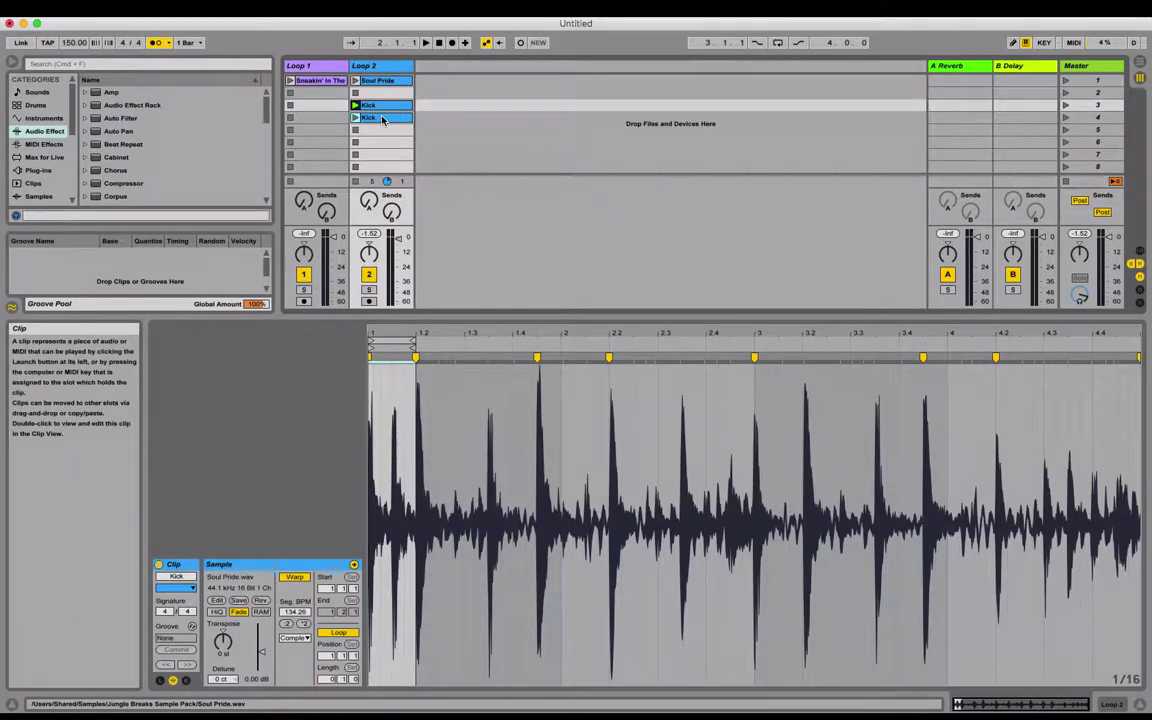
Step: Move the Kick copy's loop to beat 1.2–1.3, audition it, and rename it 'Snare'
{"action": "left_click", "coordinate": [382, 119]}
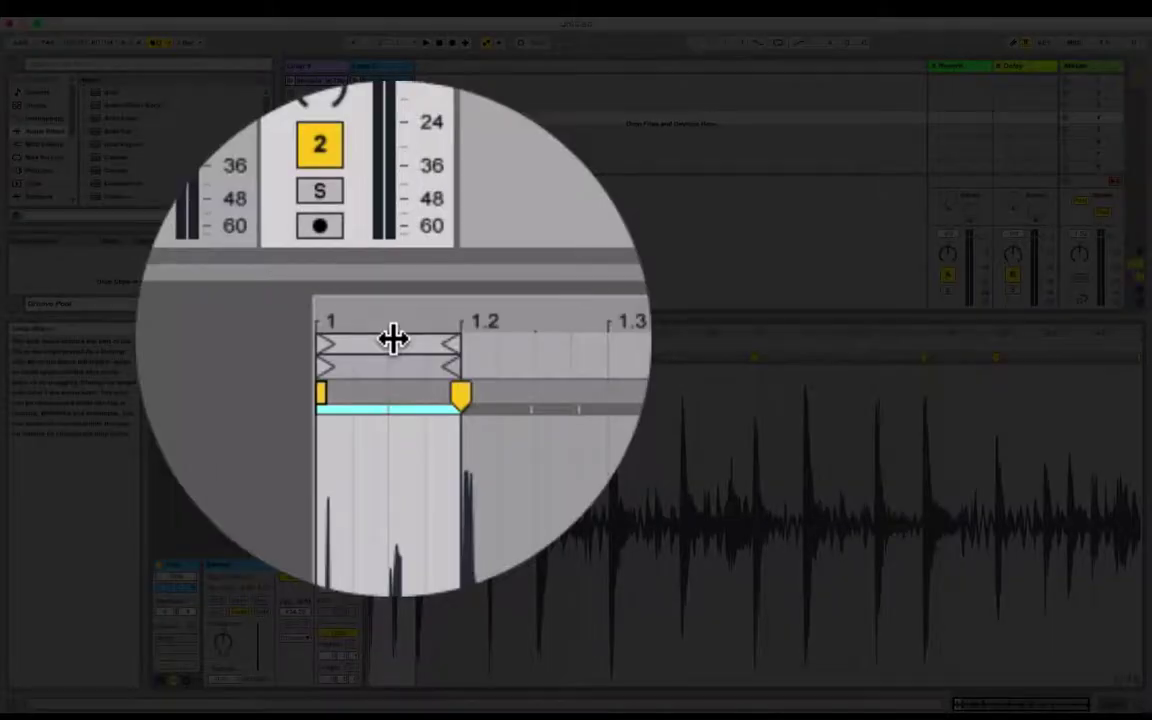
{"action": "left_click", "coordinate": [395, 341]}
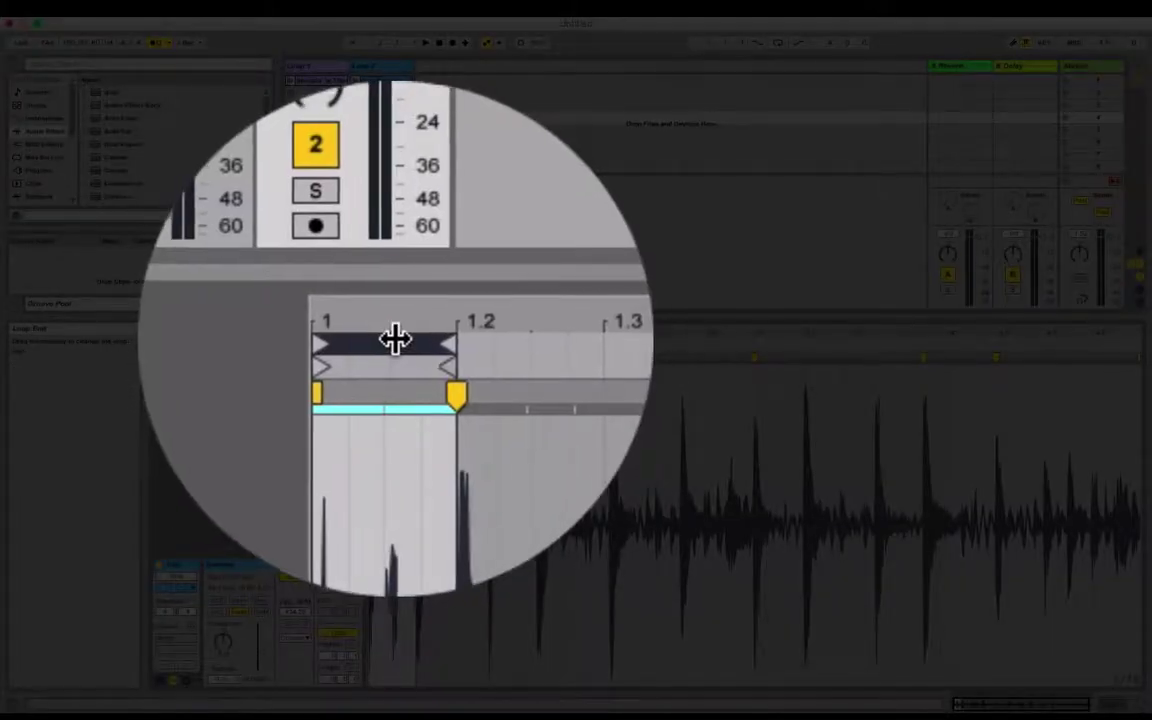
{"action": "left_click_drag", "start_coordinate": [395, 341], "coordinate": [435, 341]}
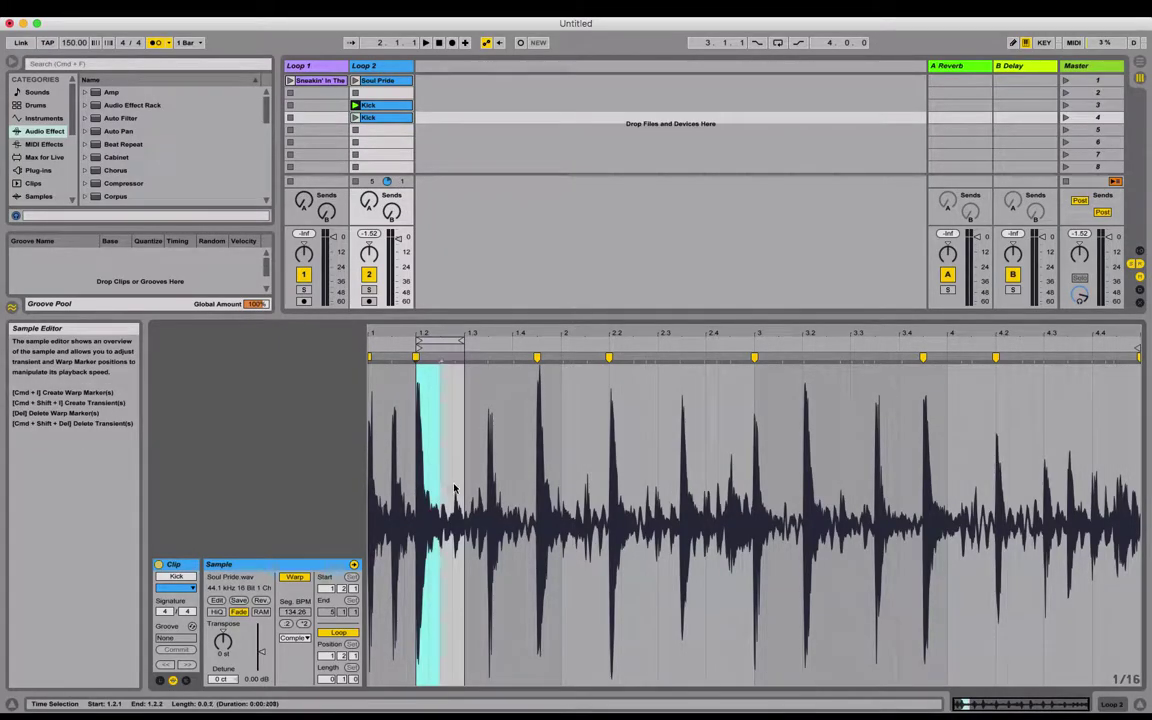
{"action": "left_click", "coordinate": [362, 105]}
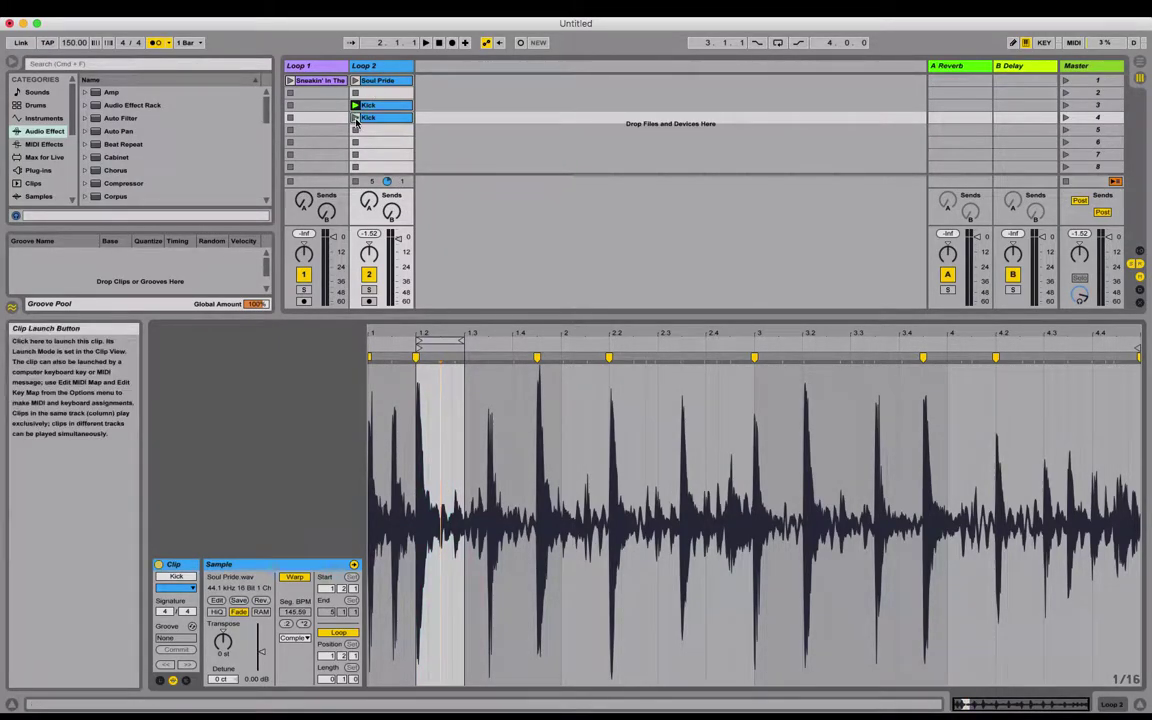
{"action": "left_click", "coordinate": [355, 118]}
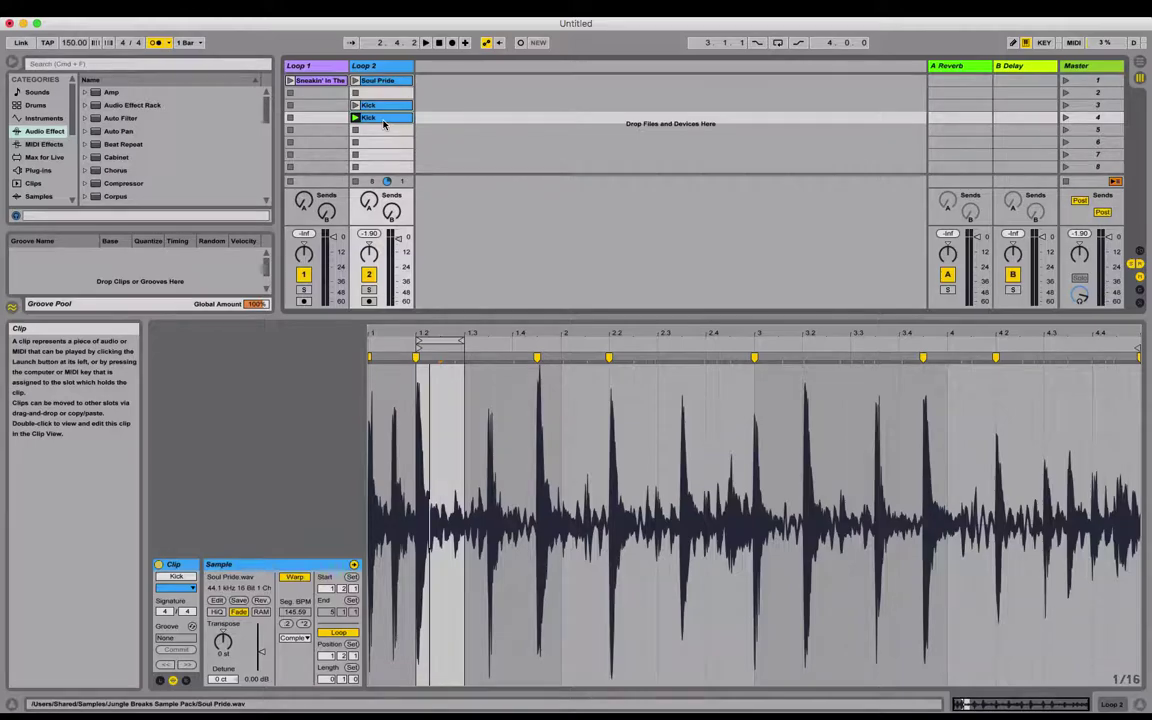
{"action": "key", "text": "super+r"}
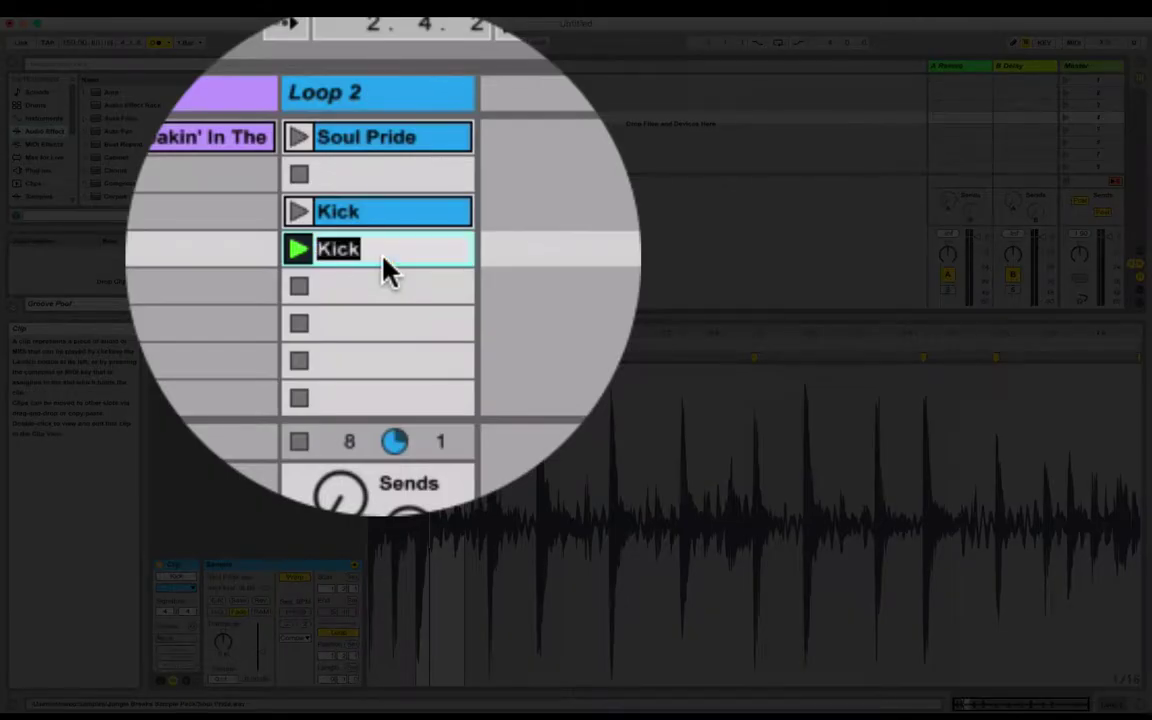
{"action": "type", "text": "Snare"}
{"action": "key", "text": "Return"}
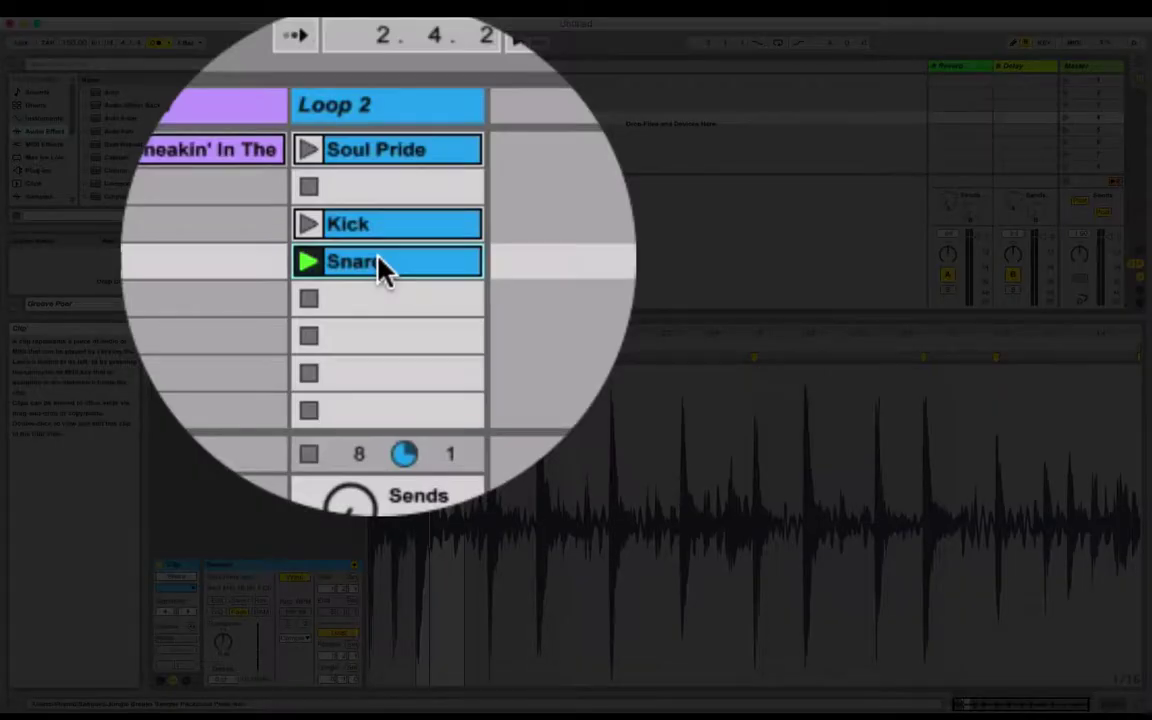
Step: Duplicate the Snare clip, shift the copy's loop to 1.3–1.4, and play it
{"action": "key", "text": "super+d"}
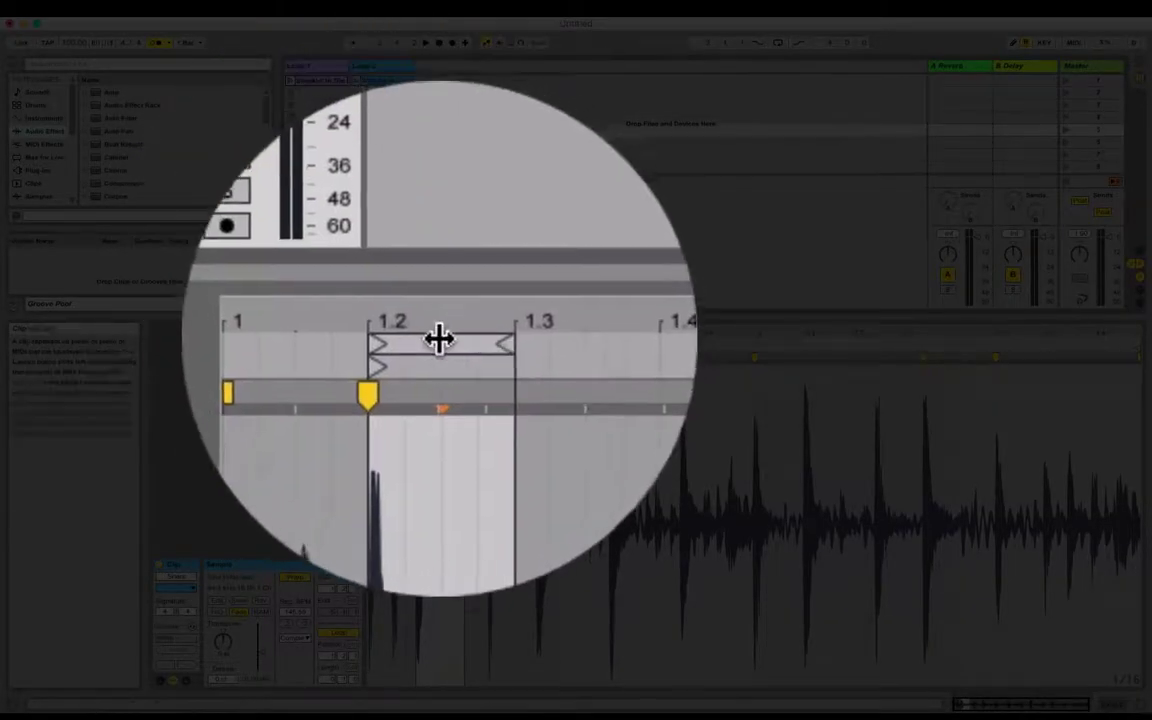
{"action": "left_click_drag", "start_coordinate": [439, 339], "coordinate": [488, 345]}
{"action": "left_click", "coordinate": [355, 266]}
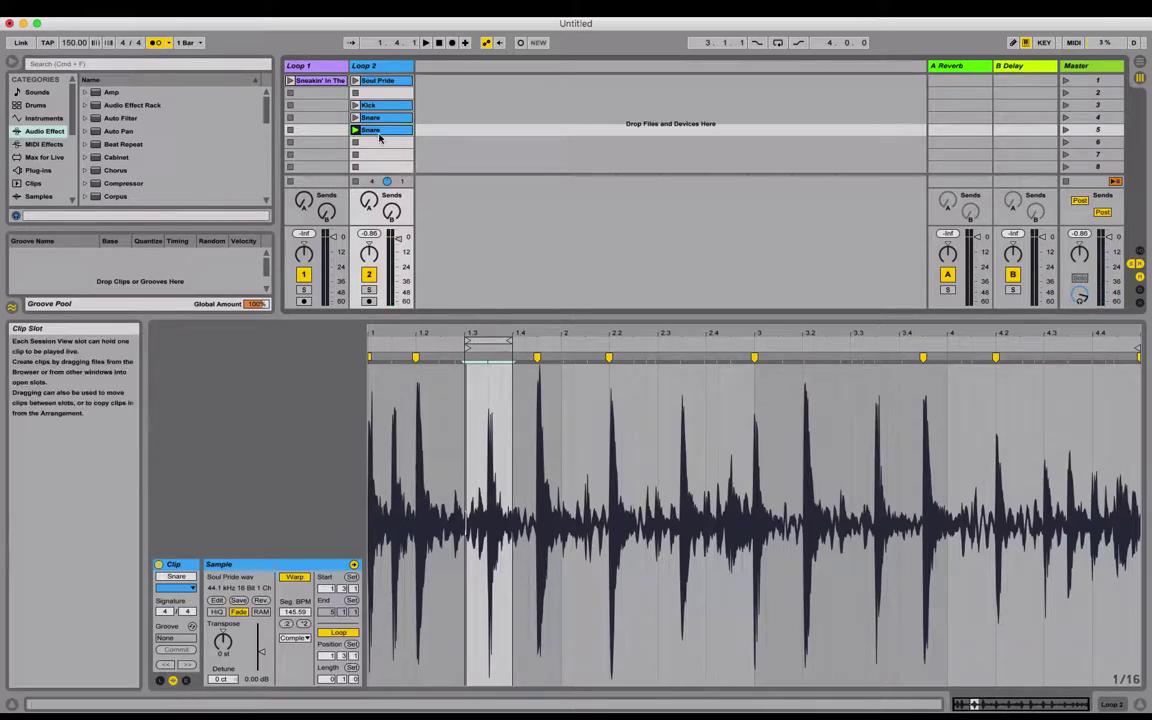
Step: Rename the new Snare copy to 'Hi Hat Roll'
{"action": "key", "text": "super+r"}
{"action": "type", "text": "Hi Hat Roll"}
{"action": "key", "text": "Return"}
Step: Duplicate Hi Hat Roll, shift the copy's loop later, and name it 'Off Snare'
{"action": "key", "text": "super+d"}
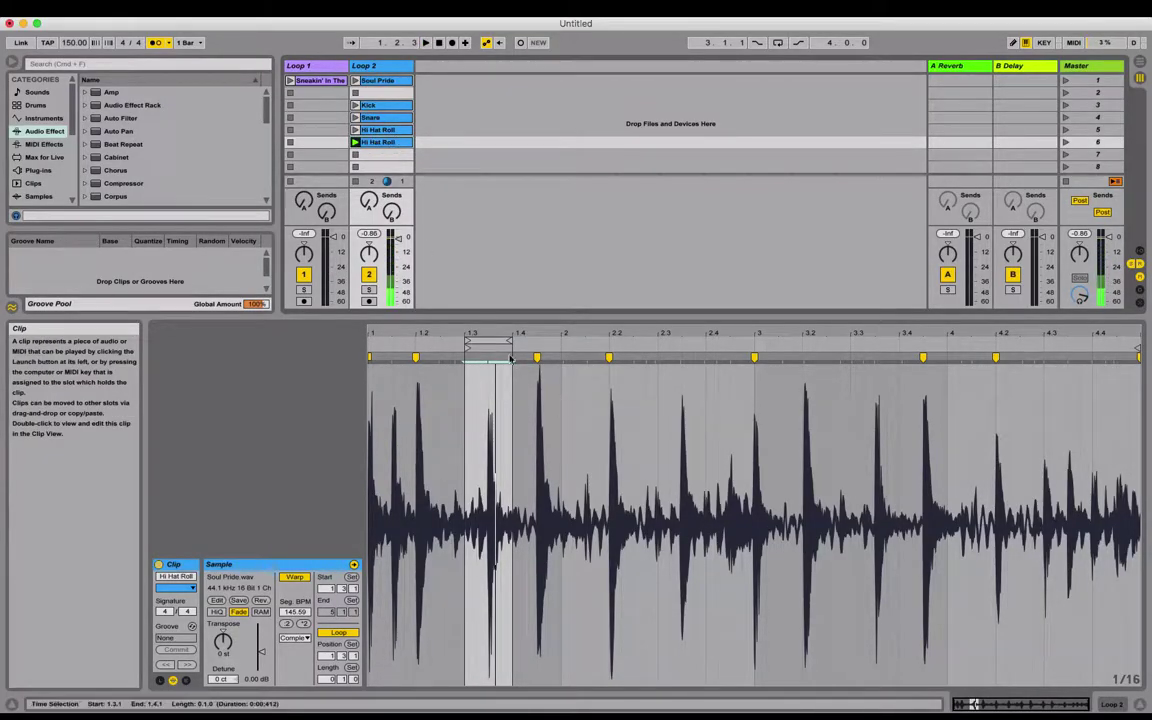
{"action": "left_click_drag", "start_coordinate": [496, 340], "coordinate": [545, 338]}
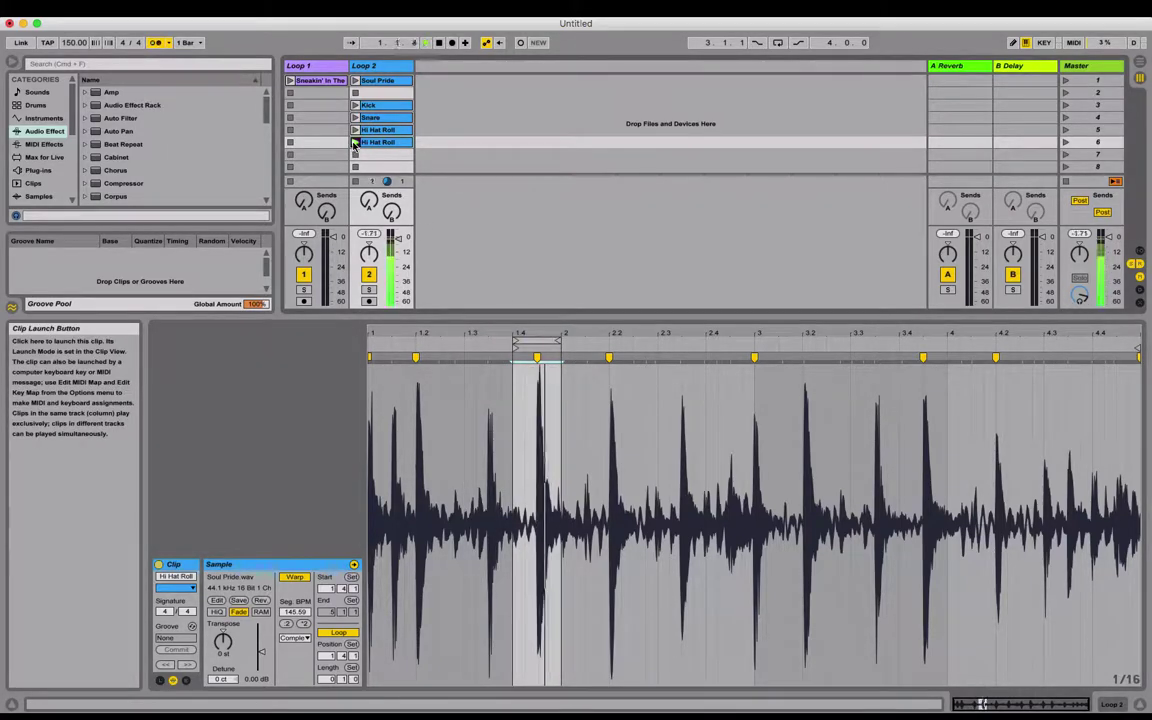
{"action": "left_click", "coordinate": [376, 147]}
{"action": "key", "text": "super+r"}
{"action": "type", "text": "Off"}
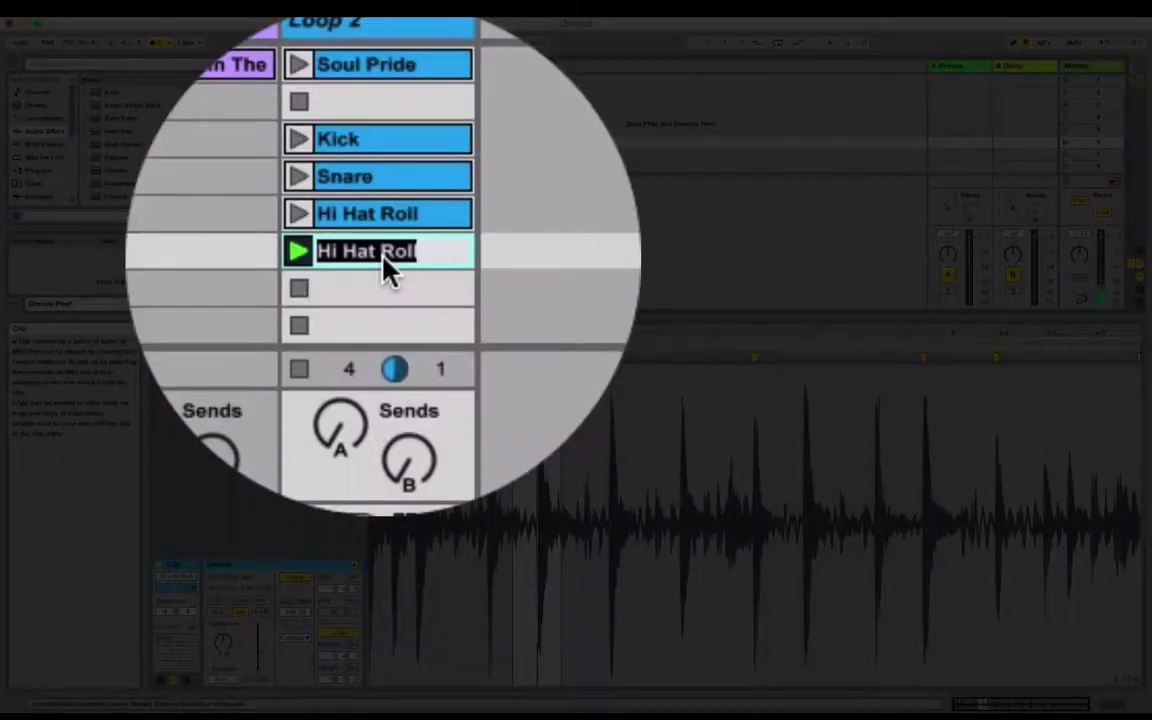
{"action": "type", "text": " Snare"}
{"action": "key", "text": "Return"}
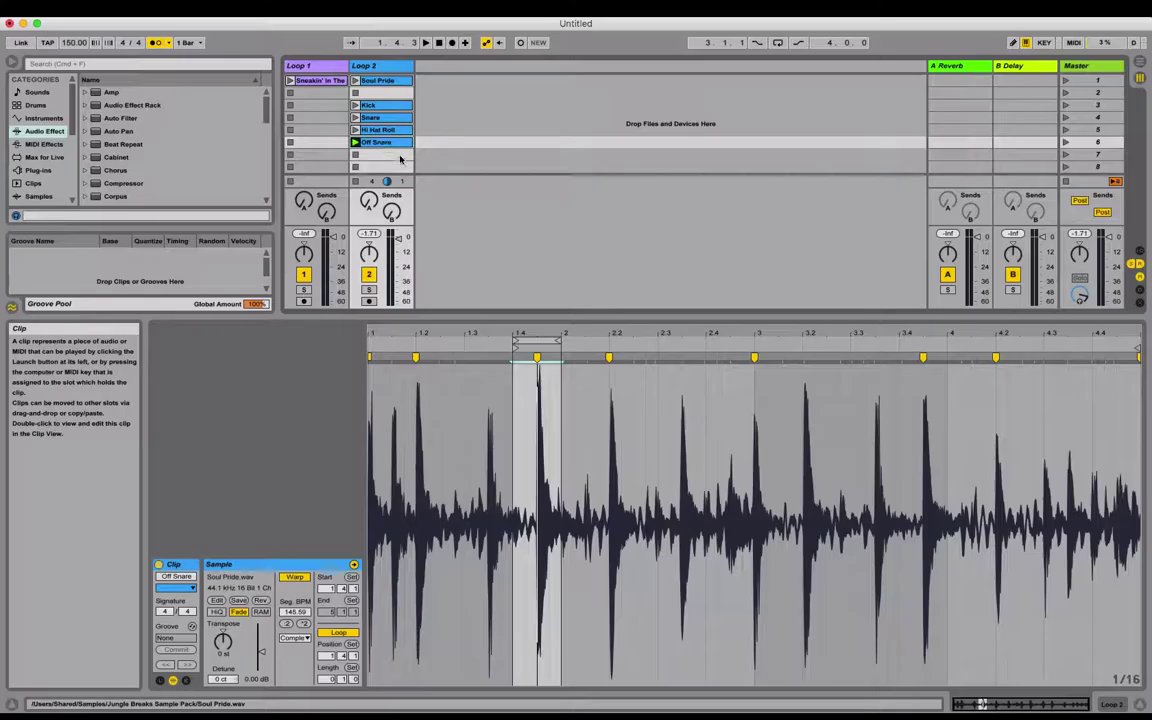
Step: Duplicate Off Snare, shift its loop one beat later to 2.1, preview it, and name it 'Shuffle'
{"action": "key", "text": "super+d"}
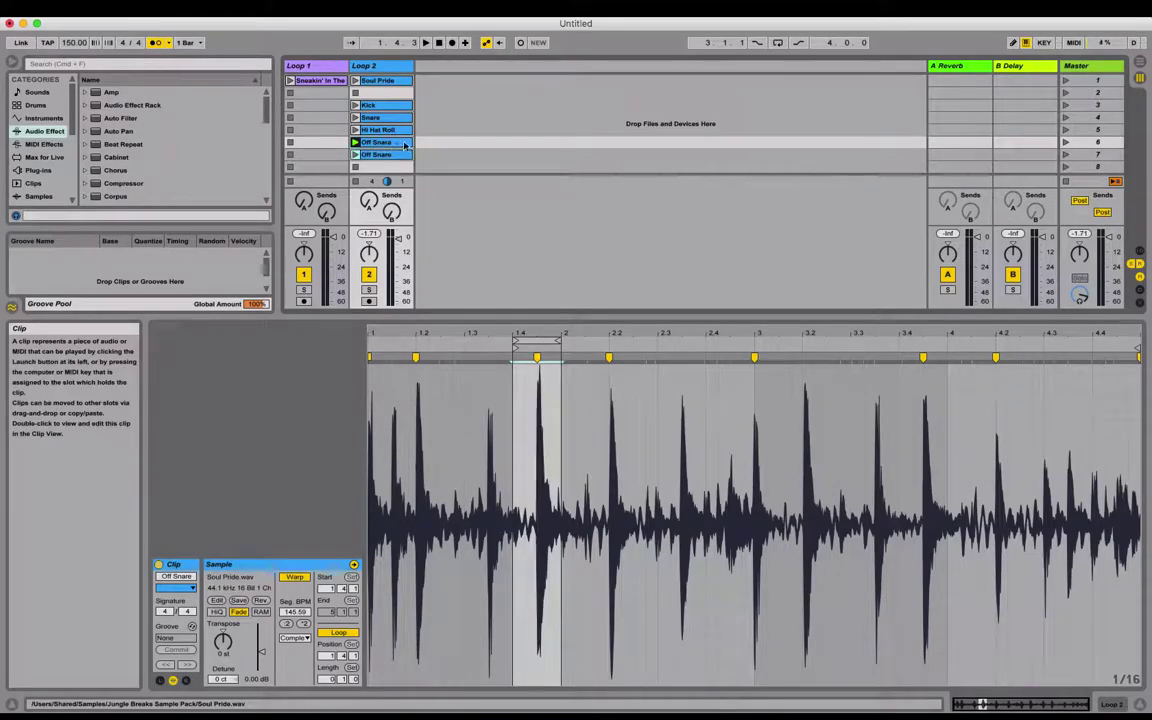
{"action": "left_click", "coordinate": [380, 157]}
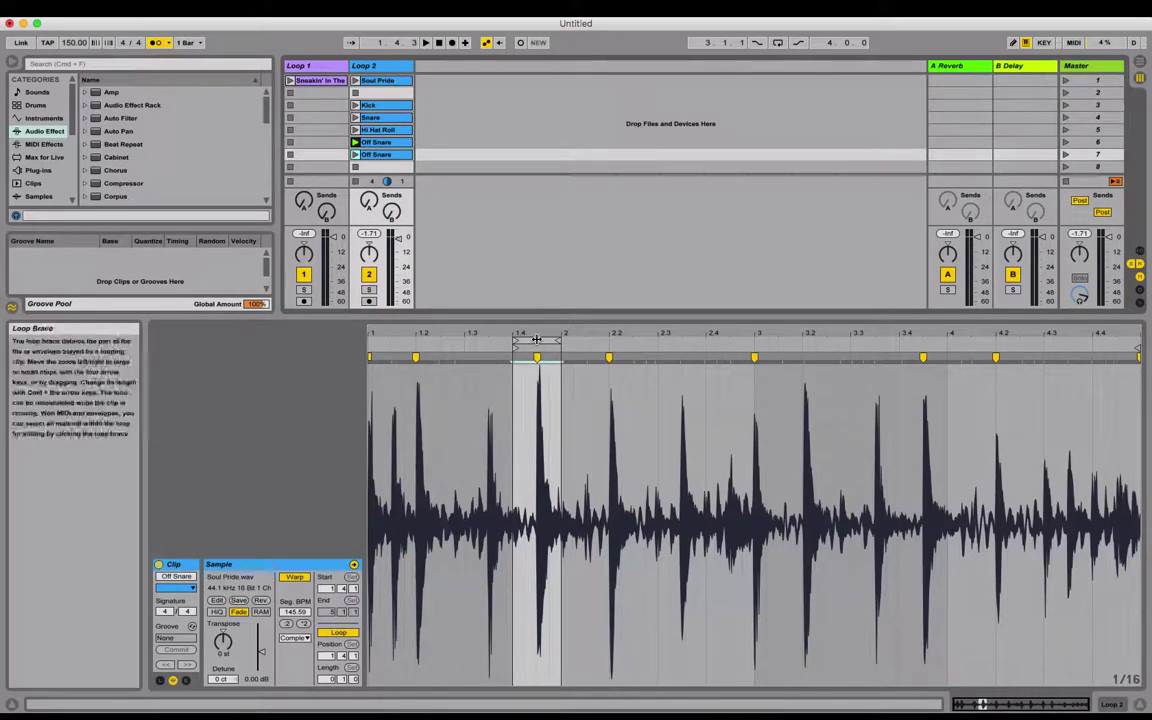
{"action": "left_click_drag", "start_coordinate": [532, 341], "coordinate": [581, 341]}
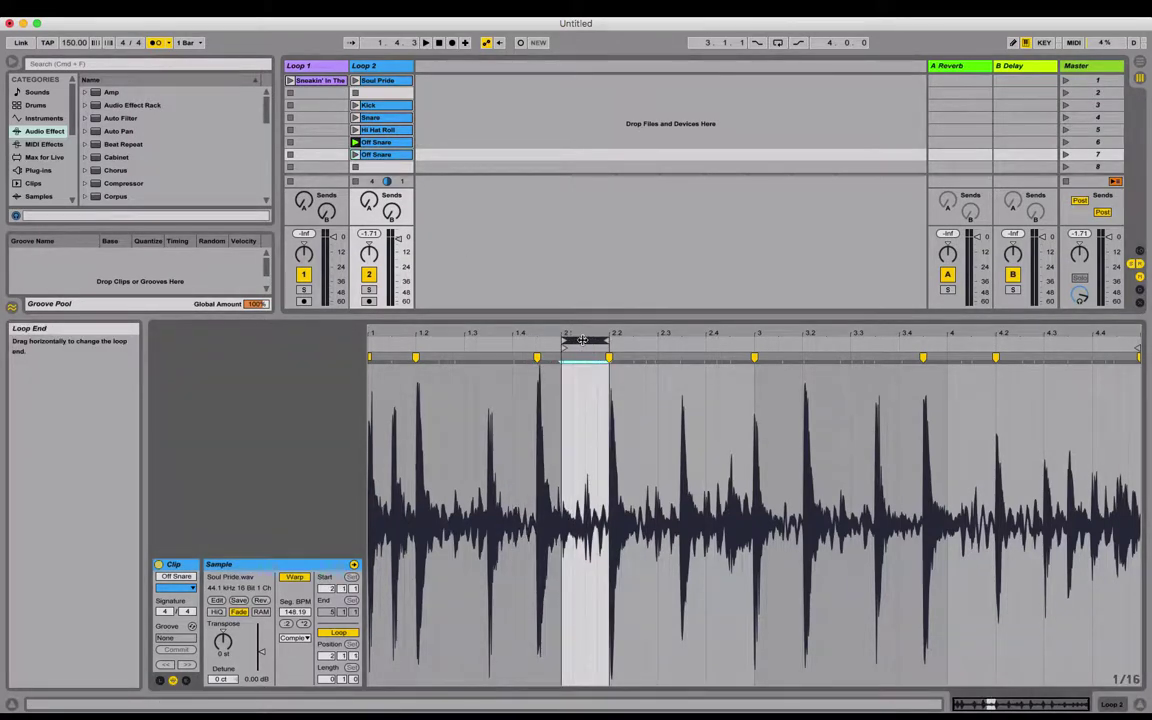
{"action": "left_click", "coordinate": [354, 155]}
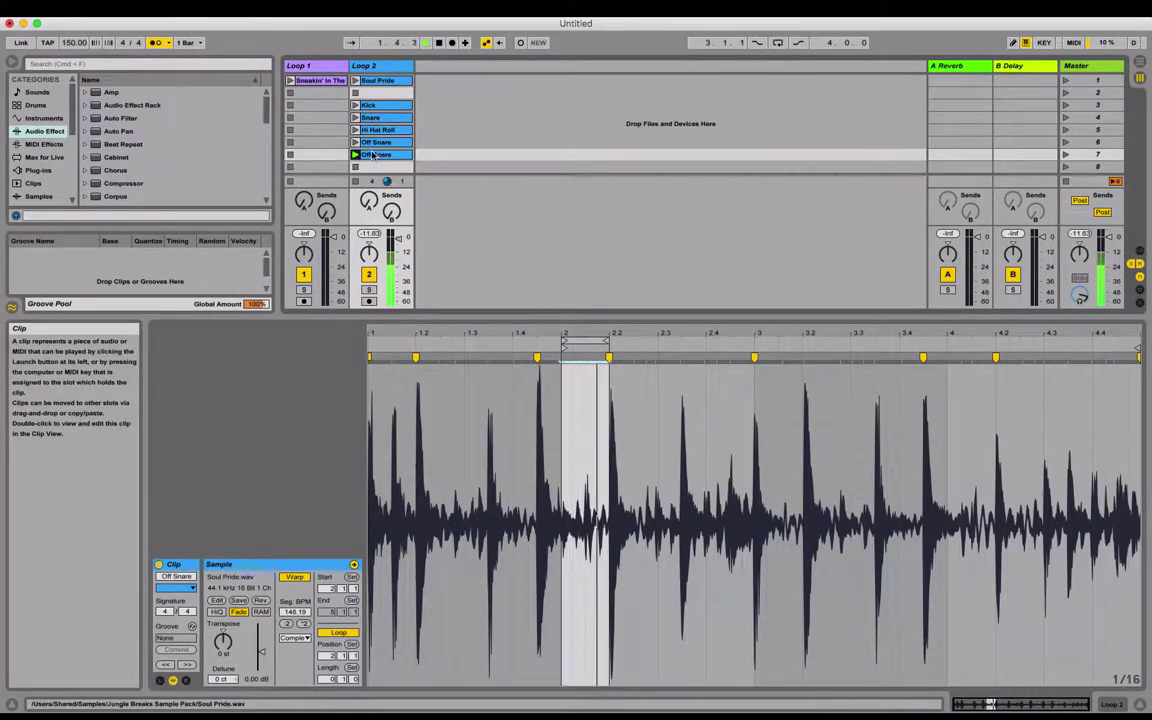
{"action": "key", "text": "space"}
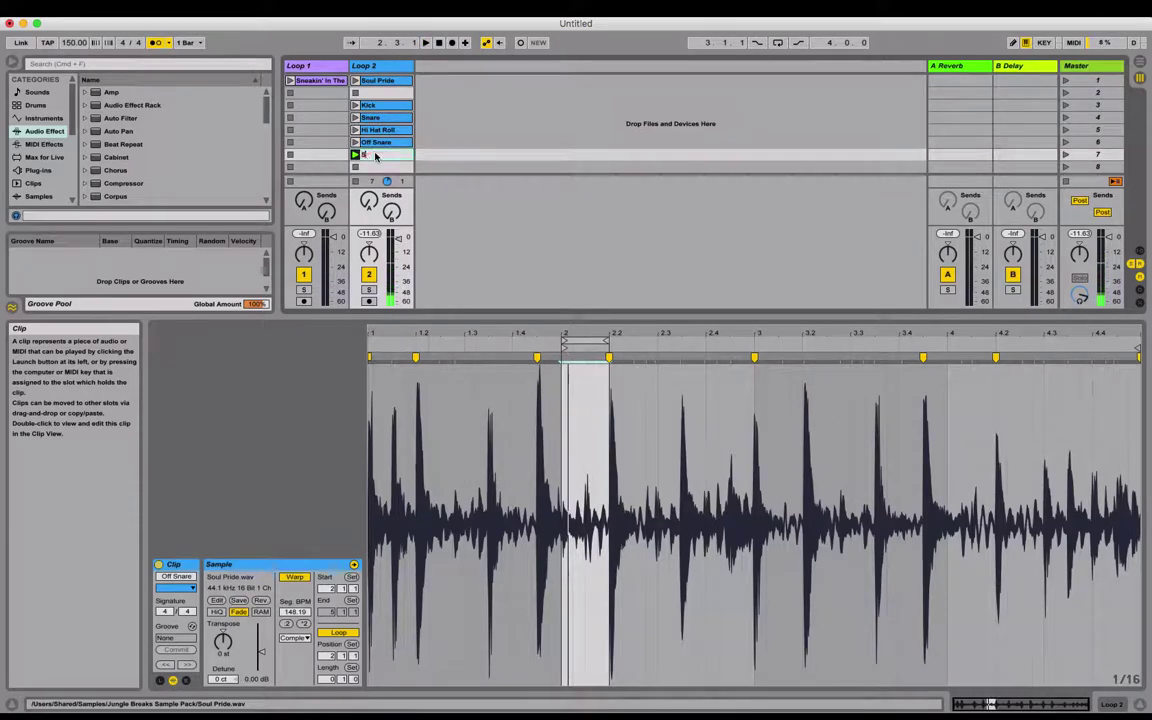
{"action": "type", "text": "ffle"}
{"action": "key", "text": "Return"}
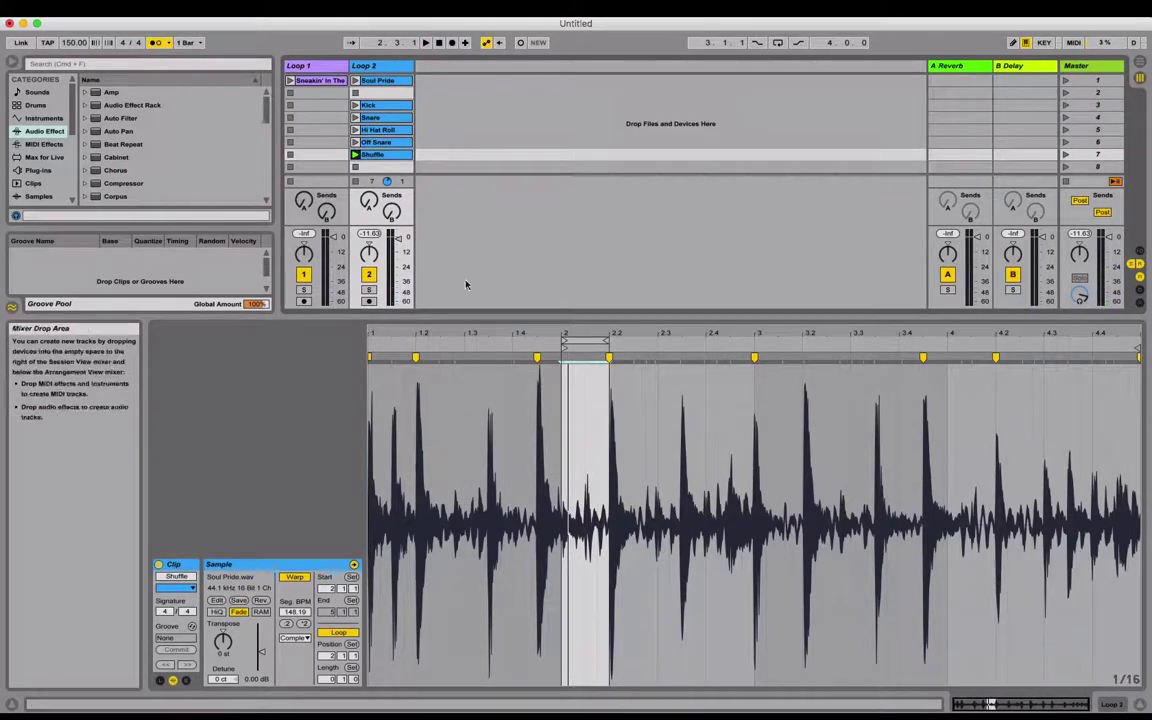
Step: Hide the reverb and delay return tracks and select the chopped clips
{"action": "left_click", "coordinate": [1138, 262]}
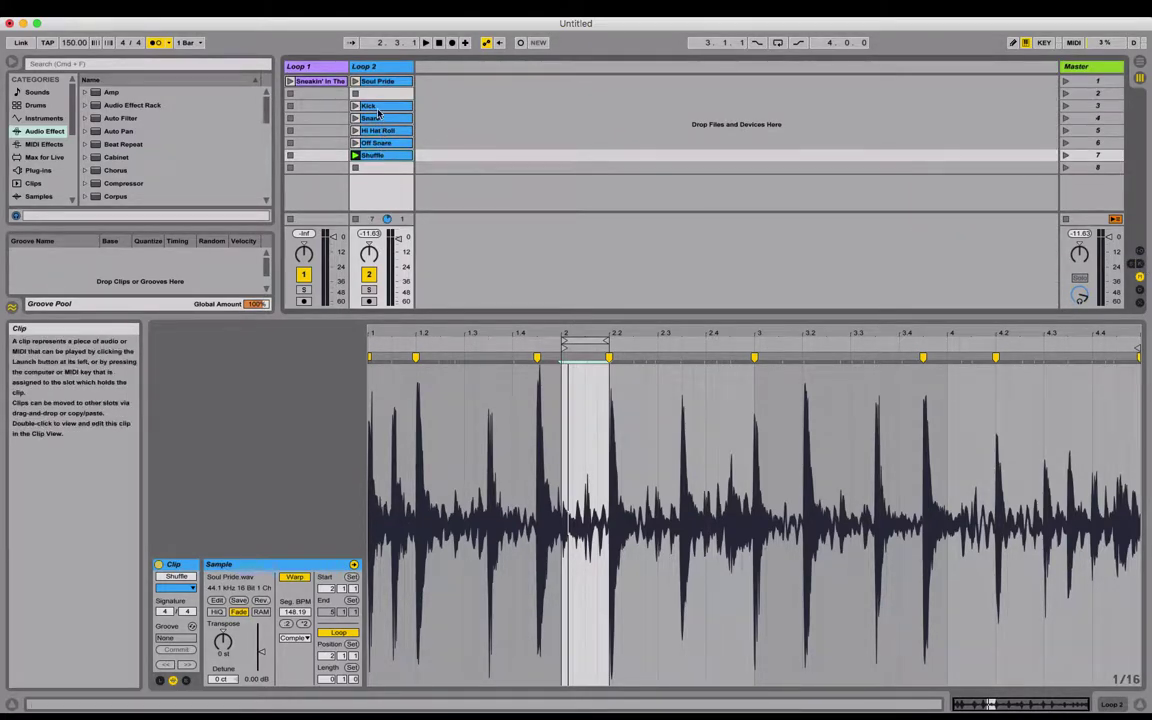
{"action": "left_click_drag", "start_coordinate": [378, 114], "coordinate": [380, 156]}
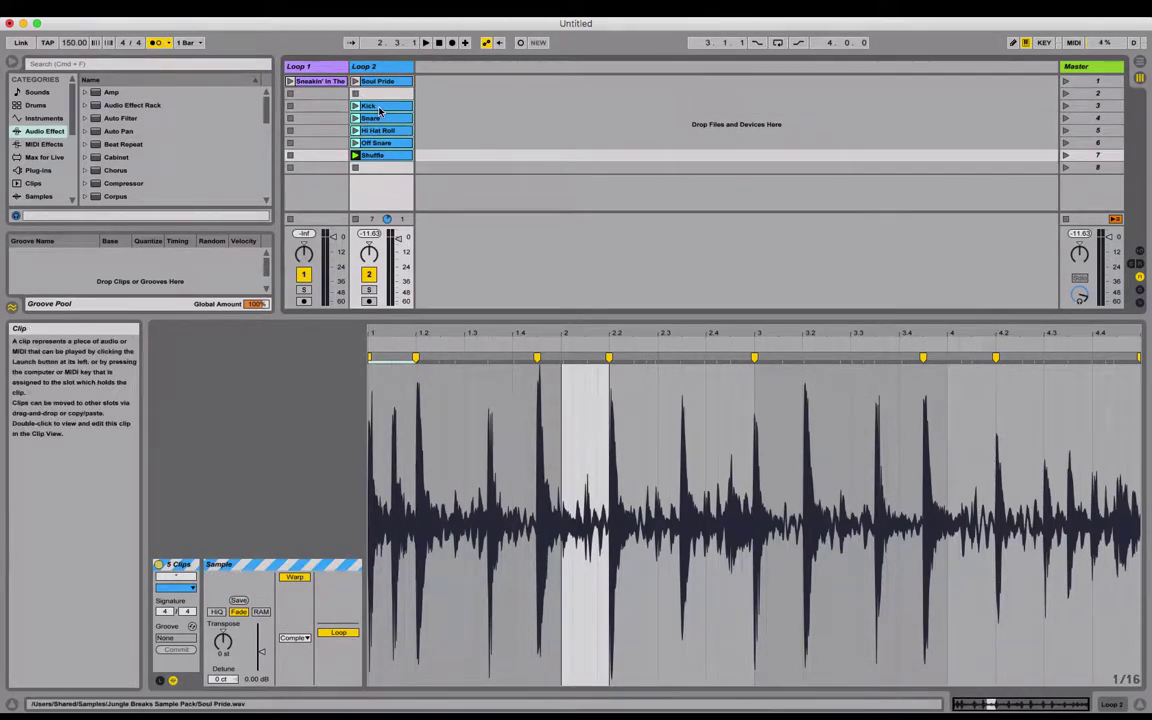
{"action": "left_click", "coordinate": [380, 109]}
Step: Audition the Snare, Hi Hat Roll, Off Snare, Shuffle, Kick and Snare chops in turn
{"action": "left_click", "coordinate": [355, 118]}
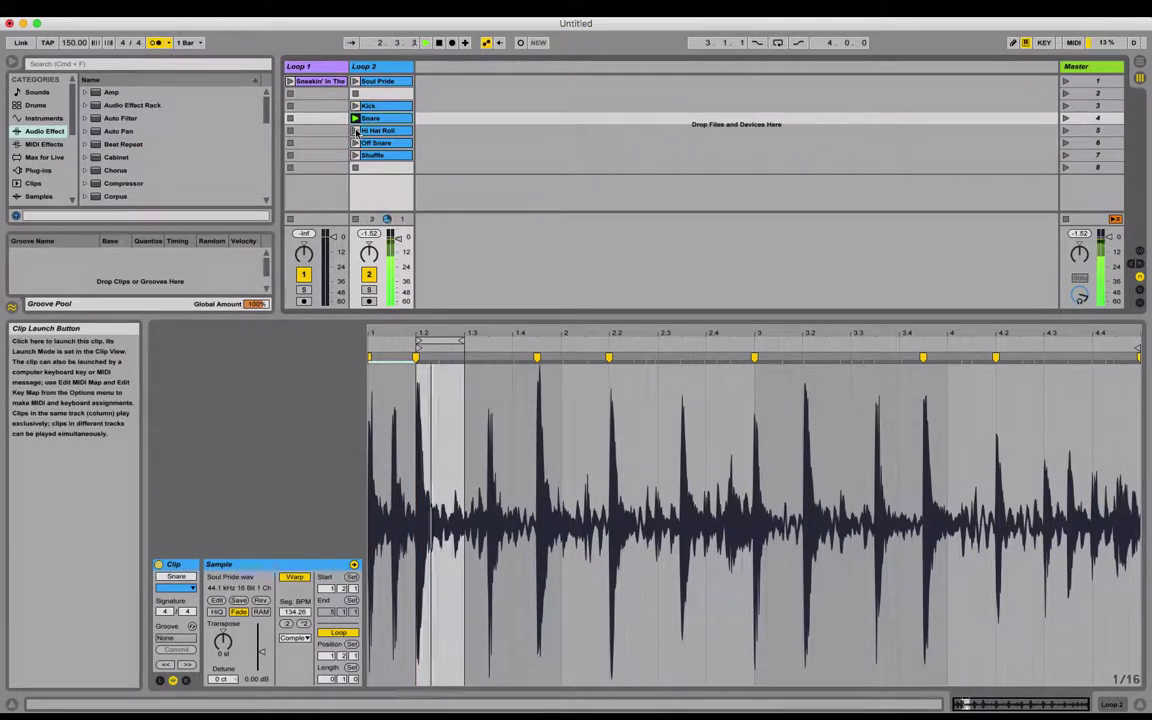
{"action": "left_click", "coordinate": [355, 131]}
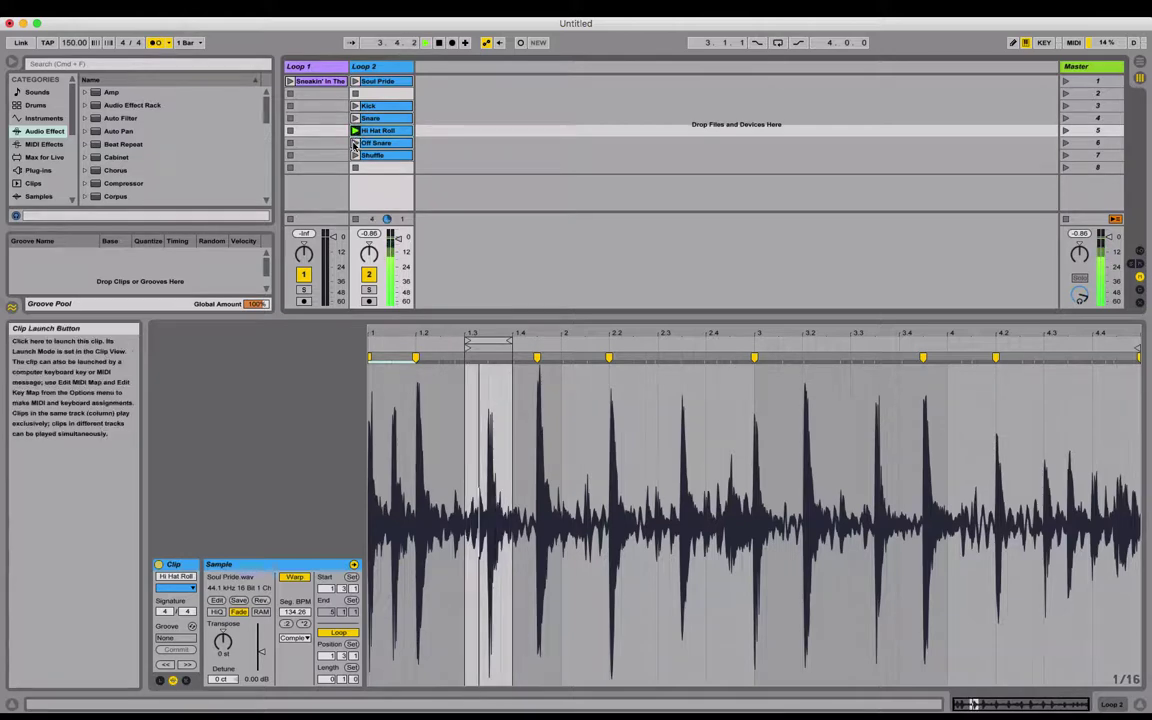
{"action": "left_click", "coordinate": [355, 143]}
{"action": "left_click", "coordinate": [354, 156]}
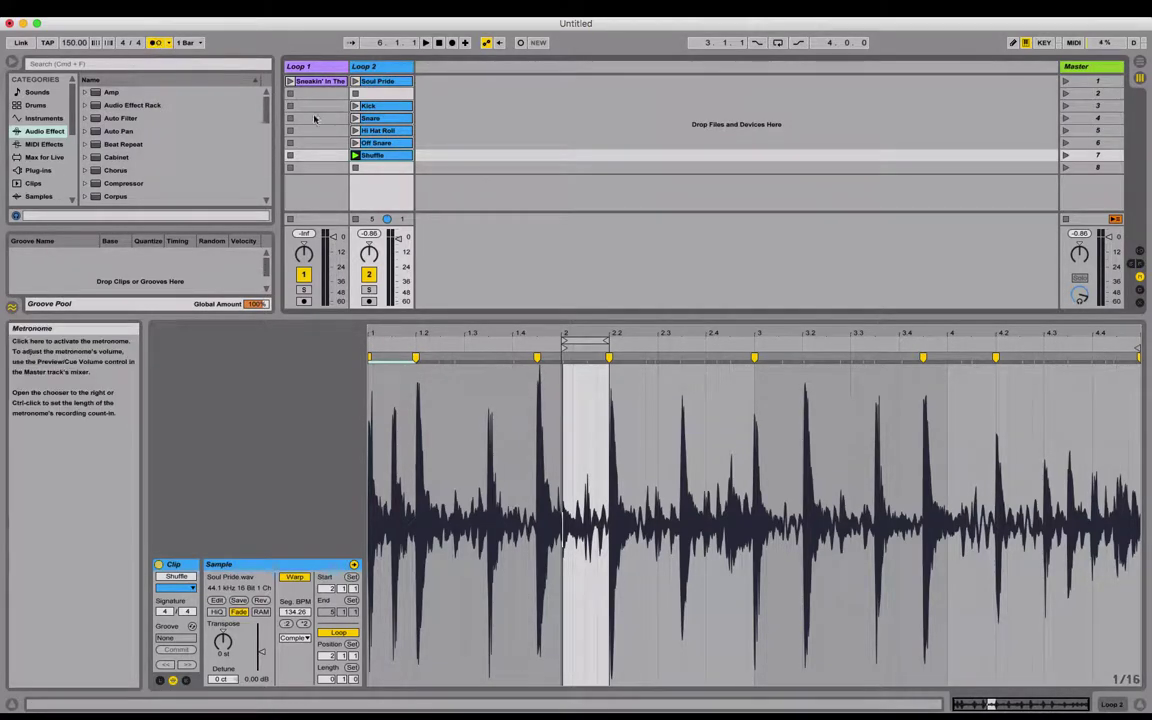
{"action": "left_click", "coordinate": [355, 106]}
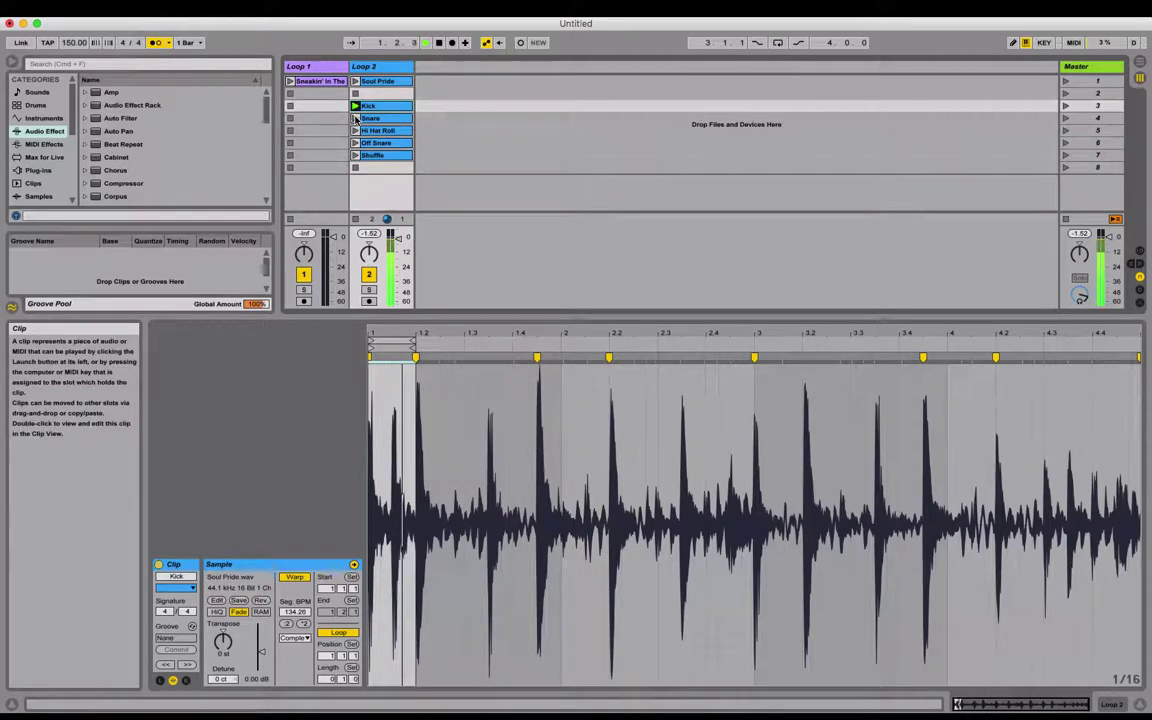
{"action": "left_click", "coordinate": [355, 118]}
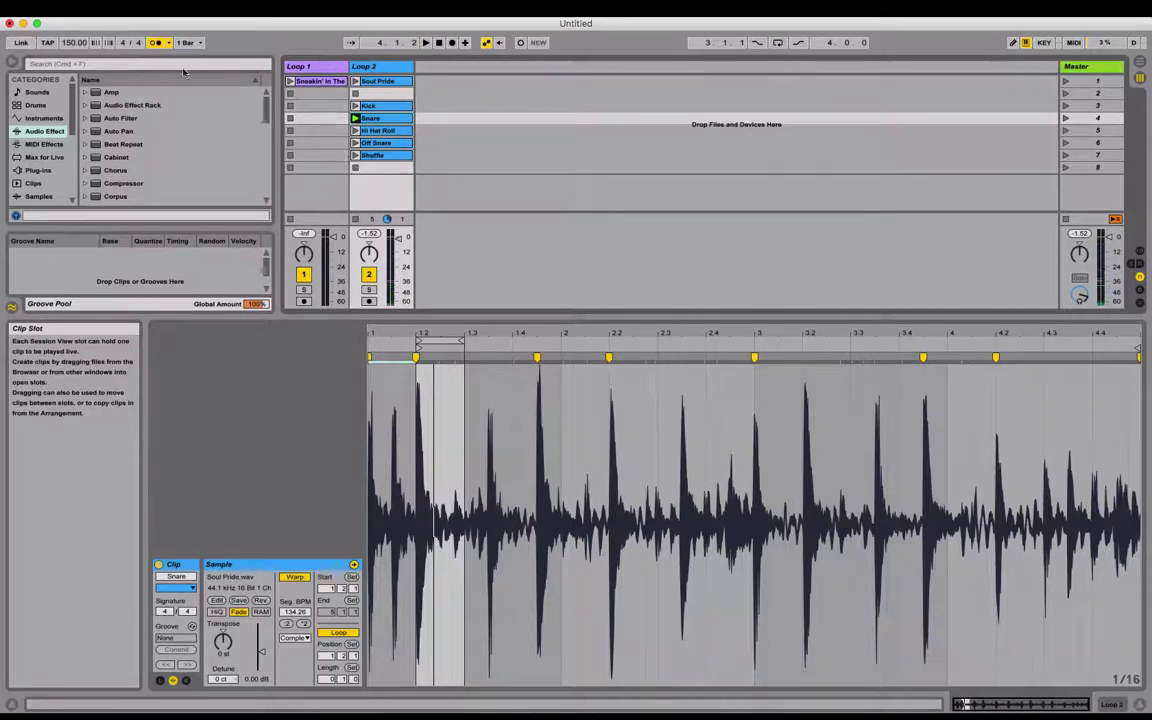
Step: Reselect the chops, relaunch the Snare clip, then select Hi Hat Roll
{"action": "left_click", "coordinate": [381, 162]}
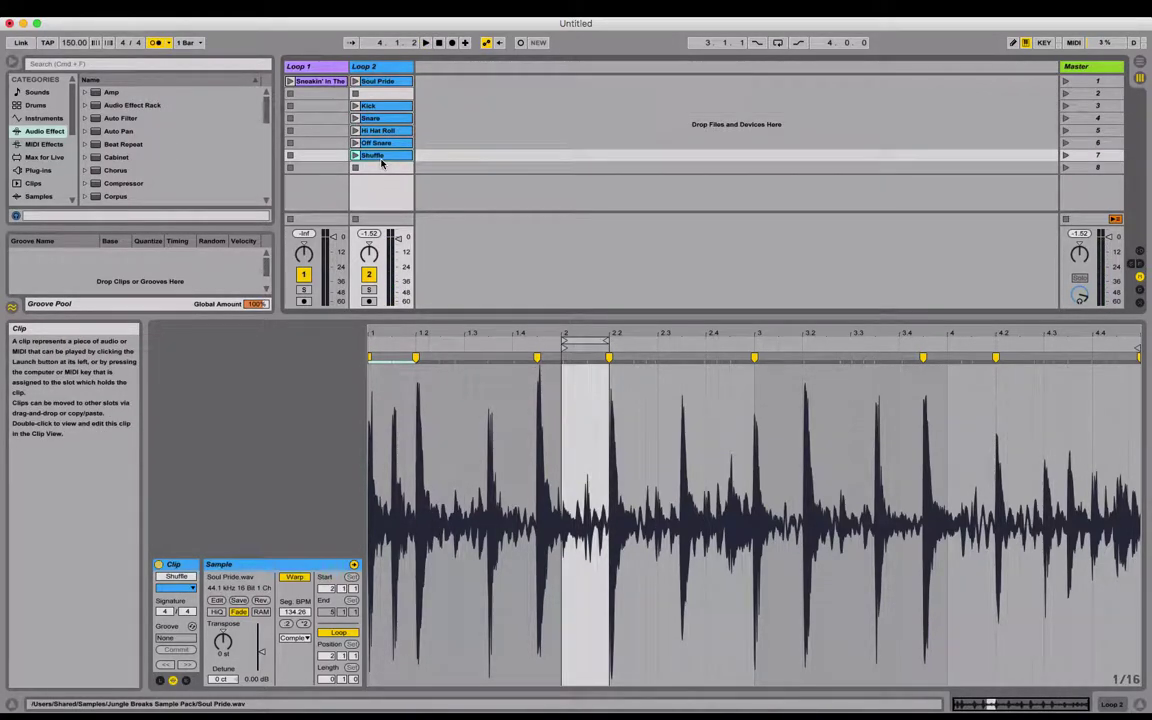
{"action": "left_click", "coordinate": [376, 108], "text": "shift"}
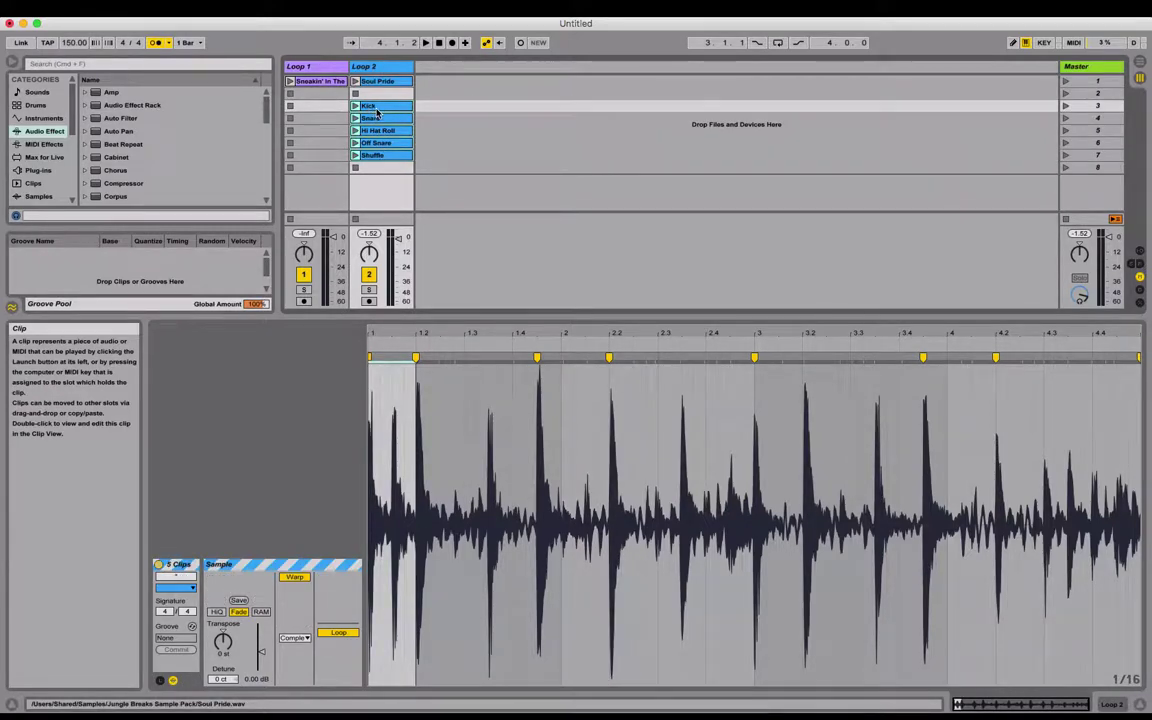
{"action": "left_click", "coordinate": [376, 109]}
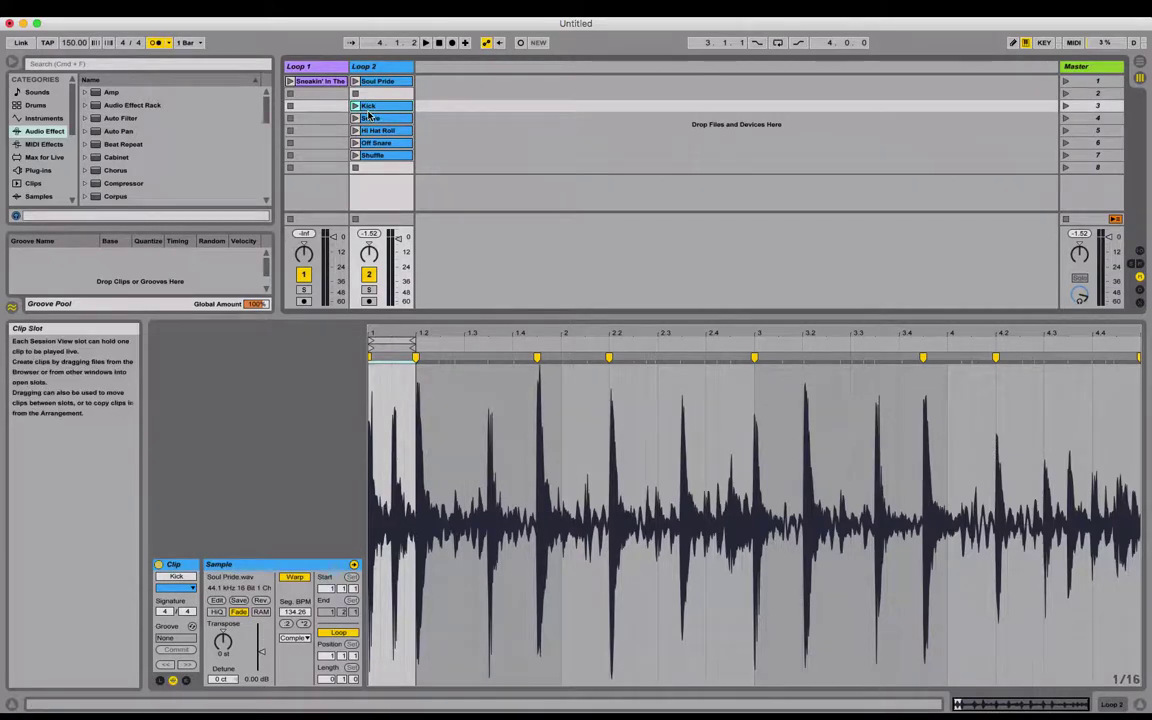
{"action": "left_click", "coordinate": [372, 118]}
{"action": "key", "text": "Return"}
{"action": "left_click", "coordinate": [376, 130]}
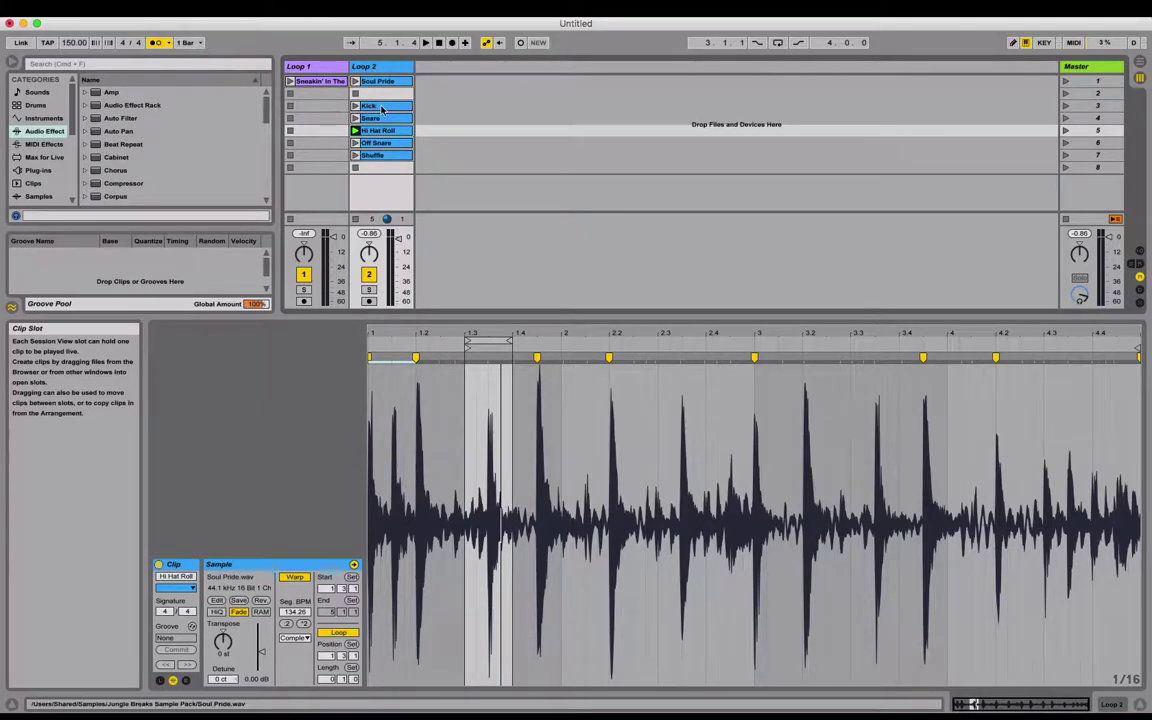
Step: Set the global launch quantization to 1/8 while the Snare clip plays
{"action": "left_click", "coordinate": [355, 118]}
{"action": "left_click", "coordinate": [196, 43]}
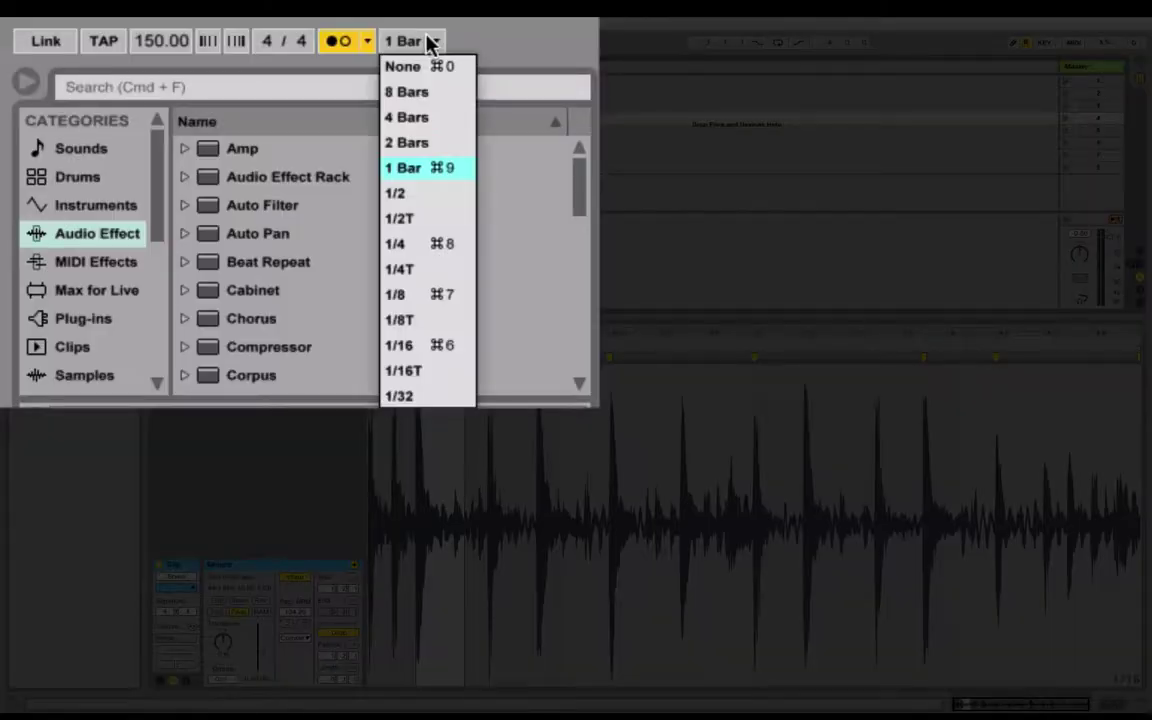
{"action": "left_click", "coordinate": [444, 298]}
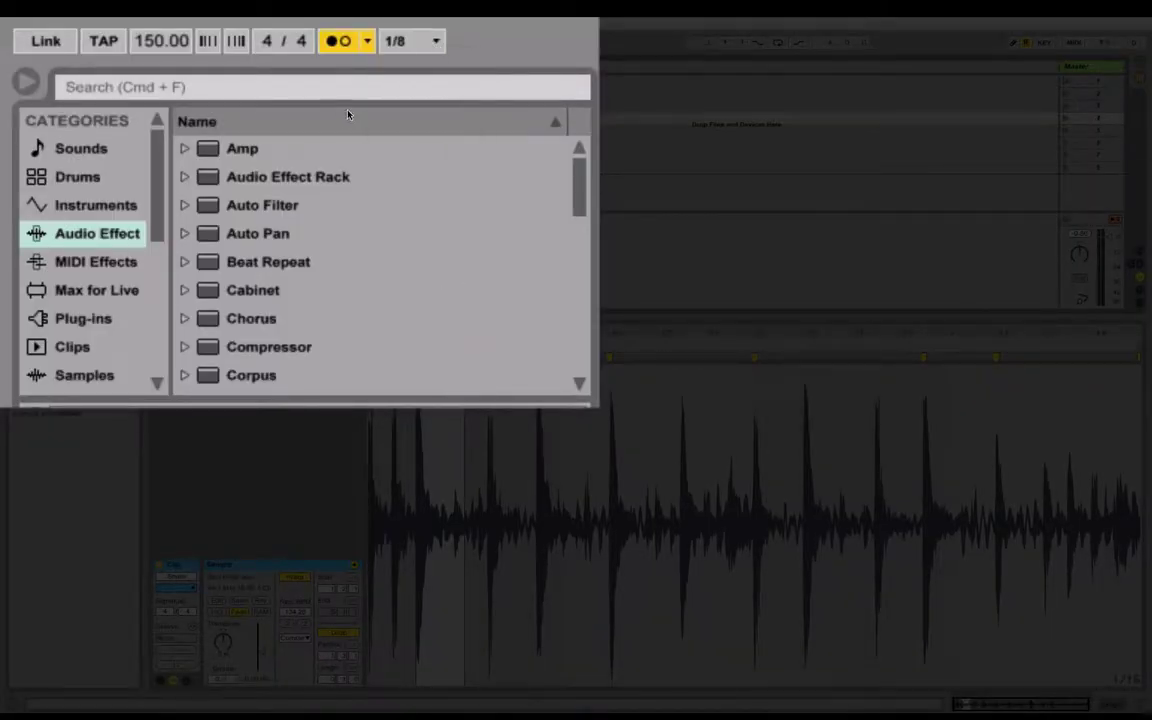
Step: Trigger the Snare, Kick and Hi Hat Roll clips against each other on eighth-note boundaries
{"action": "left_click", "coordinate": [355, 118]}
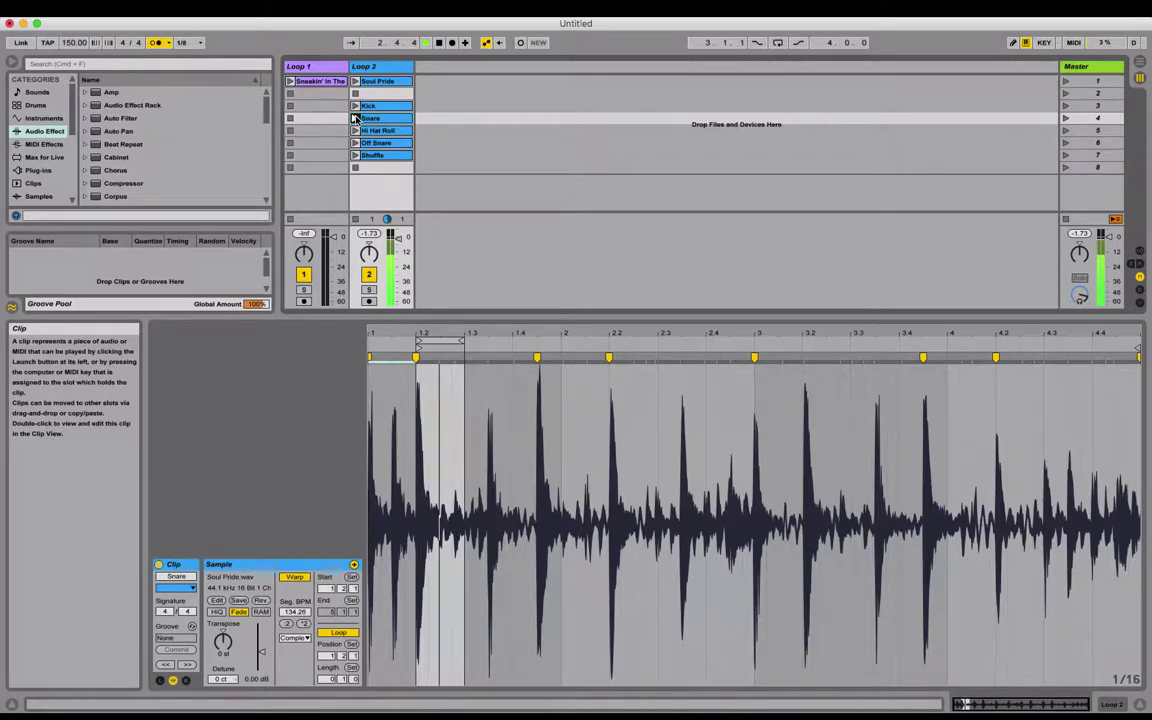
{"action": "left_click", "coordinate": [355, 106]}
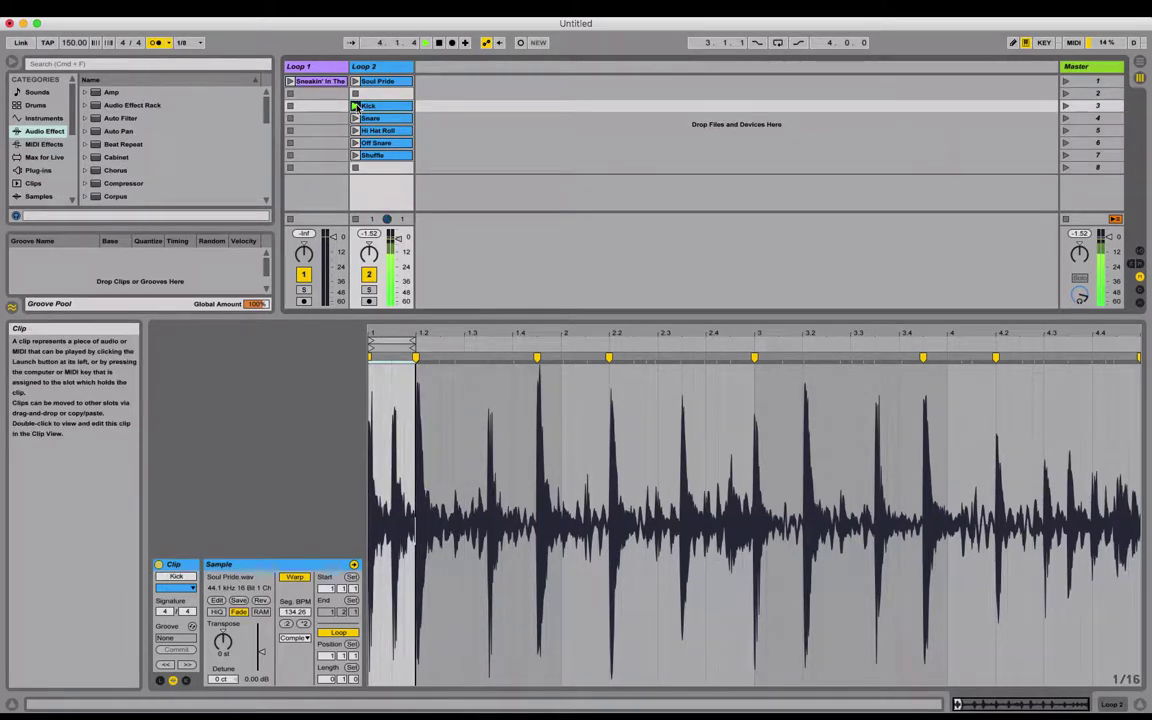
{"action": "left_click", "coordinate": [356, 118]}
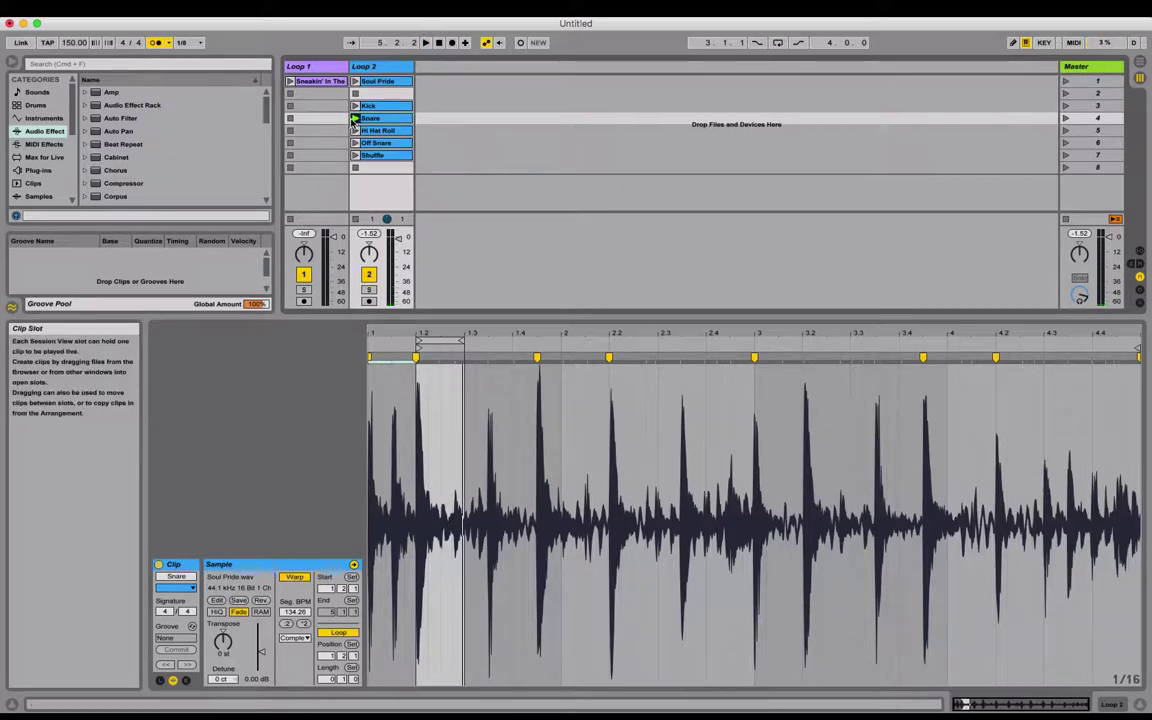
{"action": "left_click", "coordinate": [354, 118]}
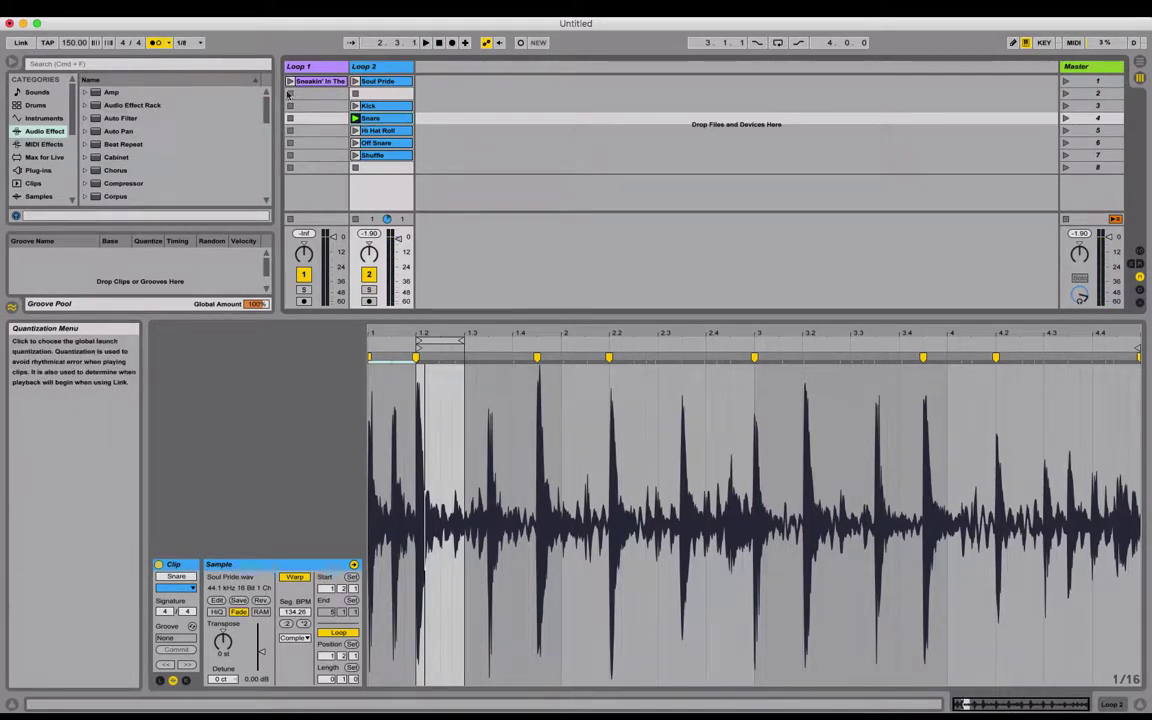
{"action": "left_click", "coordinate": [374, 107]}
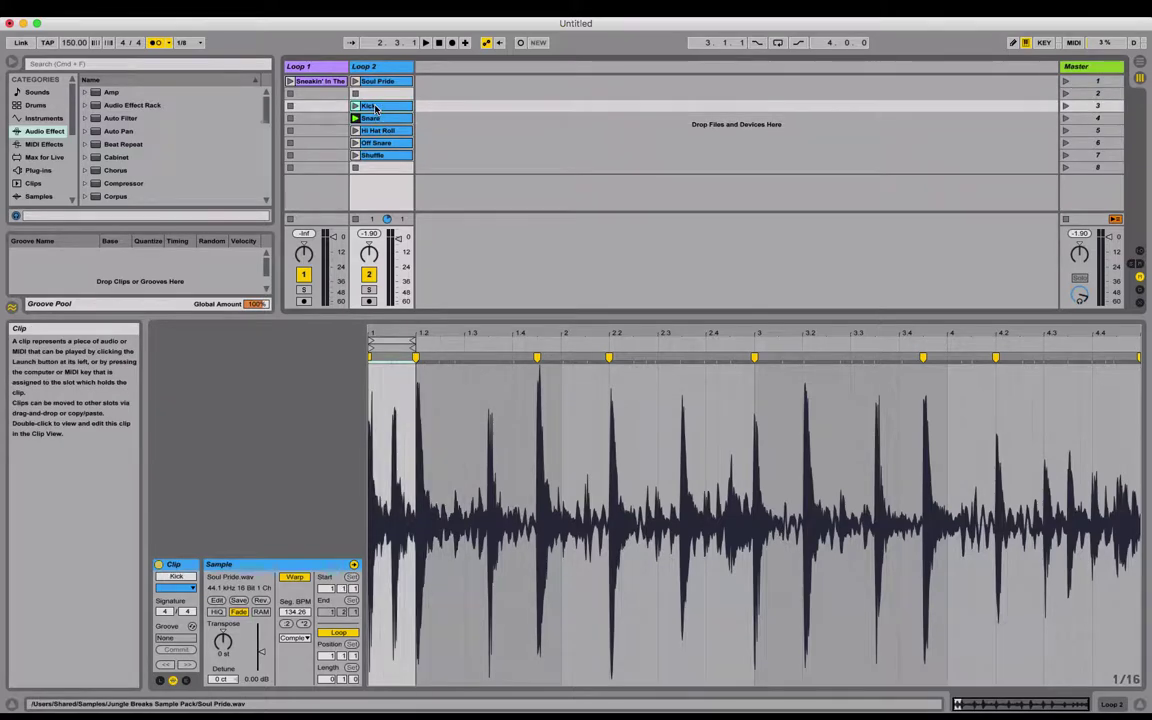
{"action": "left_click", "coordinate": [355, 106]}
{"action": "left_click", "coordinate": [355, 118]}
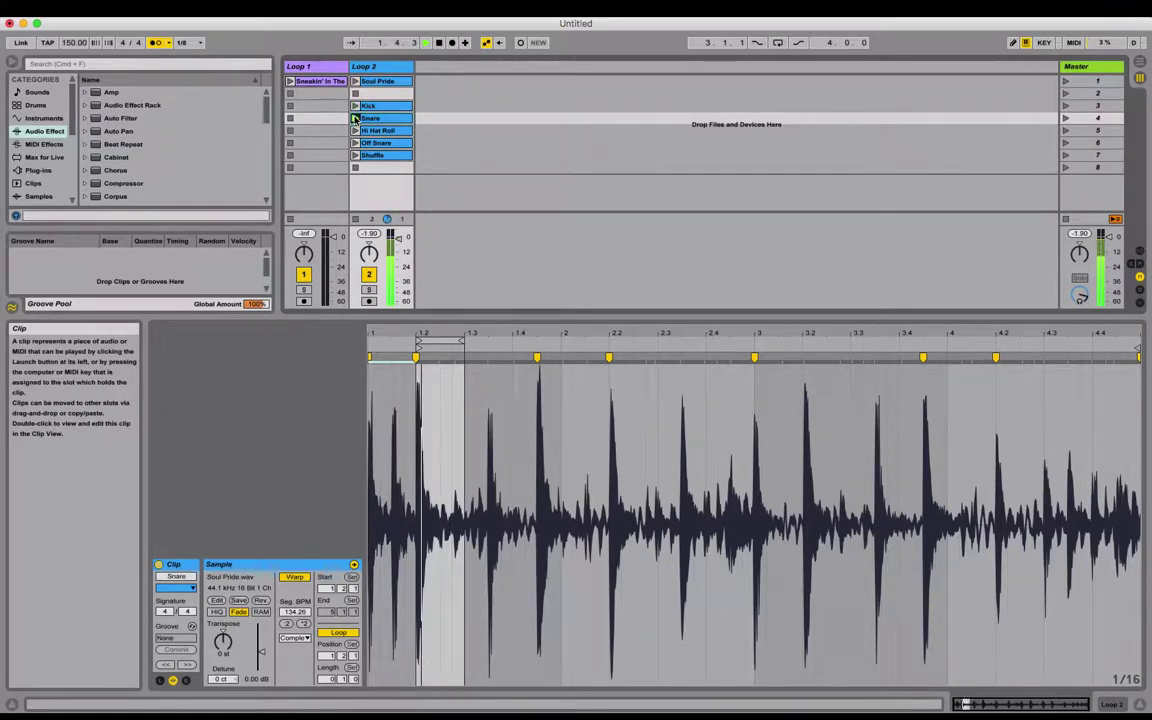
{"action": "left_click", "coordinate": [354, 131]}
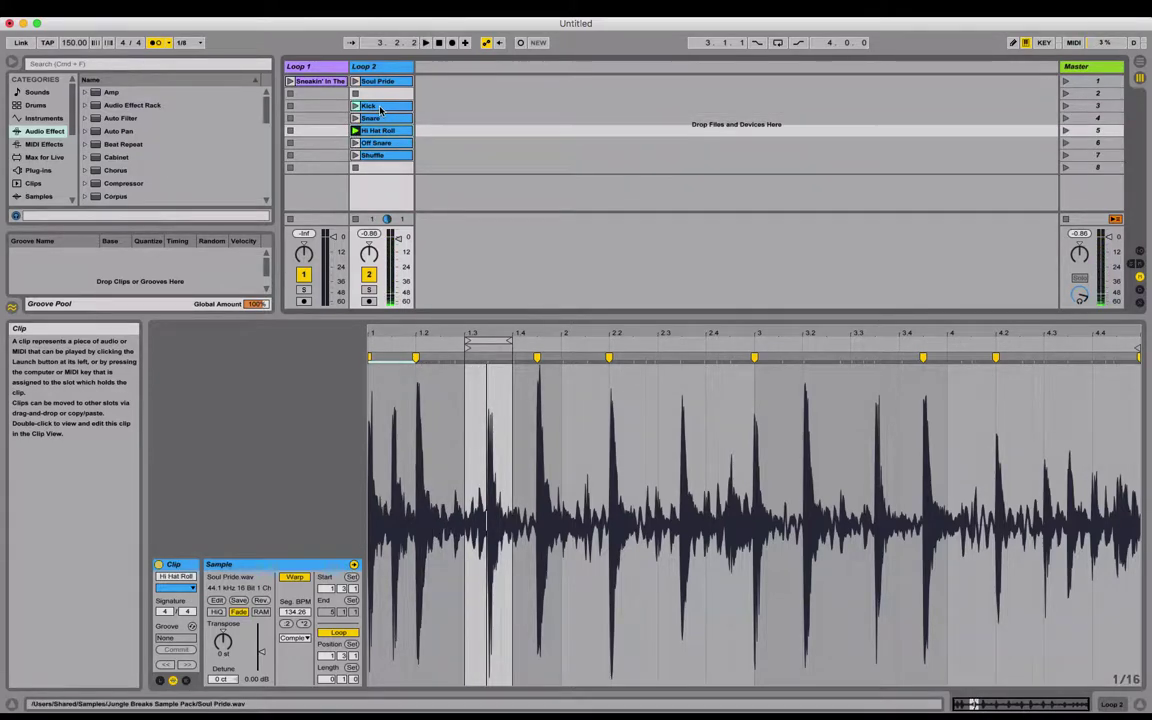
{"action": "left_click", "coordinate": [380, 108]}
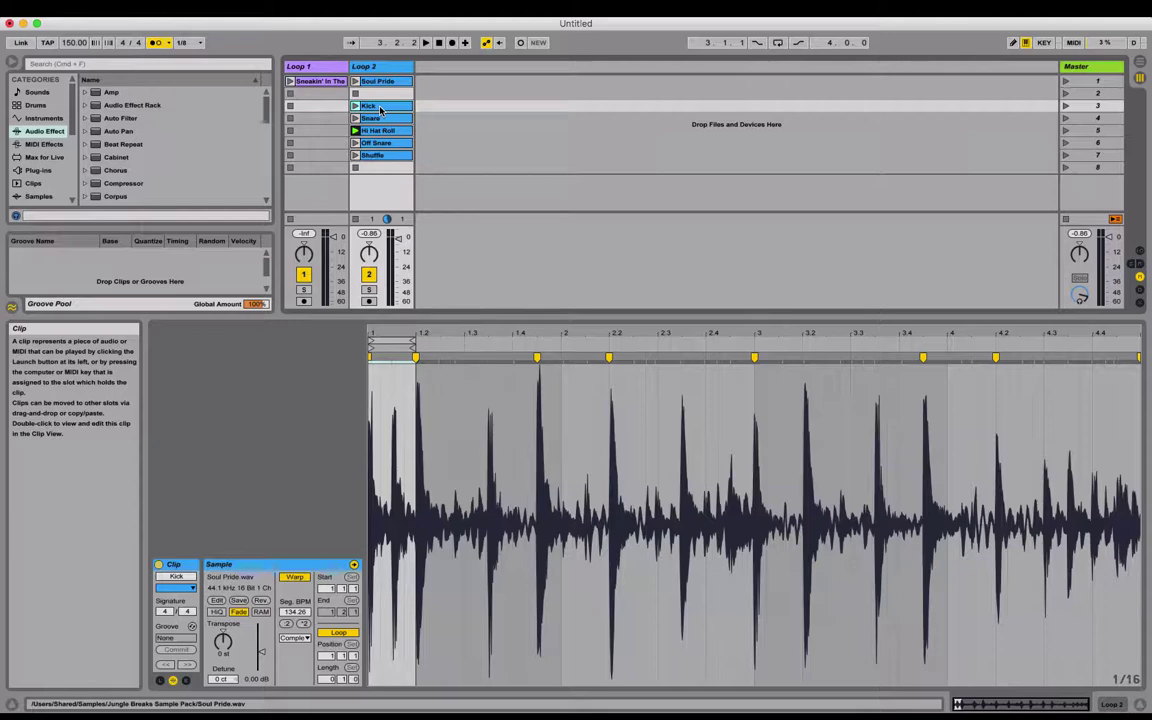
Step: In Key Map mode (Cmd+K), assign keys 1, 2, 3, 4, 5 to Kick, Snare, Hi Hat Roll, Off Snare, Shuffle
{"action": "key", "text": "super+k"}
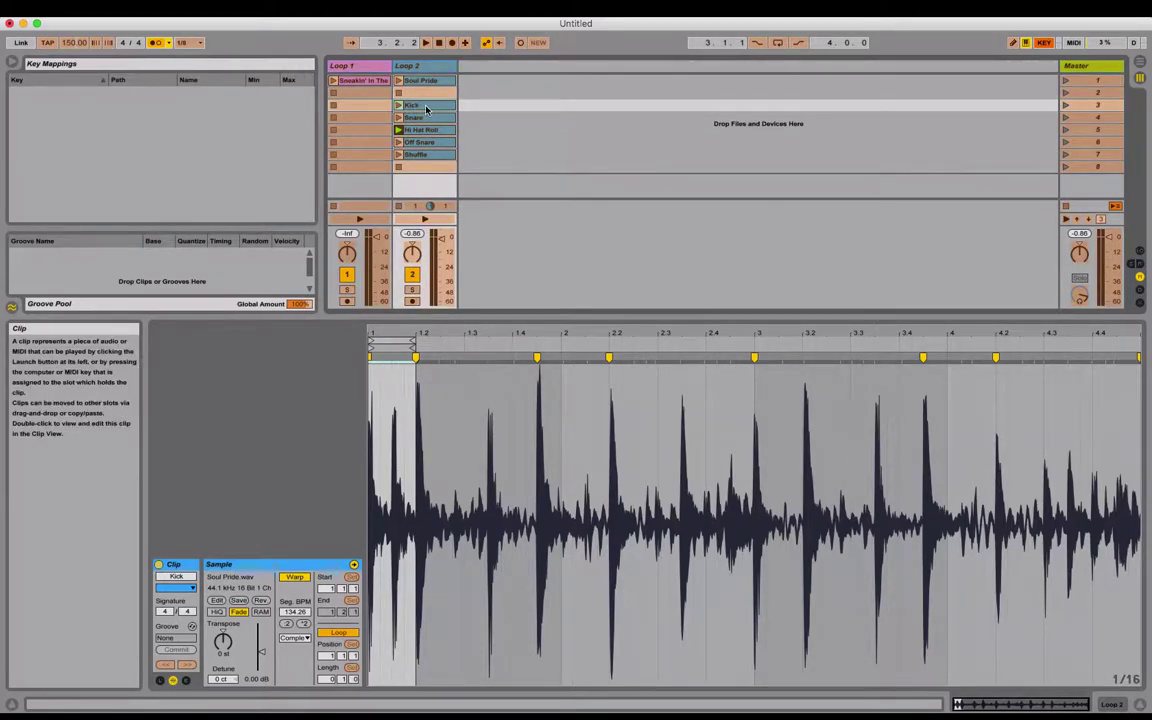
{"action": "key", "text": "Down"}
{"action": "key", "text": "Down"}
{"action": "key", "text": "Down"}
{"action": "key", "text": "Down"}
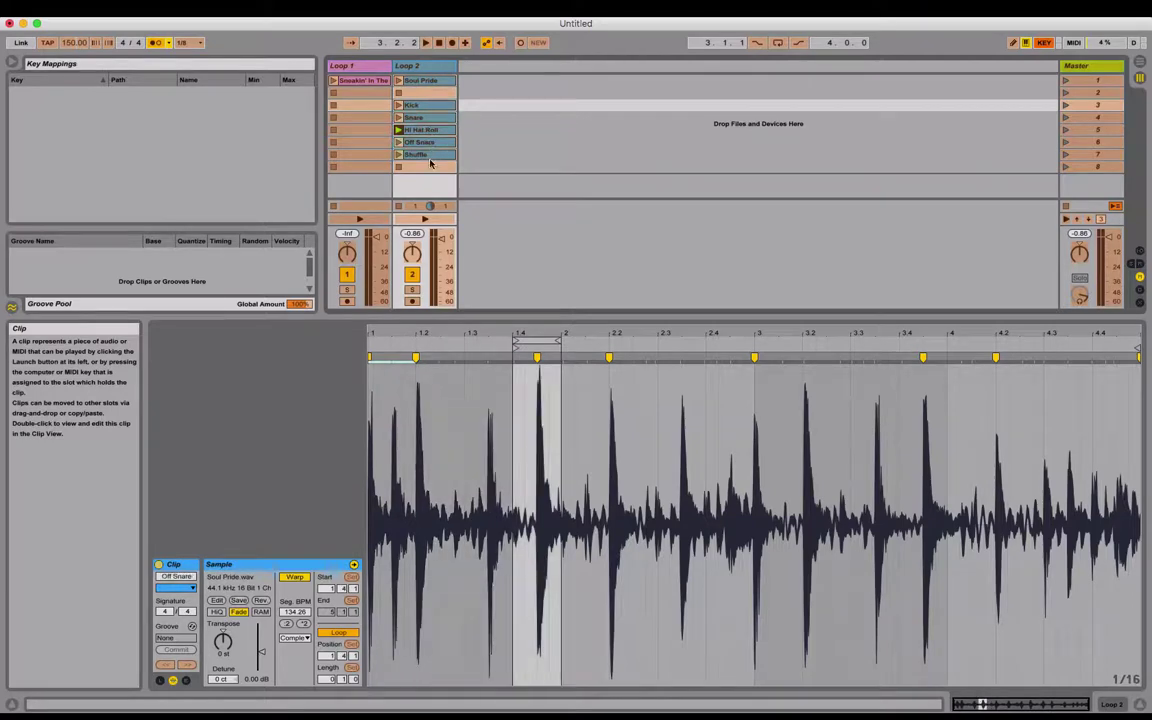
{"action": "left_click", "coordinate": [432, 106]}
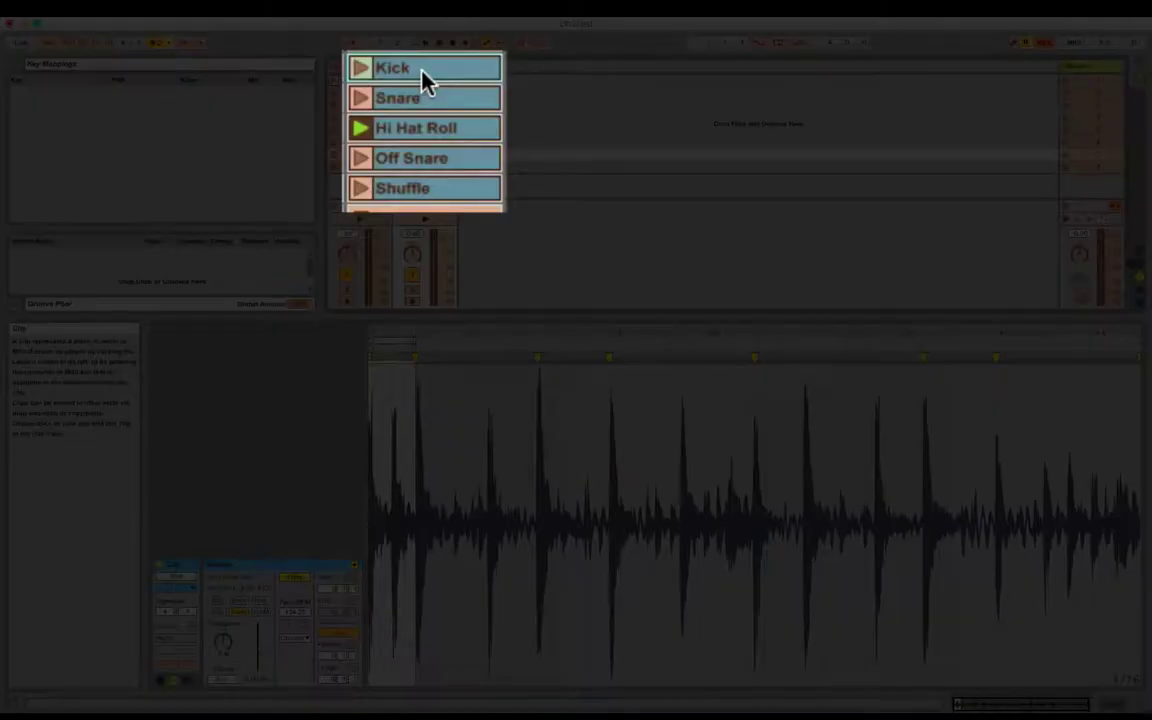
{"action": "key", "text": "1"}
{"action": "left_click", "coordinate": [473, 117]}
{"action": "key", "text": "2"}
{"action": "left_click", "coordinate": [473, 140]}
{"action": "key", "text": "3"}
{"action": "left_click", "coordinate": [462, 158]}
{"action": "key", "text": "4"}
{"action": "left_click", "coordinate": [475, 196]}
{"action": "key", "text": "5"}
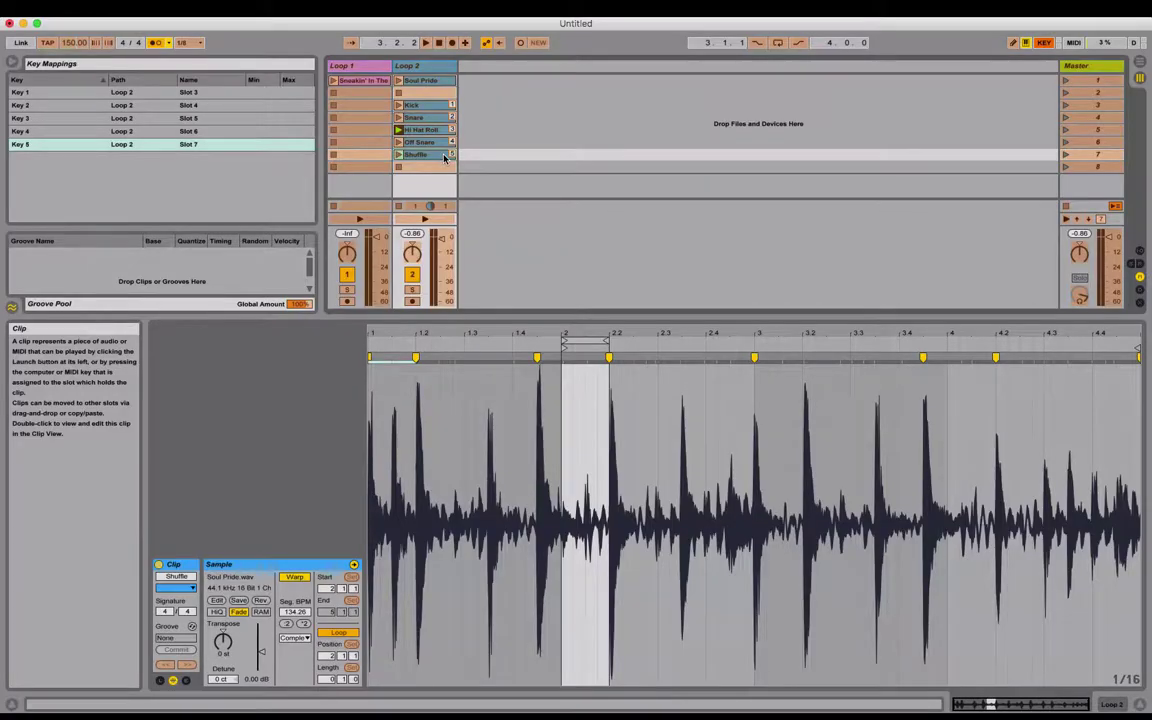
Step: Exit Key Map mode and alternate the Snare and Kick slices using keys 4 and 3
{"action": "key", "text": "super+k"}
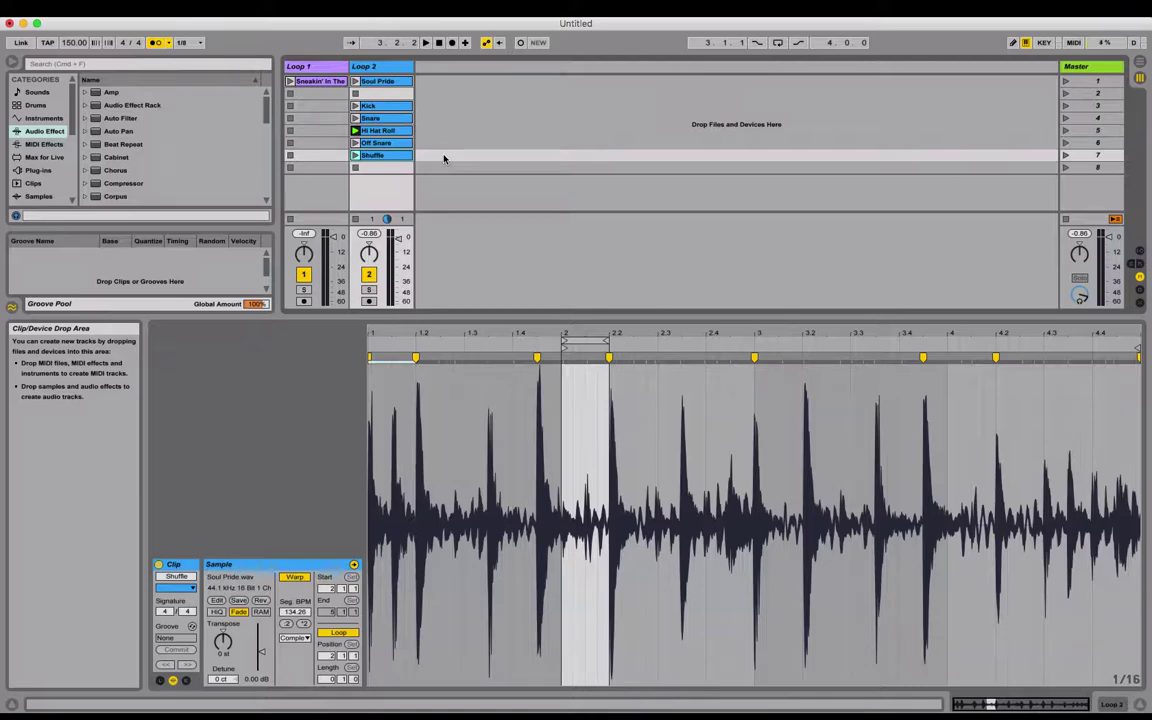
{"action": "key", "text": "4"}
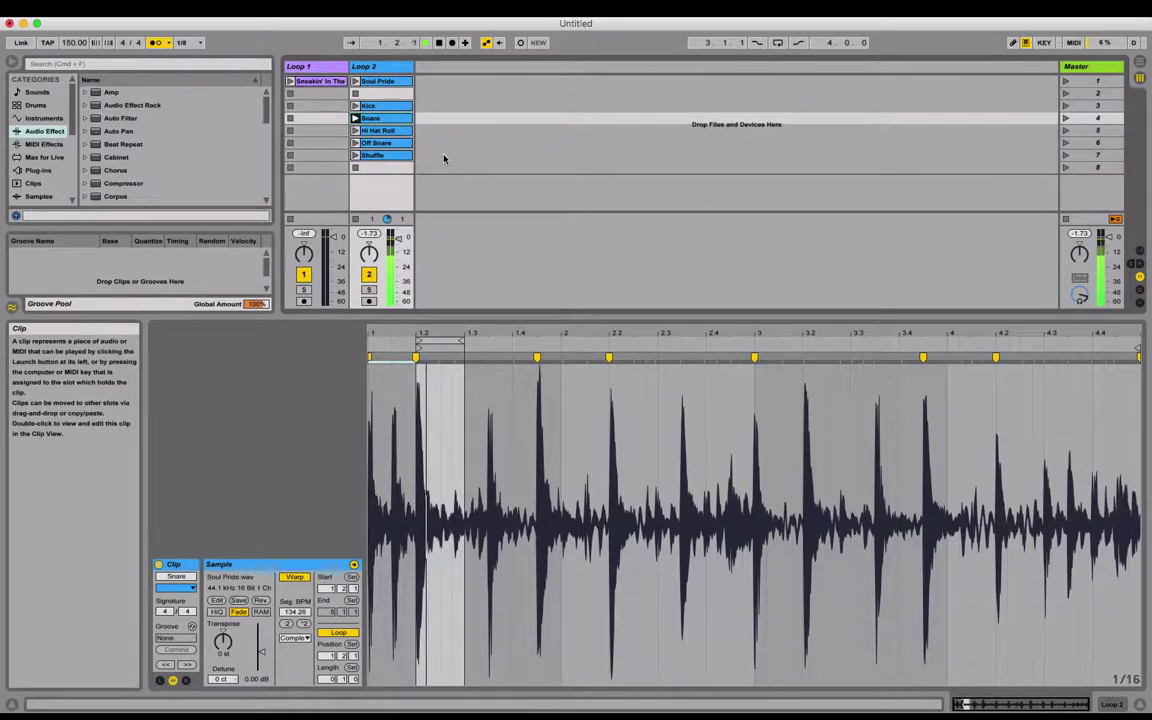
{"action": "key", "text": "3"}
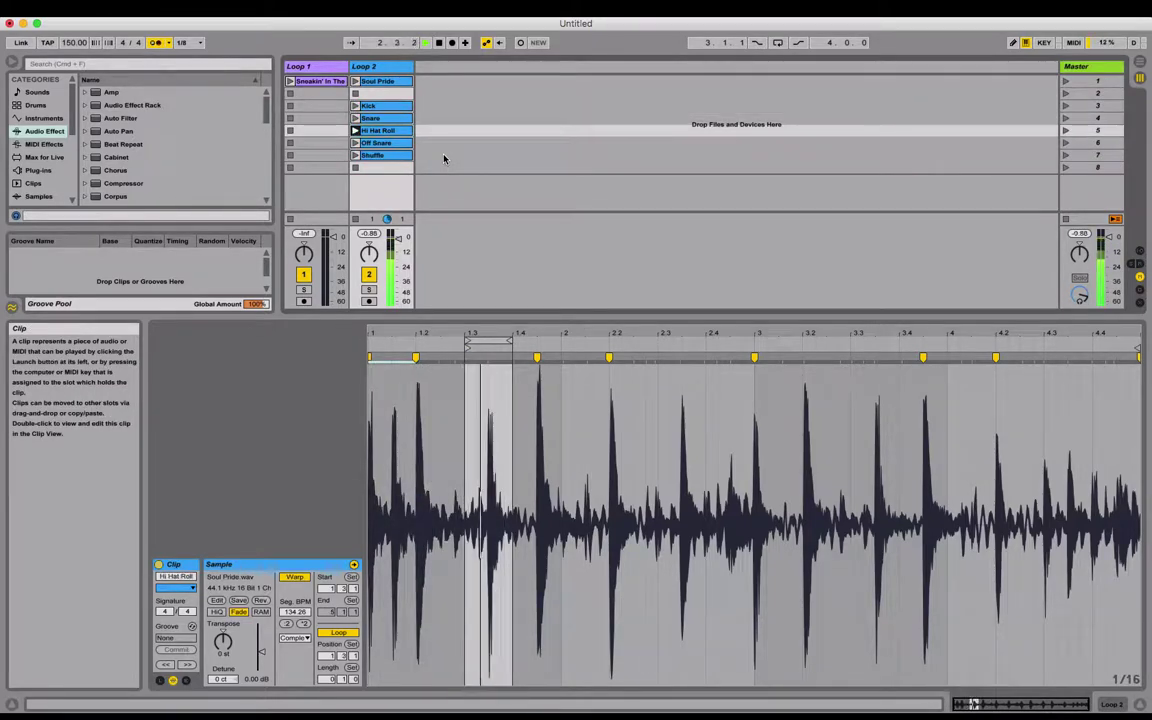
{"action": "key", "text": "4"}
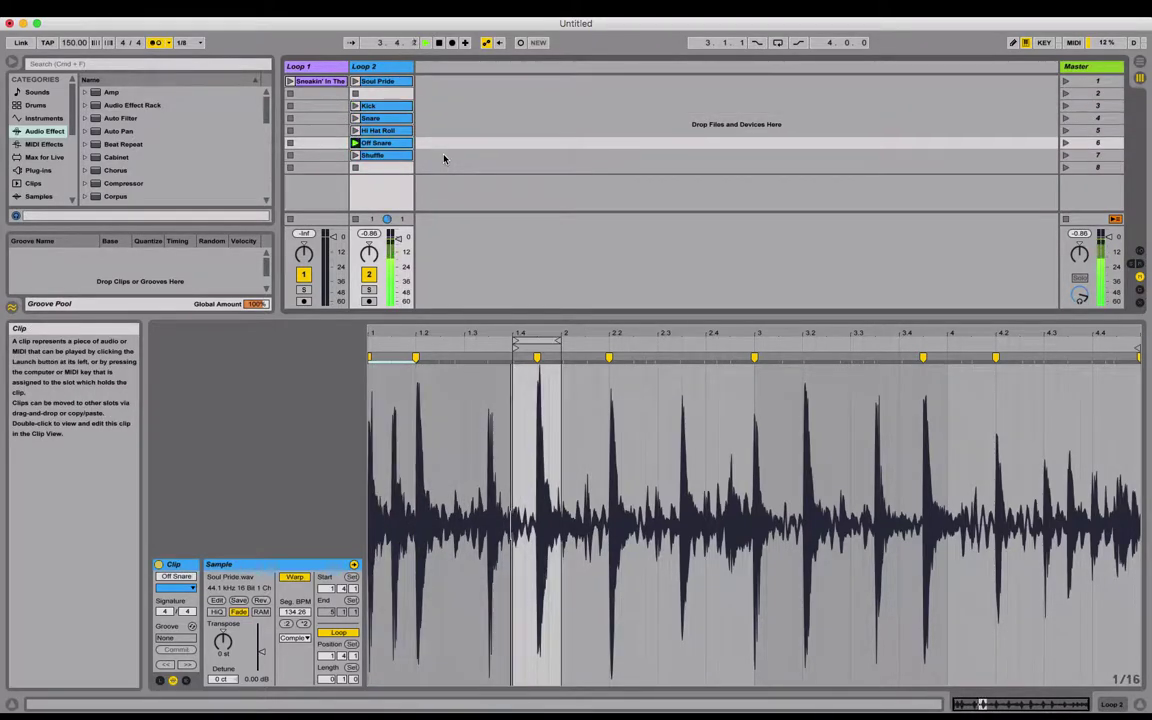
{"action": "key", "text": "3"}
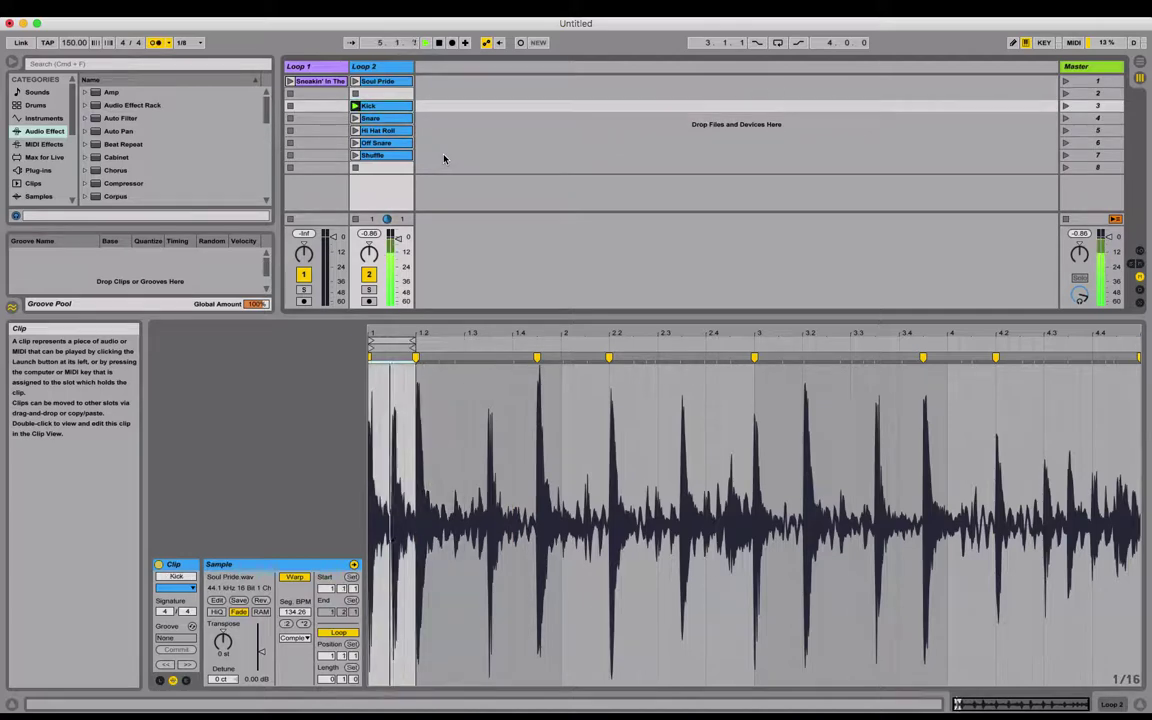
Step: Duplicate the five Kick-to-Shuffle slices into new scenes below the originals
{"action": "left_click", "coordinate": [385, 157], "text": "shift"}
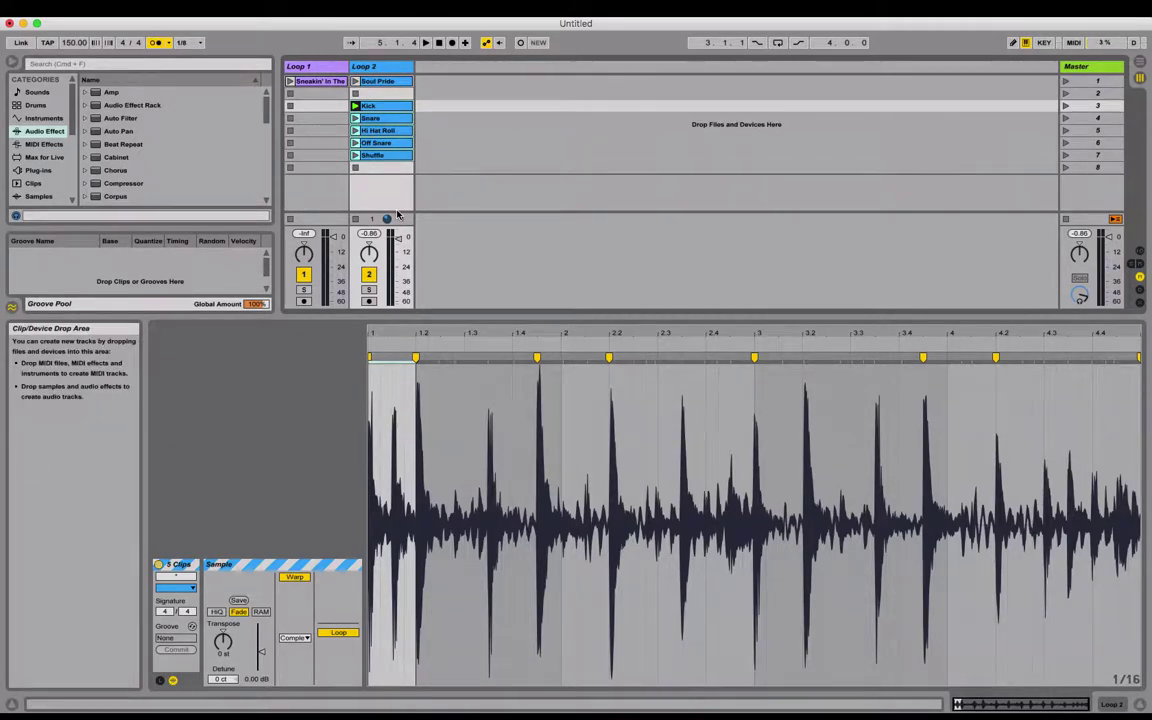
{"action": "key", "text": "super+d"}
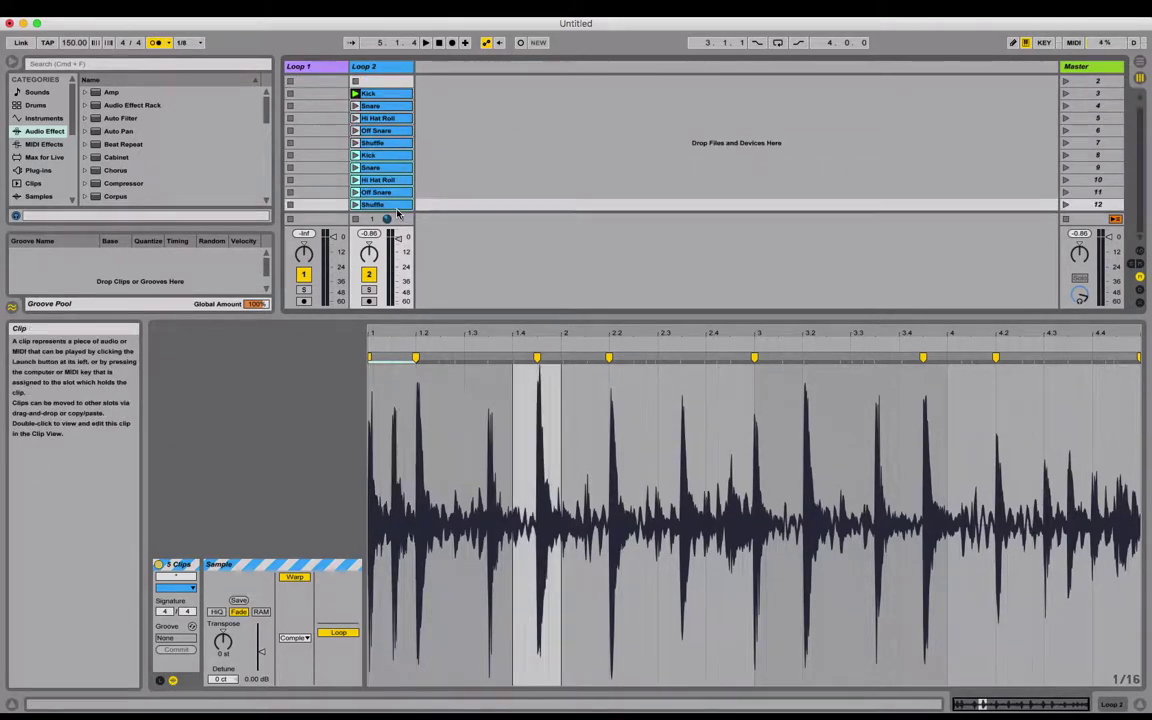
{"action": "left_click", "coordinate": [383, 158]}
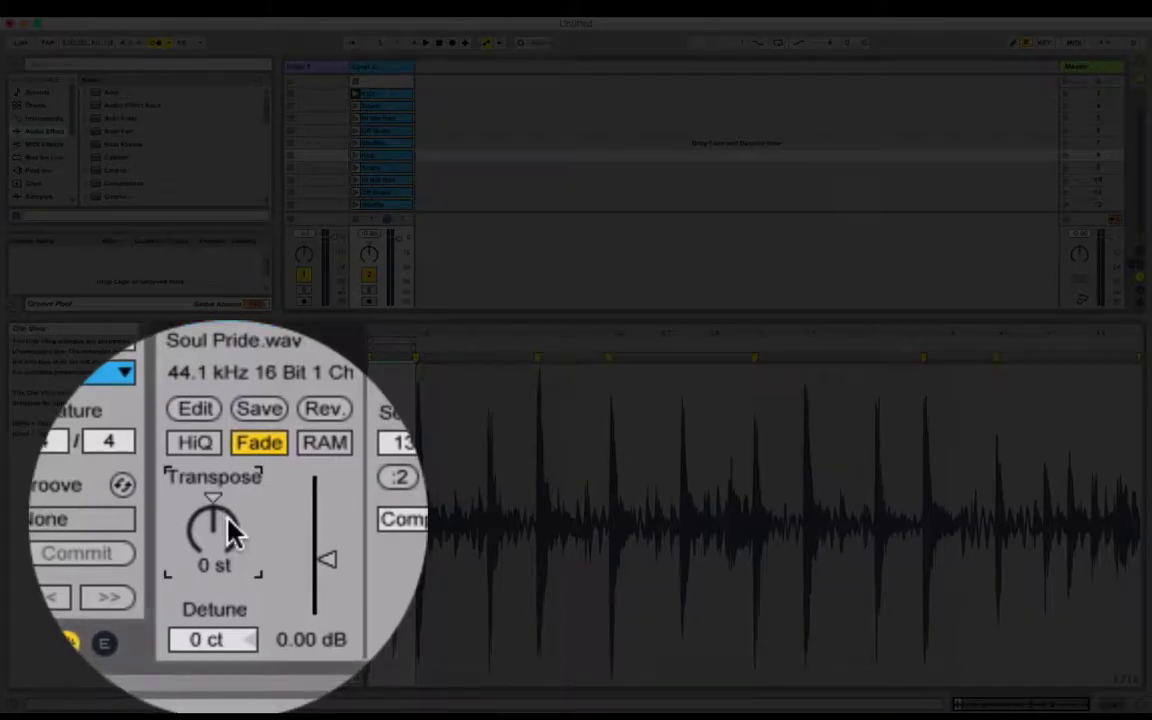
{"action": "left_click", "coordinate": [228, 644]}
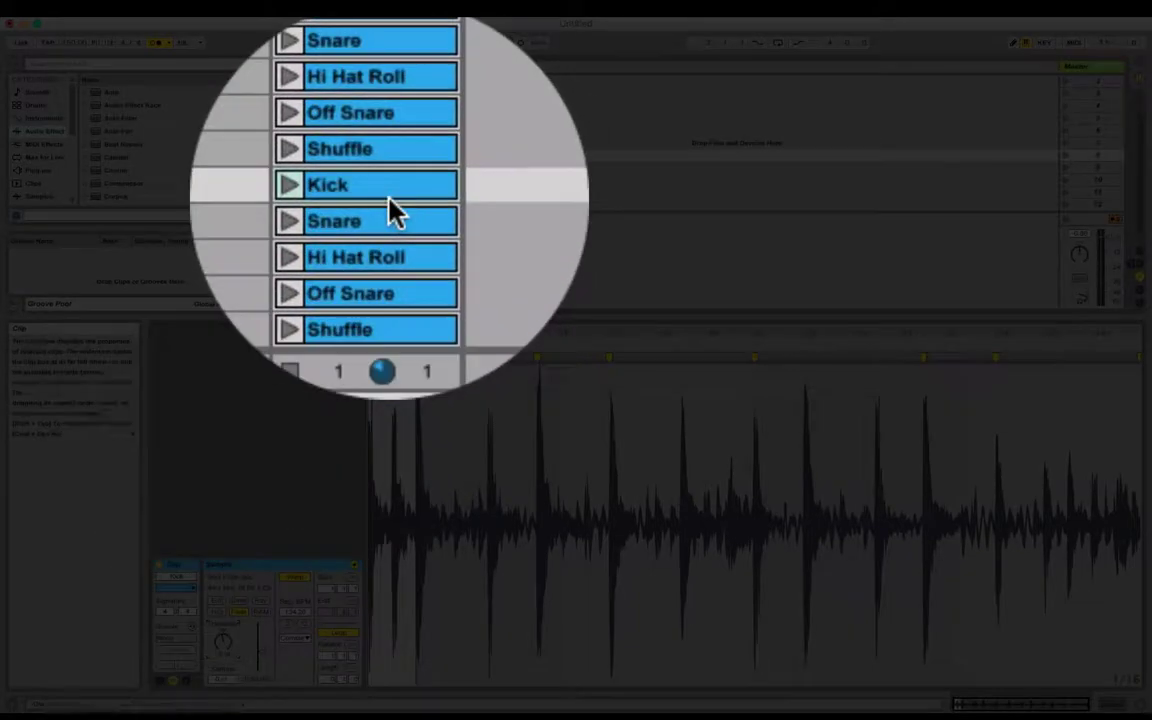
Step: Transpose the copies: Snare up to 16 st, Off Snare down 11 st, Shuffle upward
{"action": "left_click", "coordinate": [395, 168]}
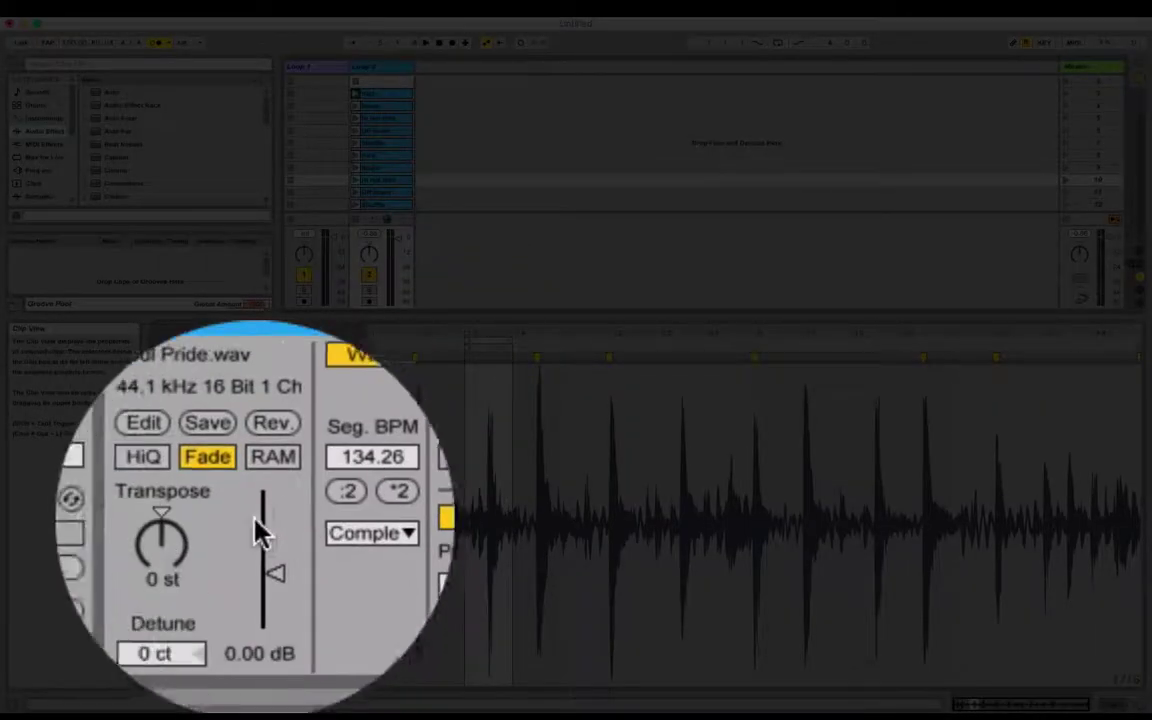
{"action": "left_click_drag", "start_coordinate": [230, 530], "coordinate": [230, 490]}
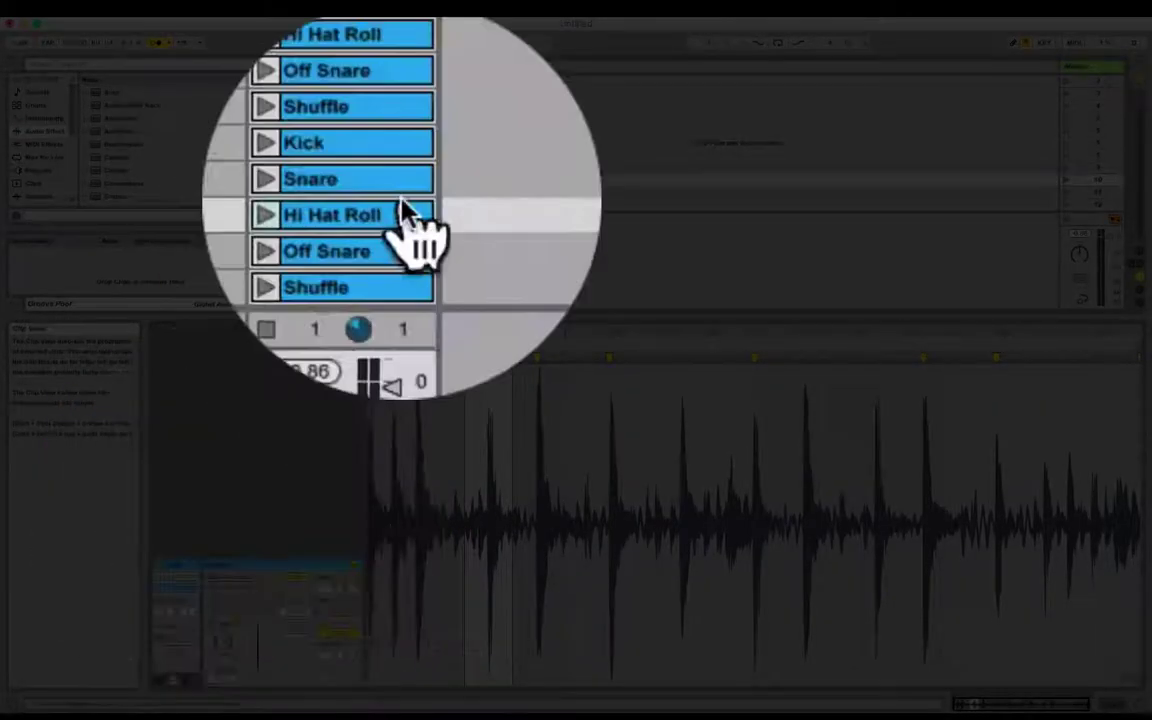
{"action": "left_click", "coordinate": [355, 180]}
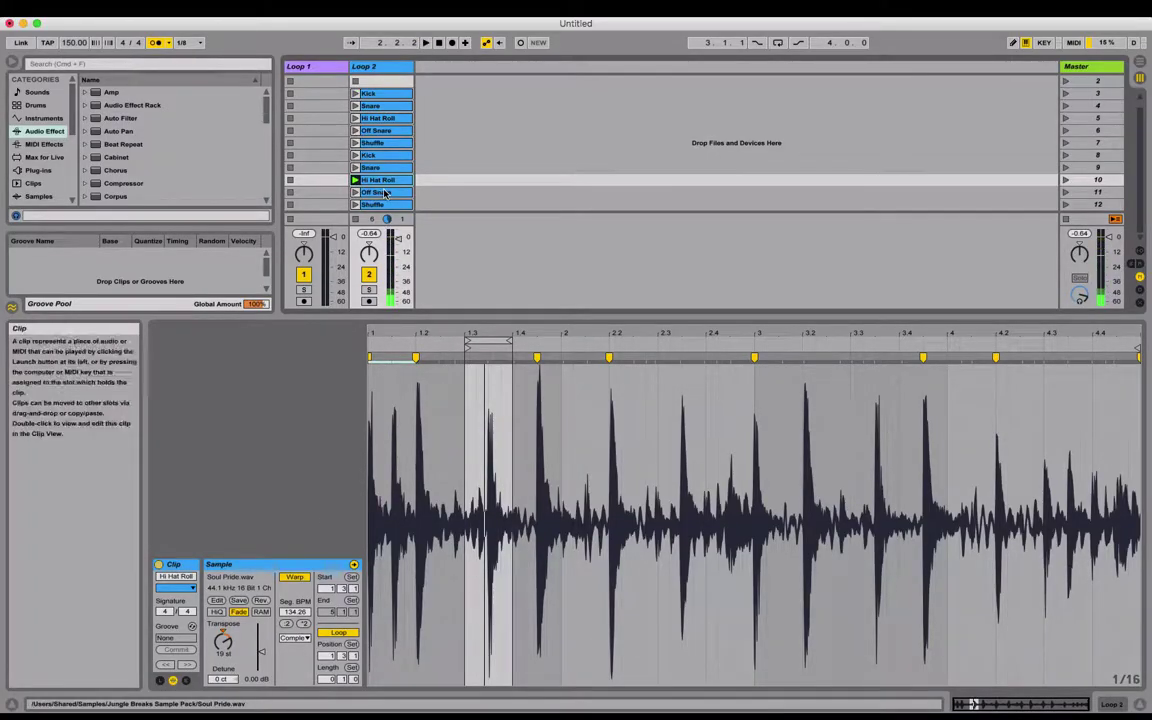
{"action": "left_click", "coordinate": [378, 192]}
{"action": "left_click_drag", "start_coordinate": [223, 641], "coordinate": [223, 662]}
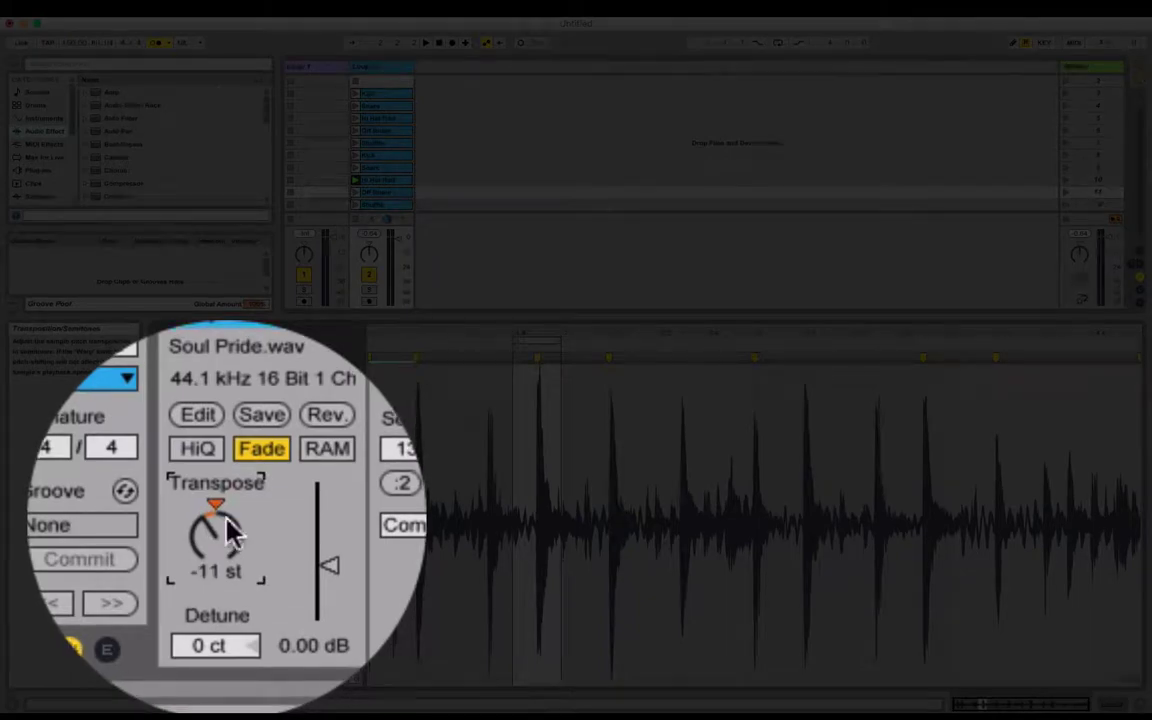
{"action": "left_click", "coordinate": [355, 192]}
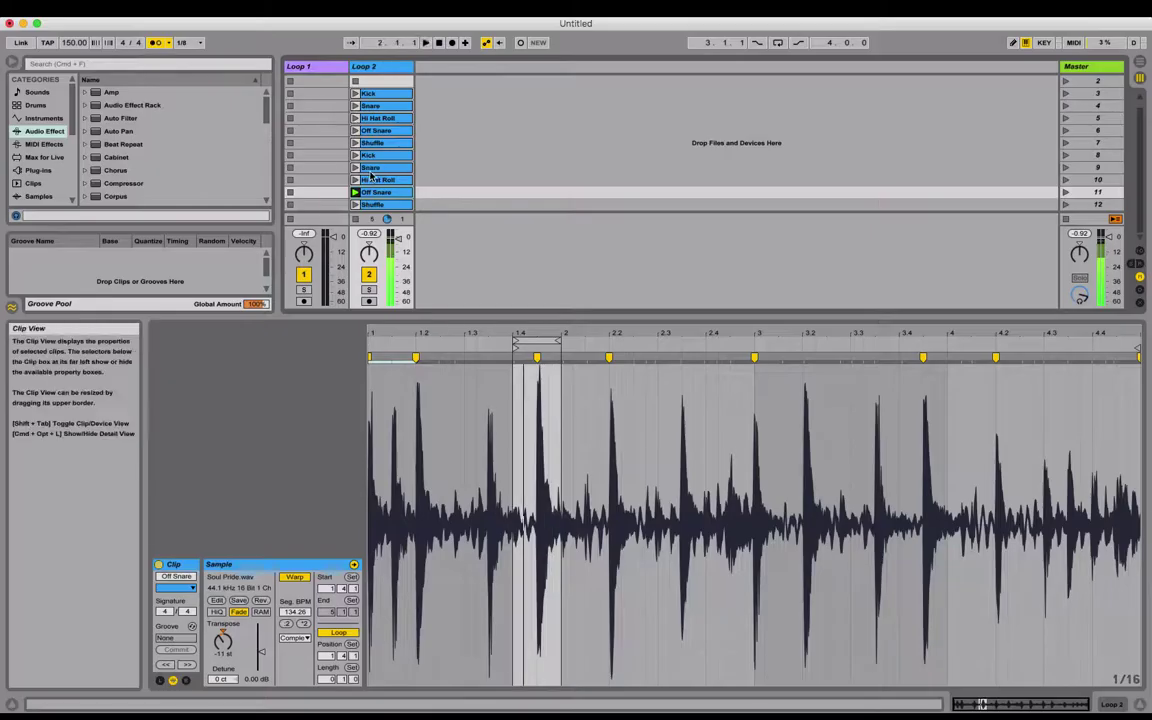
{"action": "left_click", "coordinate": [355, 204]}
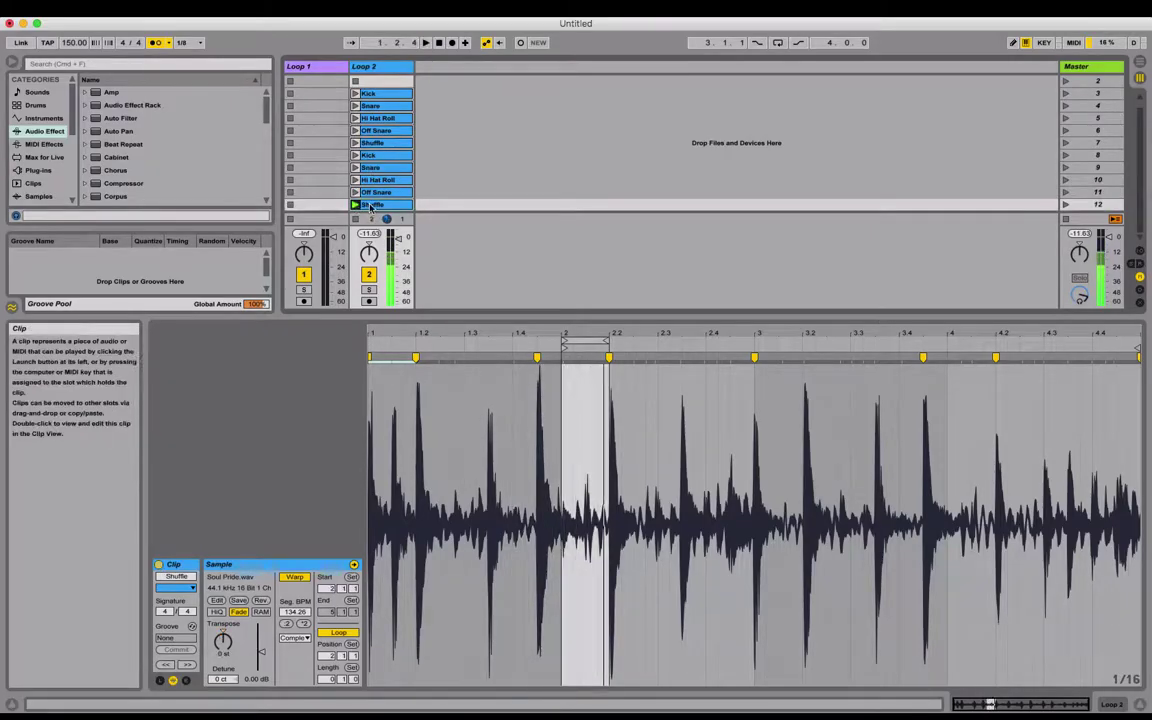
{"action": "left_click_drag", "start_coordinate": [223, 641], "coordinate": [223, 629]}
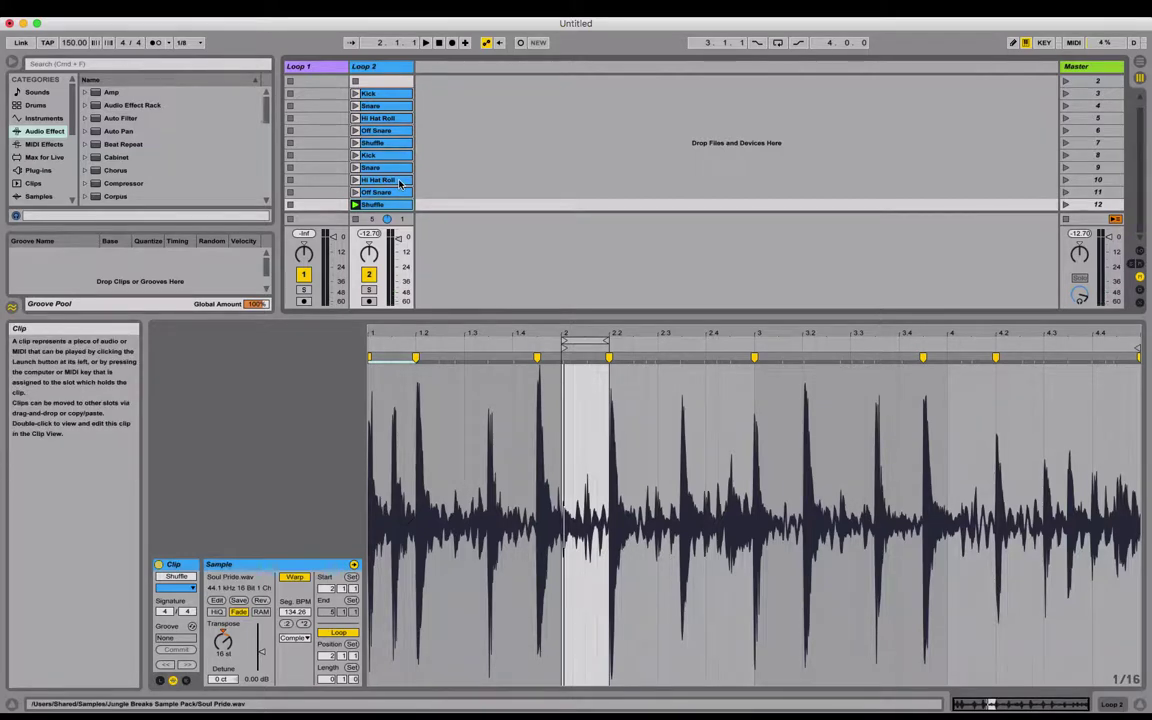
Step: Map the five transposed copies to computer keys 6, 7, 8, 9 and 0
{"action": "key", "text": "super+k"}
{"action": "left_click", "coordinate": [432, 148]}
{"action": "key", "text": "6"}
{"action": "key", "text": "Down"}
{"action": "key", "text": "7"}
{"action": "key", "text": "Down"}
{"action": "key", "text": "8"}
{"action": "key", "text": "Down"}
{"action": "key", "text": "9"}
{"action": "key", "text": "Down"}
{"action": "key", "text": "0"}
{"action": "key", "text": "super+k"}
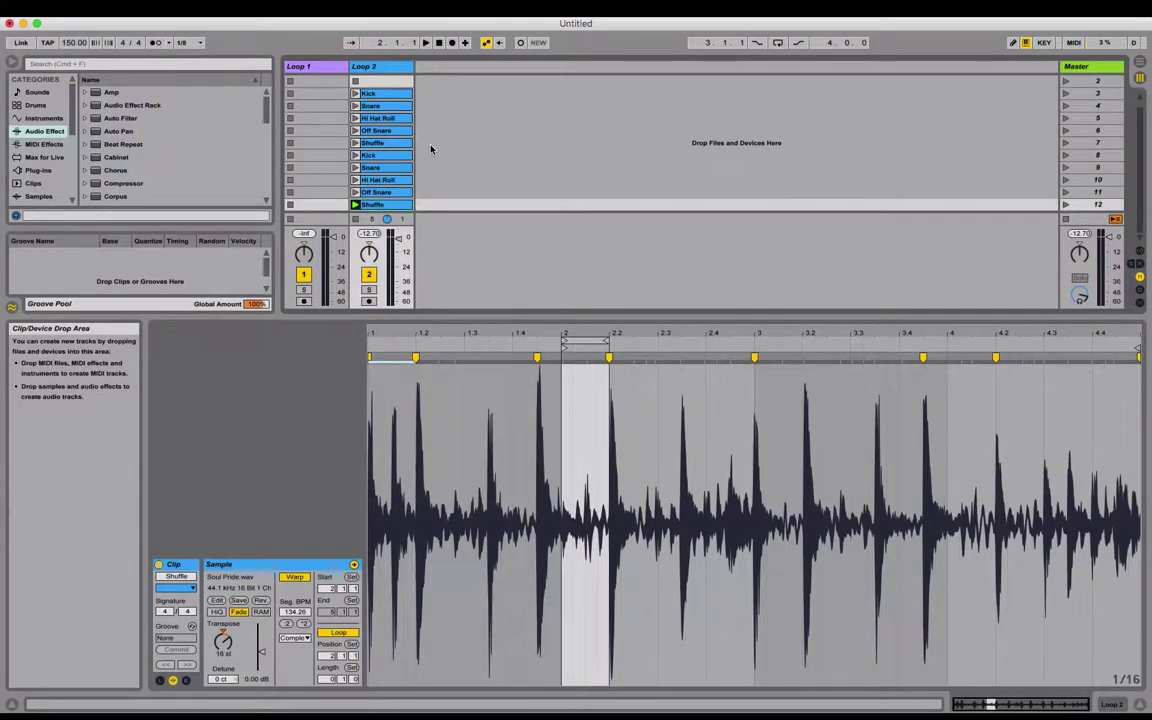
Step: Play original and transposed slices, stop playback, and select the five transposed copies
{"action": "key", "text": "2"}
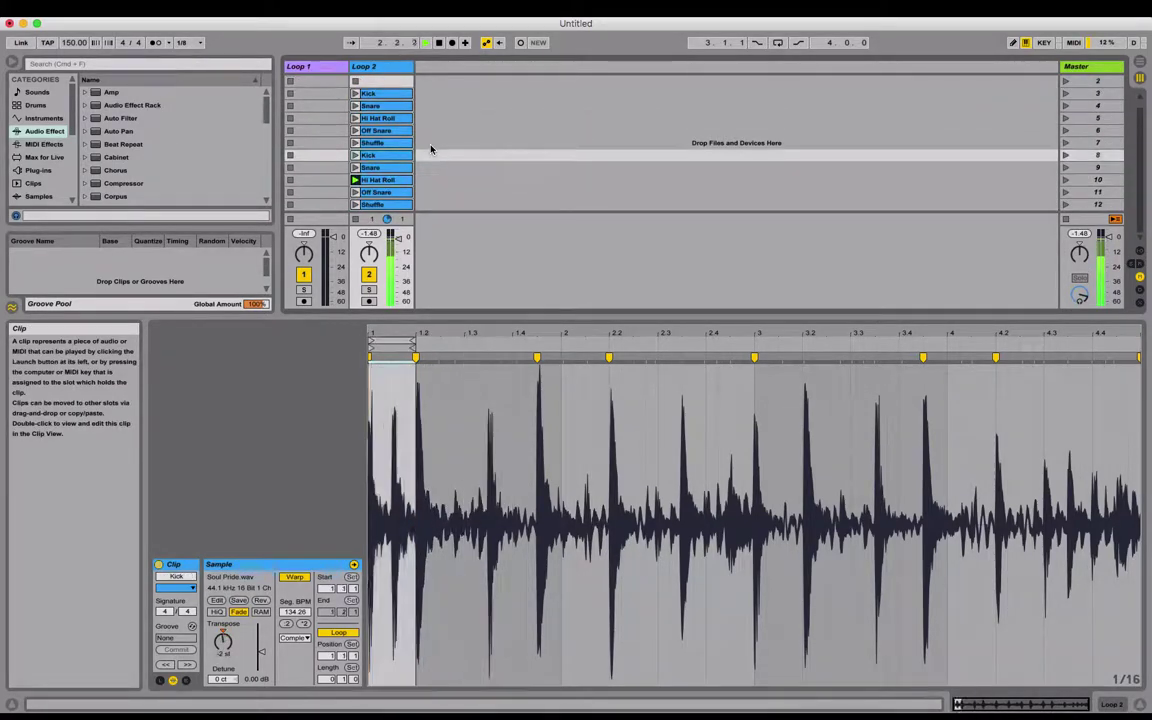
{"action": "key", "text": "2"}
{"action": "key", "text": "2"}
{"action": "key", "text": "2"}
{"action": "key", "text": "2"}
{"action": "key", "text": "2"}
{"action": "key", "text": "2"}
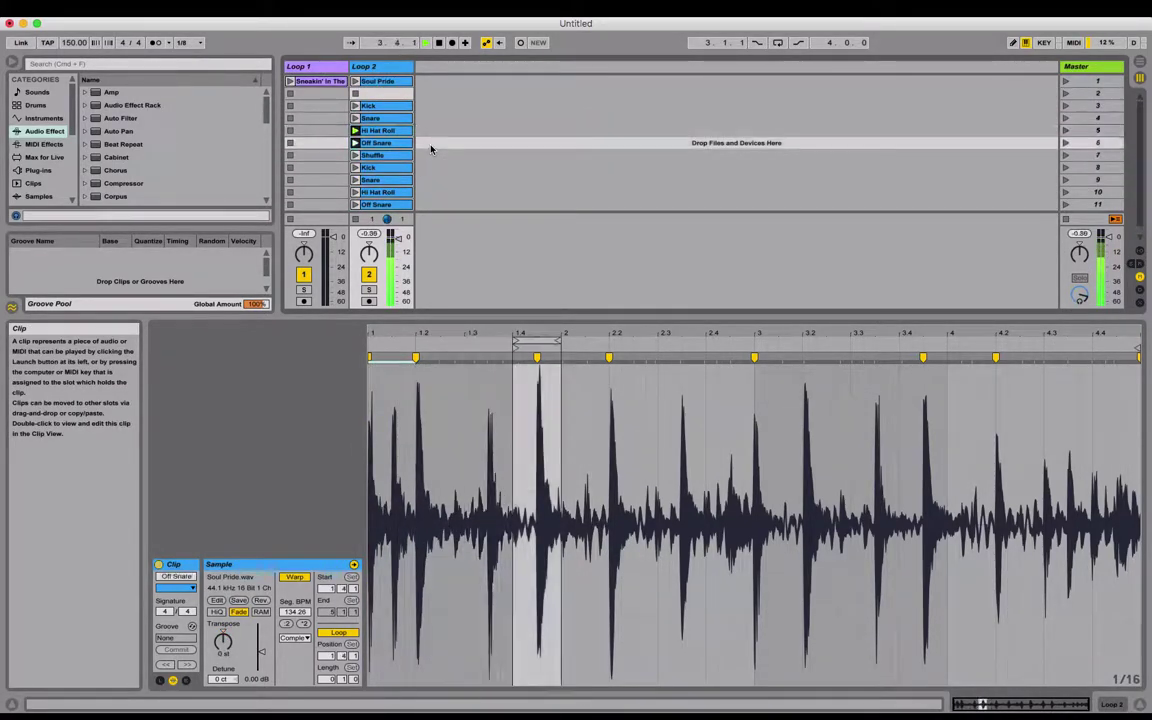
{"action": "key", "text": "Up"}
{"action": "key", "text": "Up"}
{"action": "key", "text": "Up"}
{"action": "key", "text": "Up"}
{"action": "key", "text": "Up"}
{"action": "key", "text": "Up"}
{"action": "key", "text": "Up"}
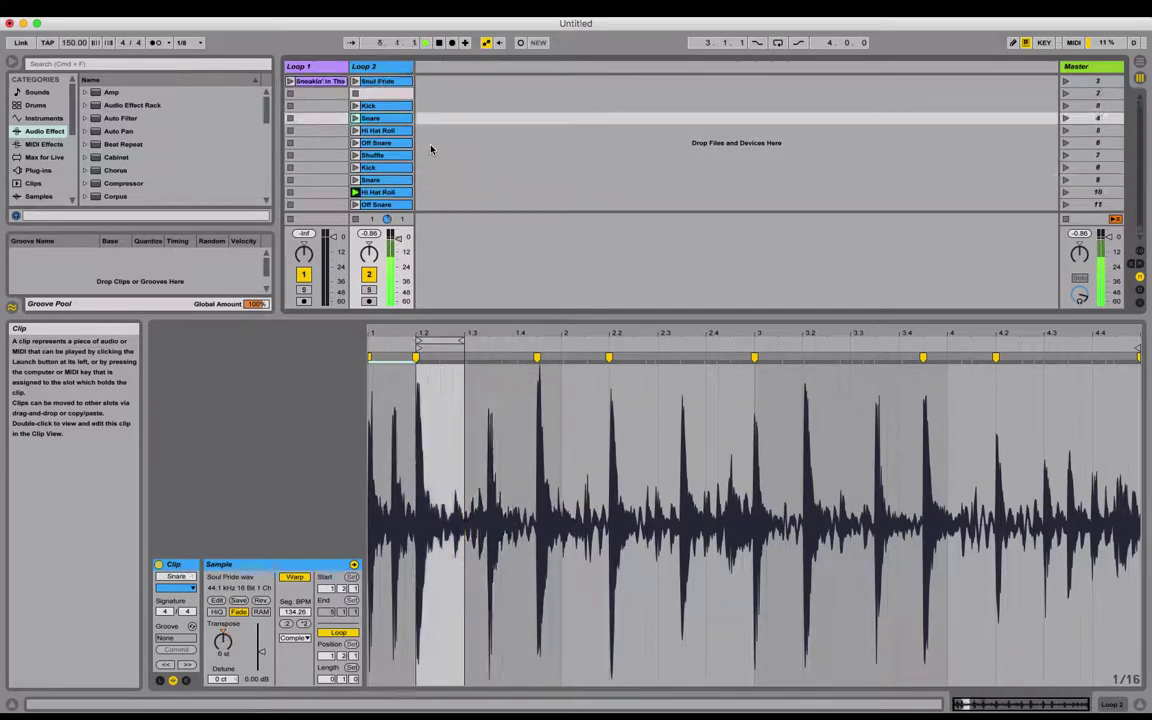
{"action": "key", "text": "Down"}
{"action": "key", "text": "Down"}
{"action": "key", "text": "Down"}
{"action": "key", "text": "Down"}
{"action": "key", "text": "Down"}
{"action": "key", "text": "Down"}
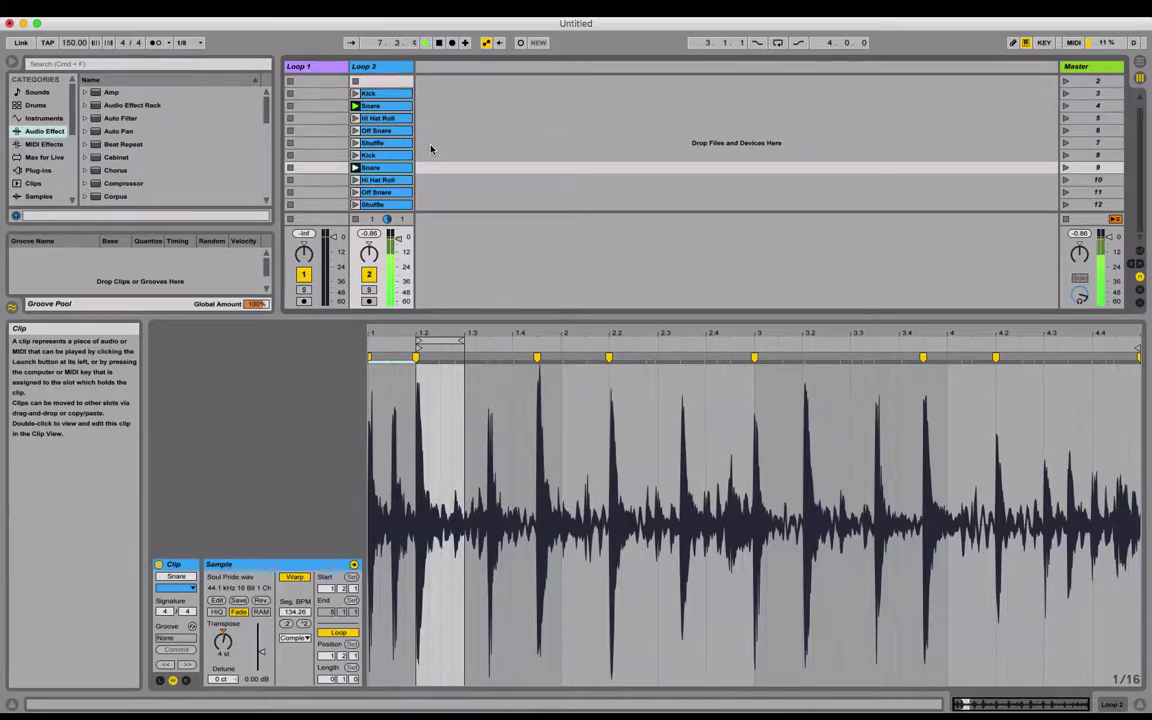
{"action": "key", "text": "Up"}
{"action": "key", "text": "Up"}
{"action": "key", "text": "Up"}
{"action": "key", "text": "Up"}
{"action": "key", "text": "Up"}
{"action": "key", "text": "Down"}
{"action": "key", "text": "Down"}
{"action": "key", "text": "Down"}
{"action": "key", "text": "Up"}
{"action": "key", "text": "Up"}
{"action": "key", "text": "Up"}
{"action": "key", "text": "Up"}
{"action": "key", "text": "space"}
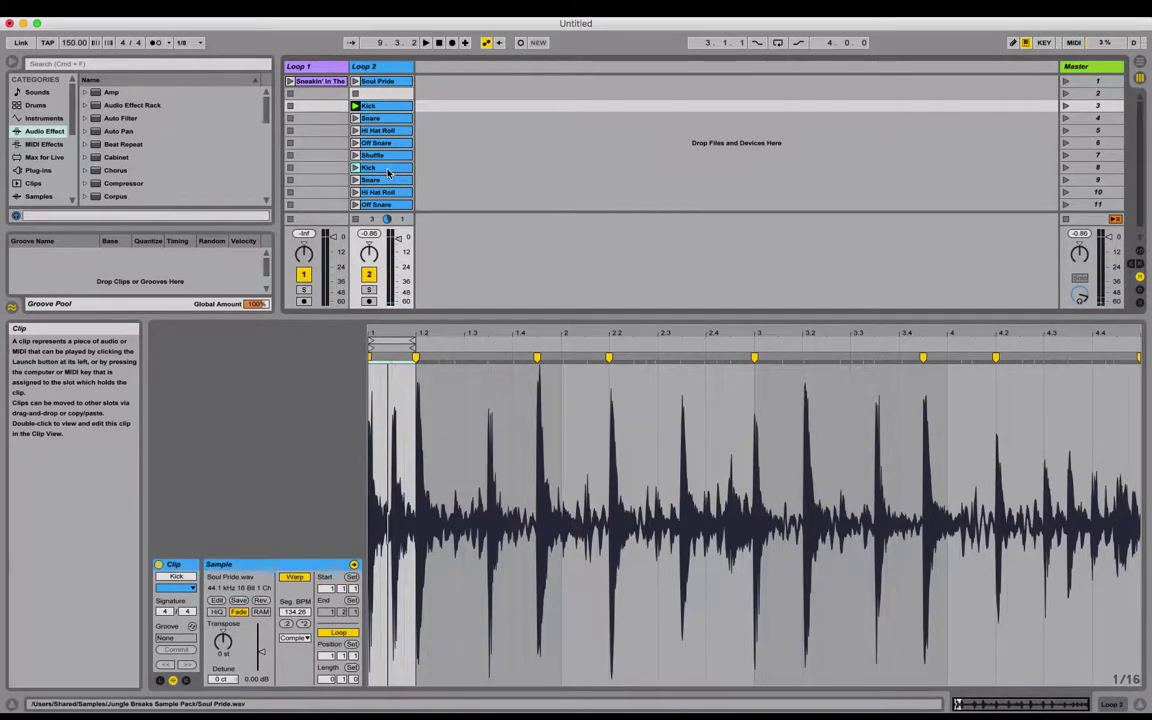
{"action": "key", "text": "Down"}
{"action": "key", "text": "Down"}
{"action": "key", "text": "Down"}
{"action": "key", "text": "Down"}
{"action": "key", "text": "Down"}
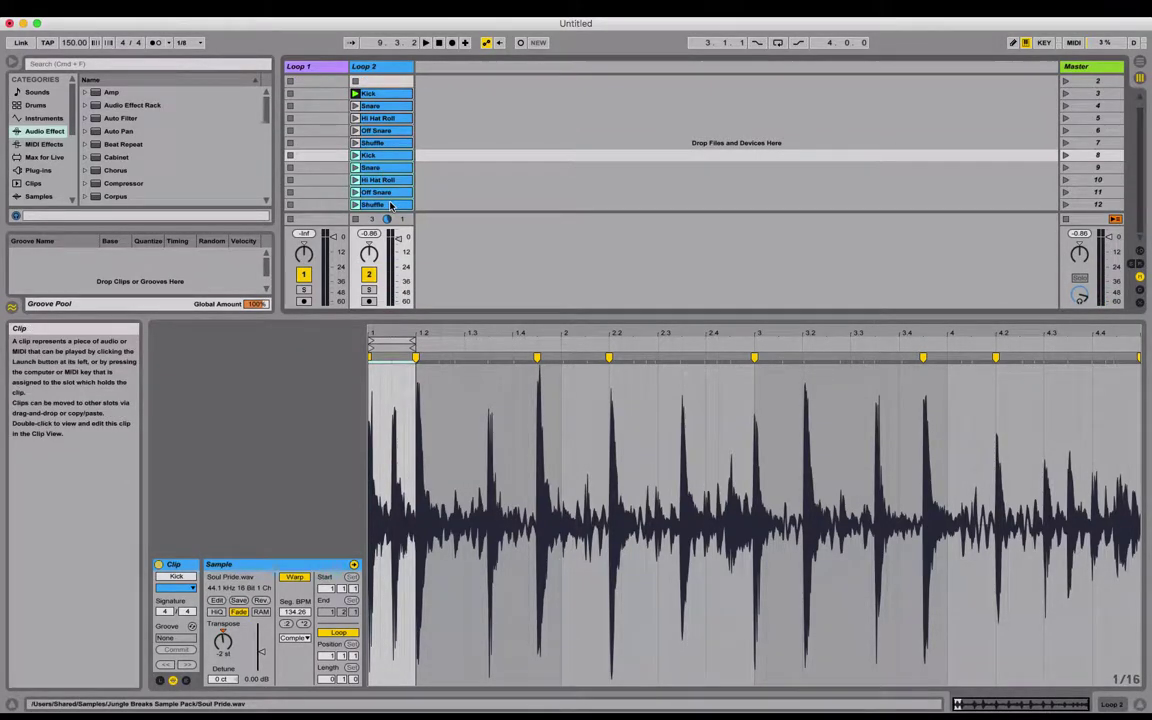
{"action": "key", "text": "shift+Down"}
{"action": "key", "text": "shift+Down"}
{"action": "key", "text": "shift+Down"}
{"action": "key", "text": "shift+Down"}
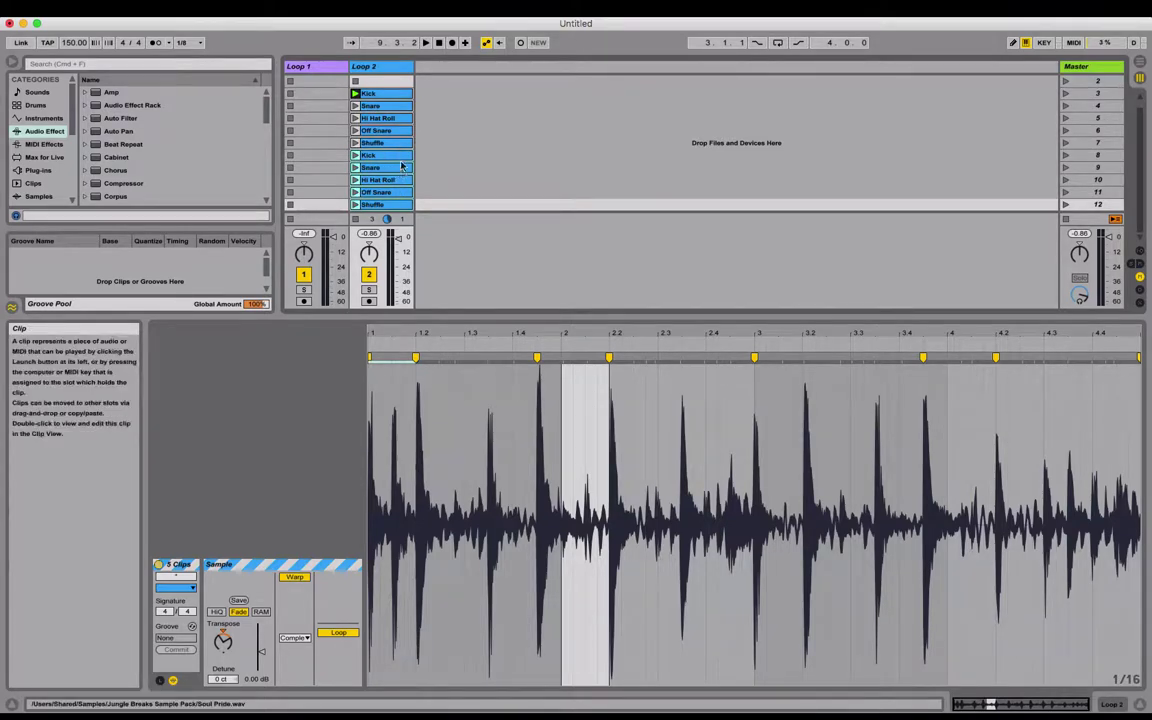
Step: Select the empty scene 2 slot and check the Arrangement View timeline
{"action": "left_click", "coordinate": [395, 84]}
{"action": "scroll", "coordinate": [393, 86], "scroll_direction": "up", "scroll_amount": 1}
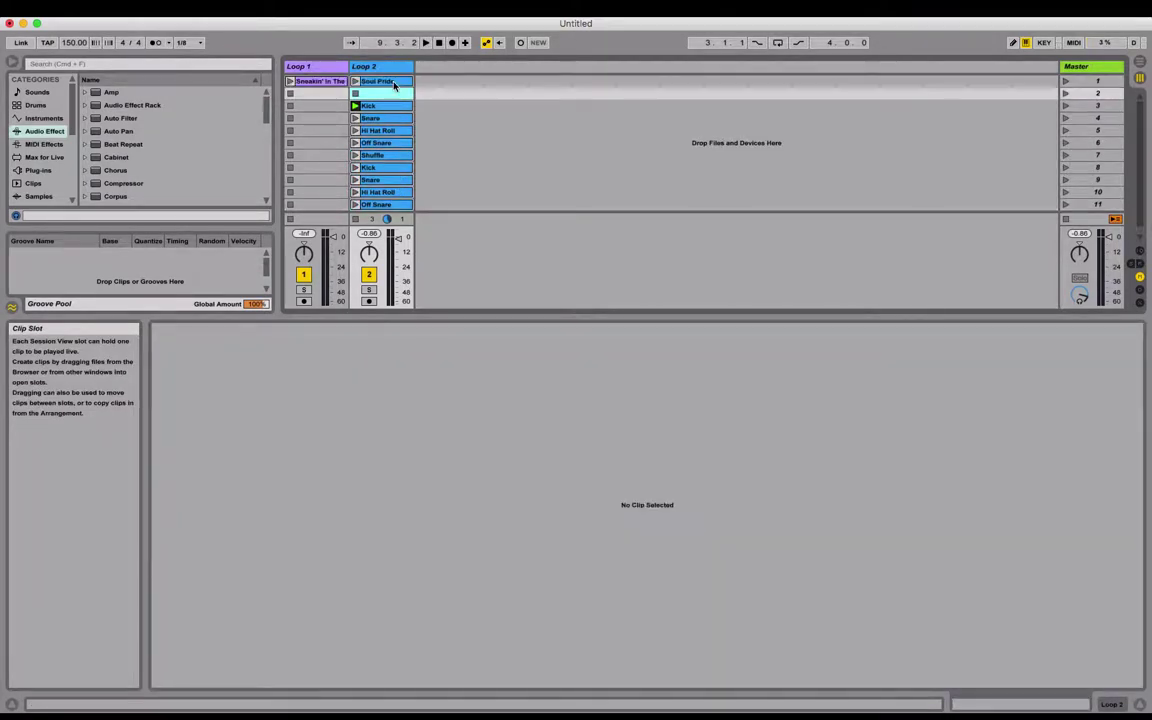
{"action": "key", "text": "Tab"}
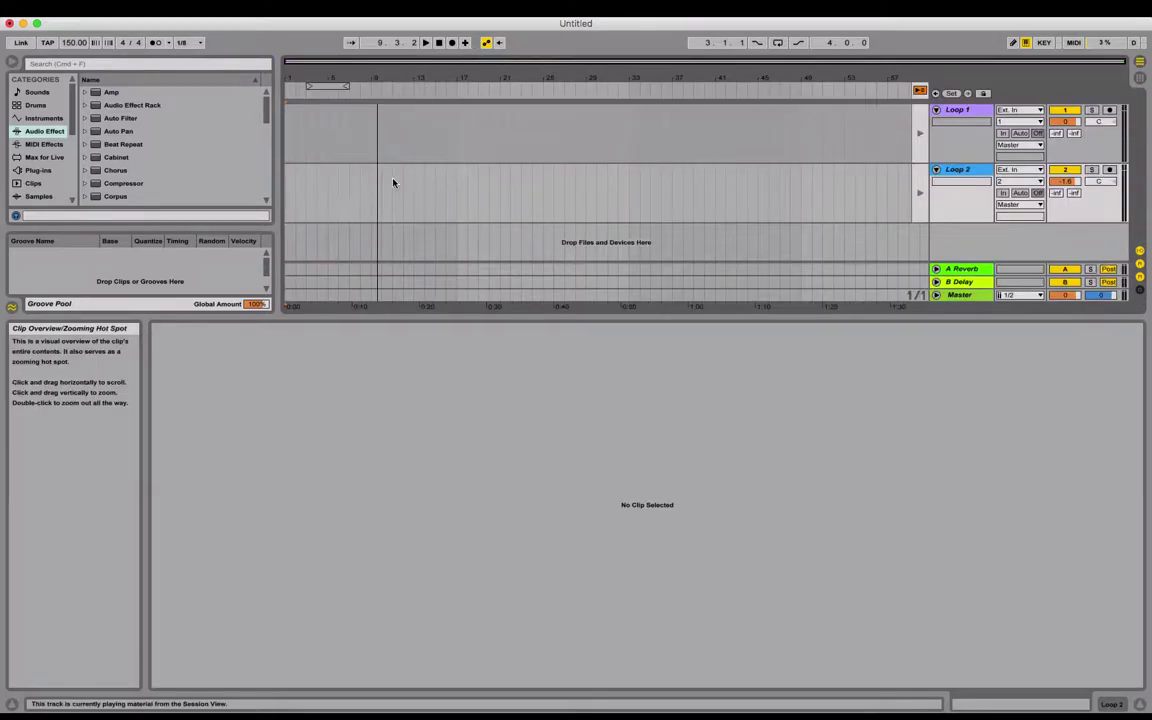
{"action": "key", "text": "Tab"}
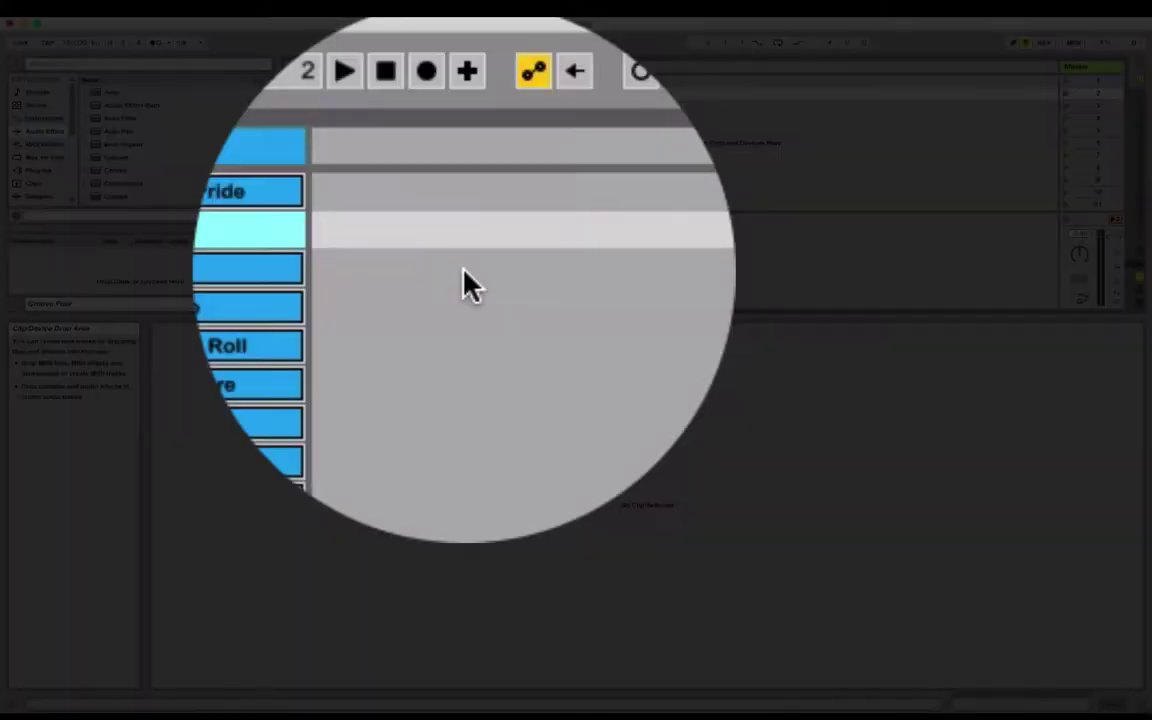
Step: Start transport playback with Arrangement Record armed
{"action": "left_click", "coordinate": [455, 135]}
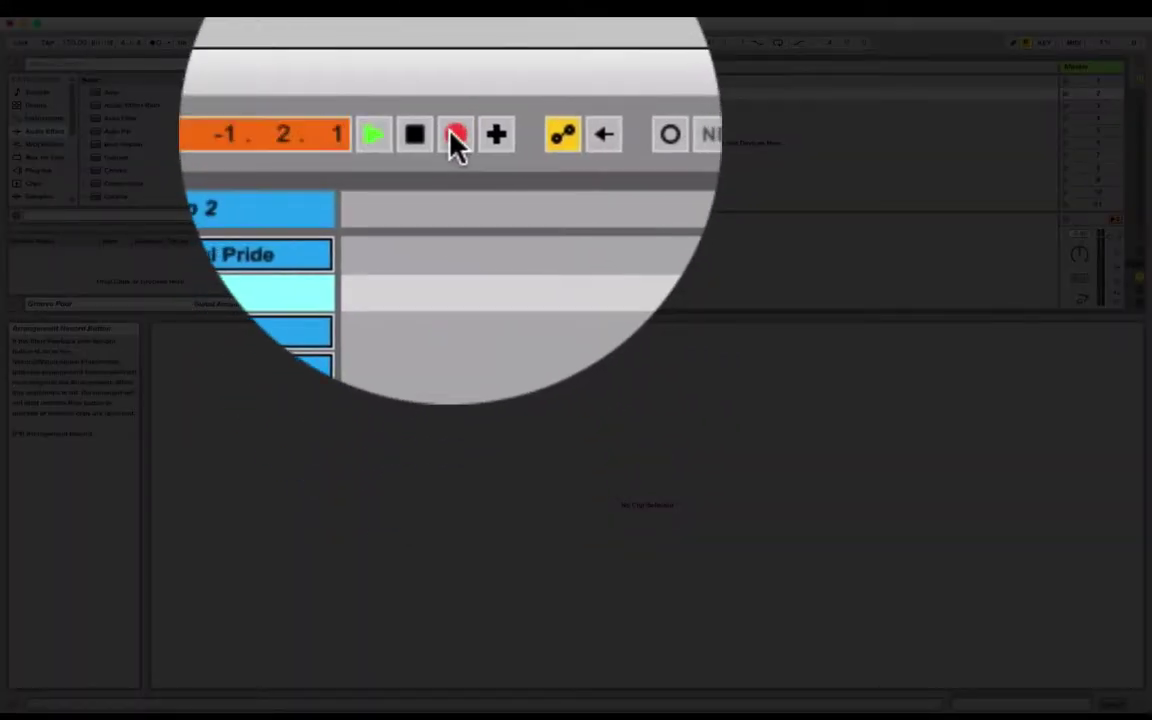
{"action": "left_click", "coordinate": [440, 133]}
{"action": "left_click", "coordinate": [426, 42]}
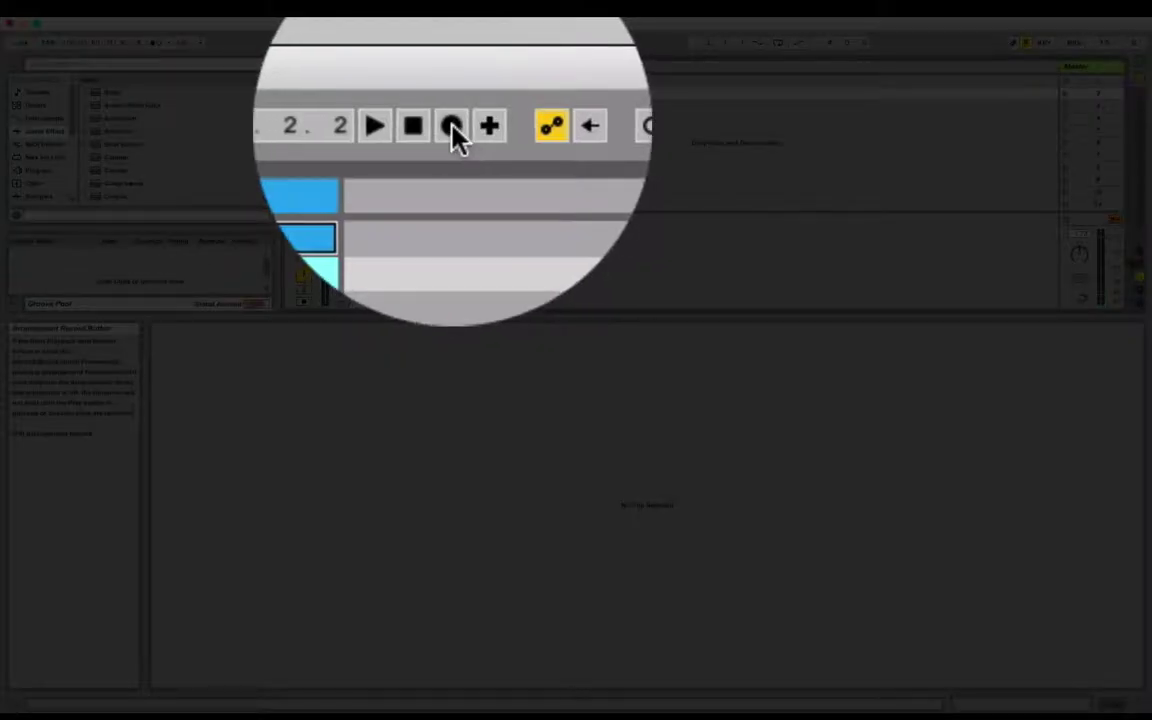
{"action": "left_click", "coordinate": [452, 42]}
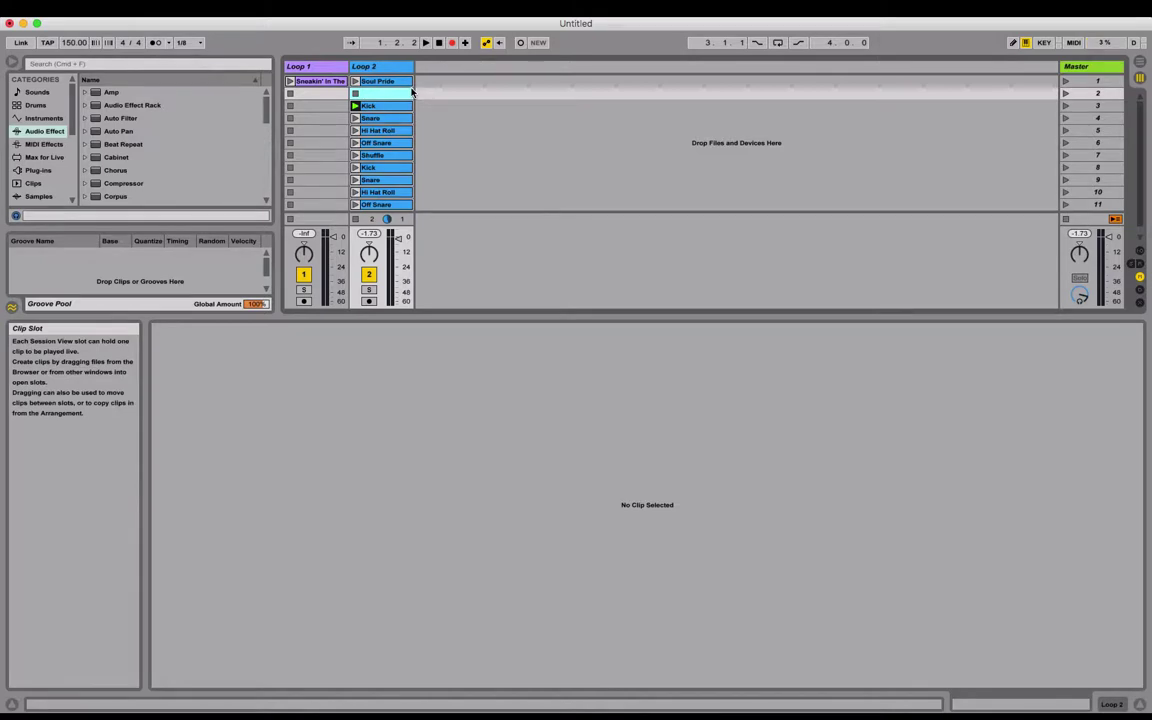
Step: Launch the Kick slice and perform the chops live, checking the arrangement while recording
{"action": "key", "text": "Tab"}
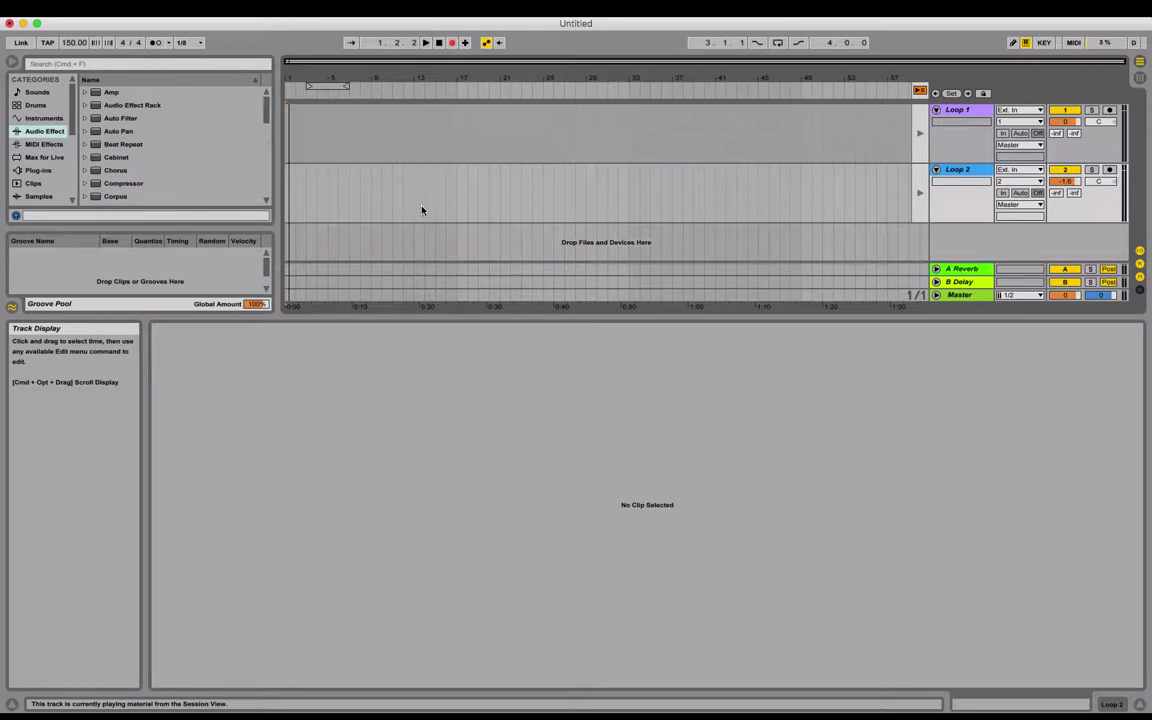
{"action": "key", "text": "Tab"}
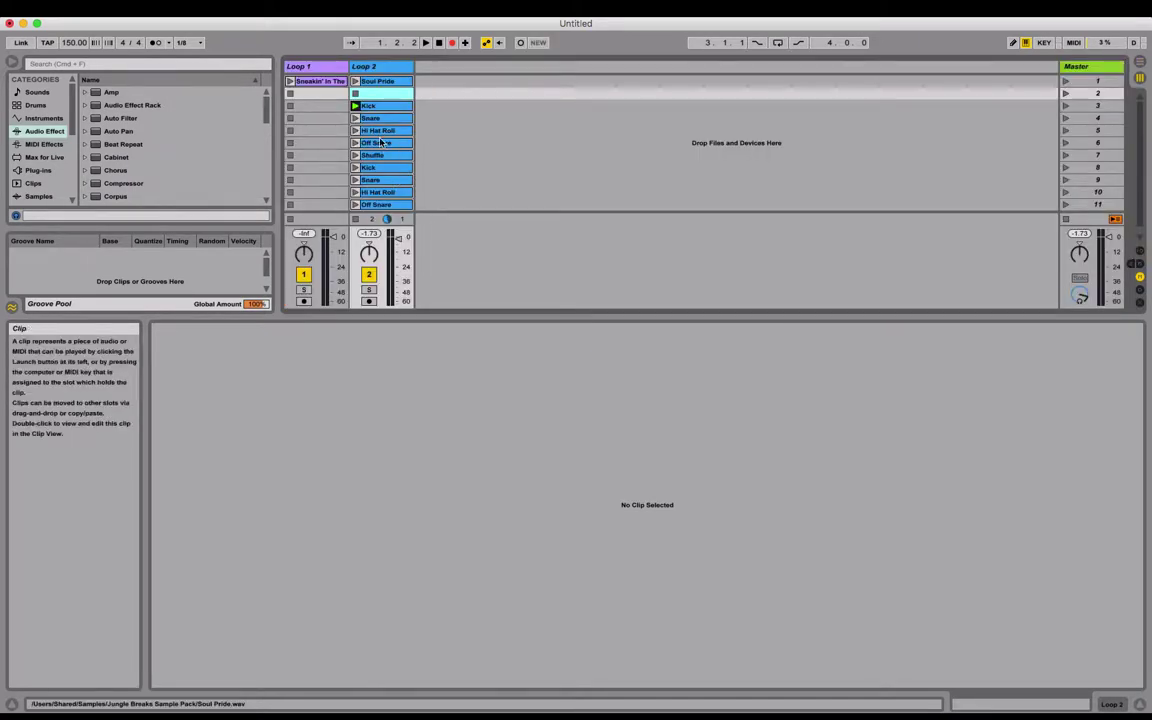
{"action": "key", "text": "Down"}
{"action": "key", "text": "space"}
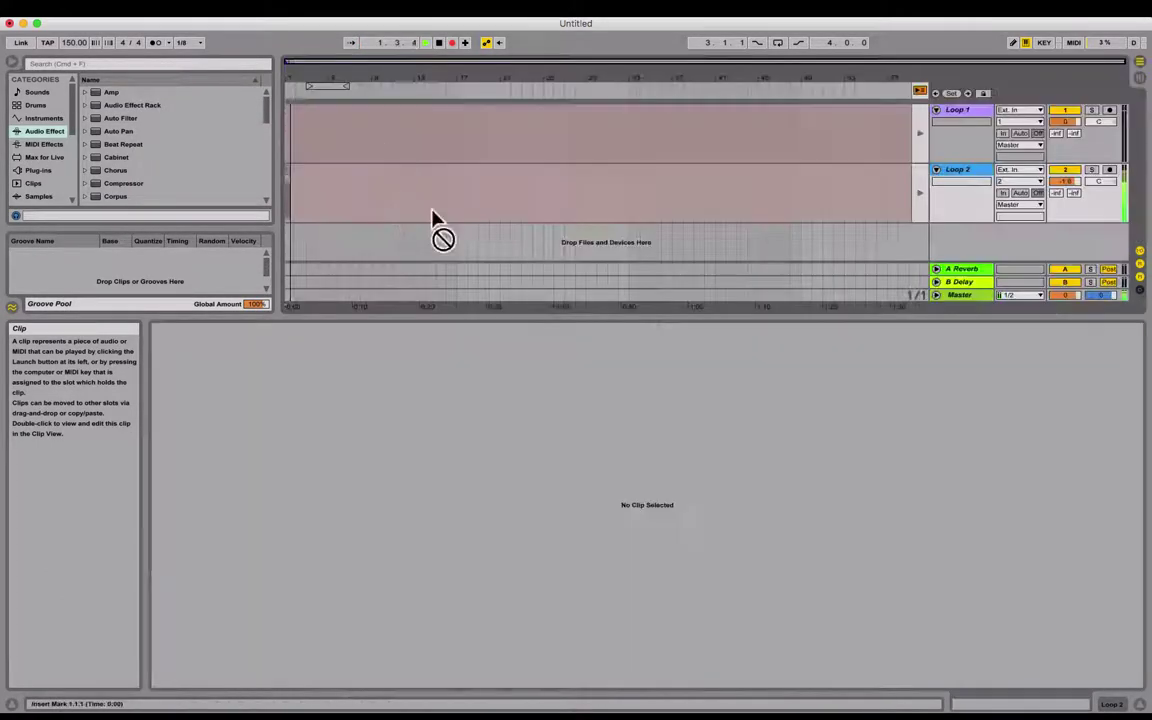
{"action": "key", "text": "Tab"}
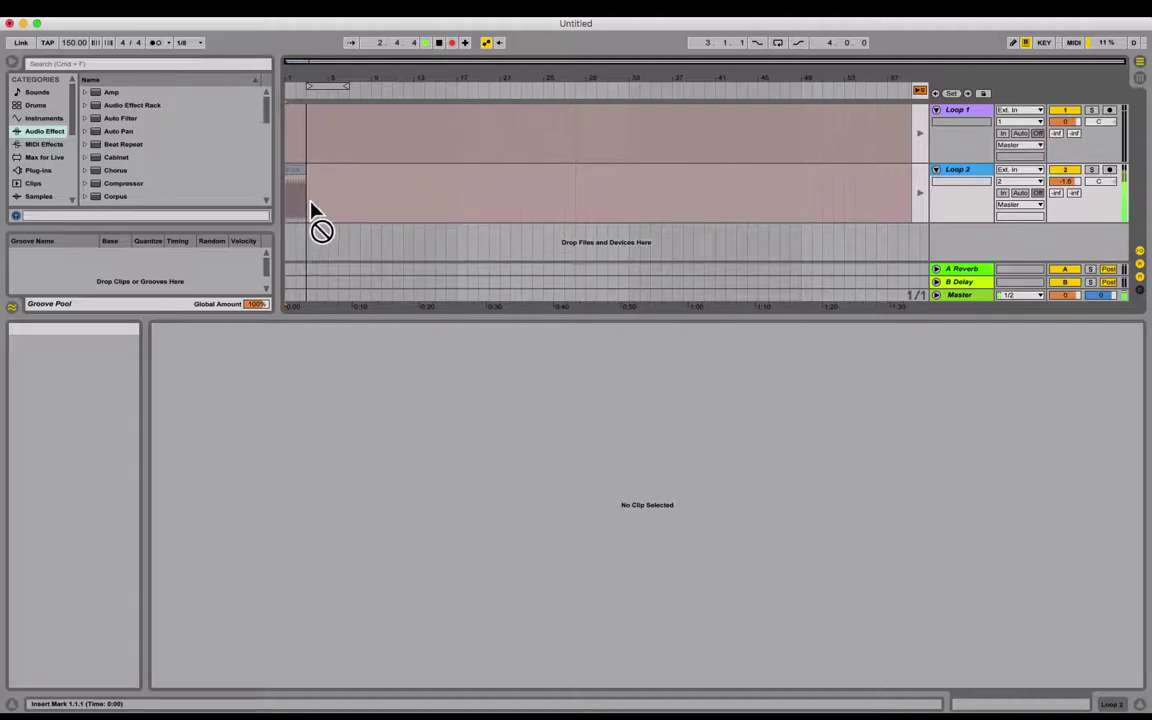
{"action": "key", "text": "Tab"}
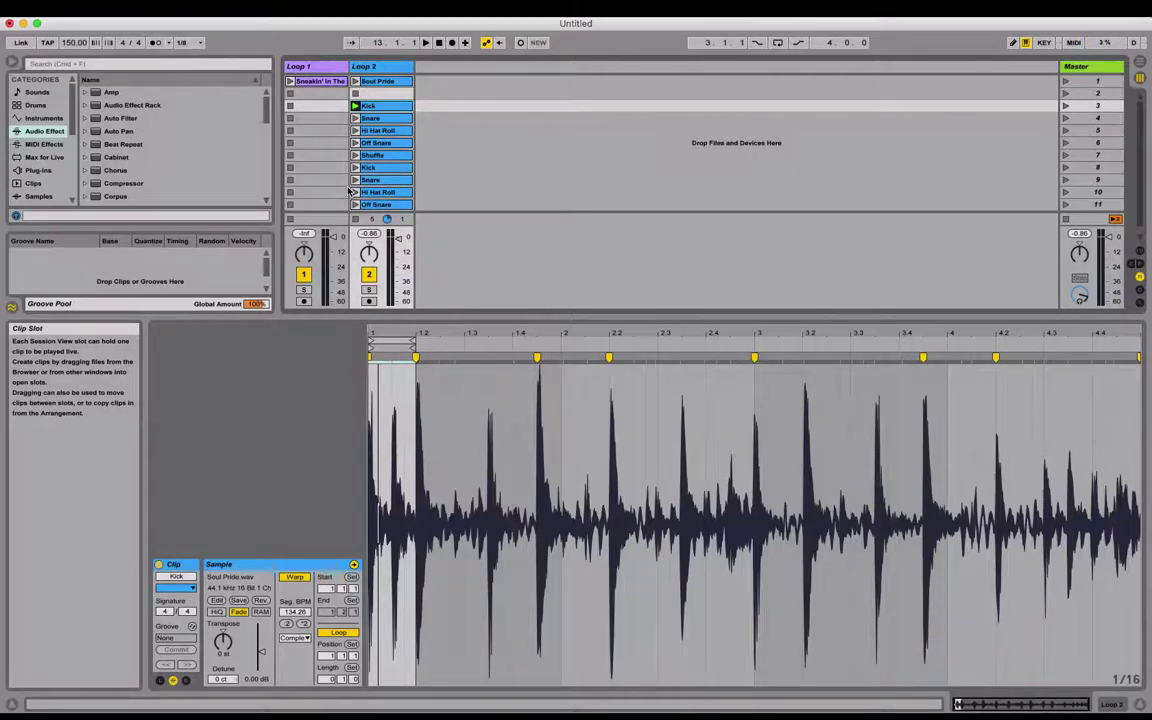
Step: Zoom into the recorded bars 1–13, use Back to Arrangement, and set the playback start point
{"action": "key", "text": "Tab"}
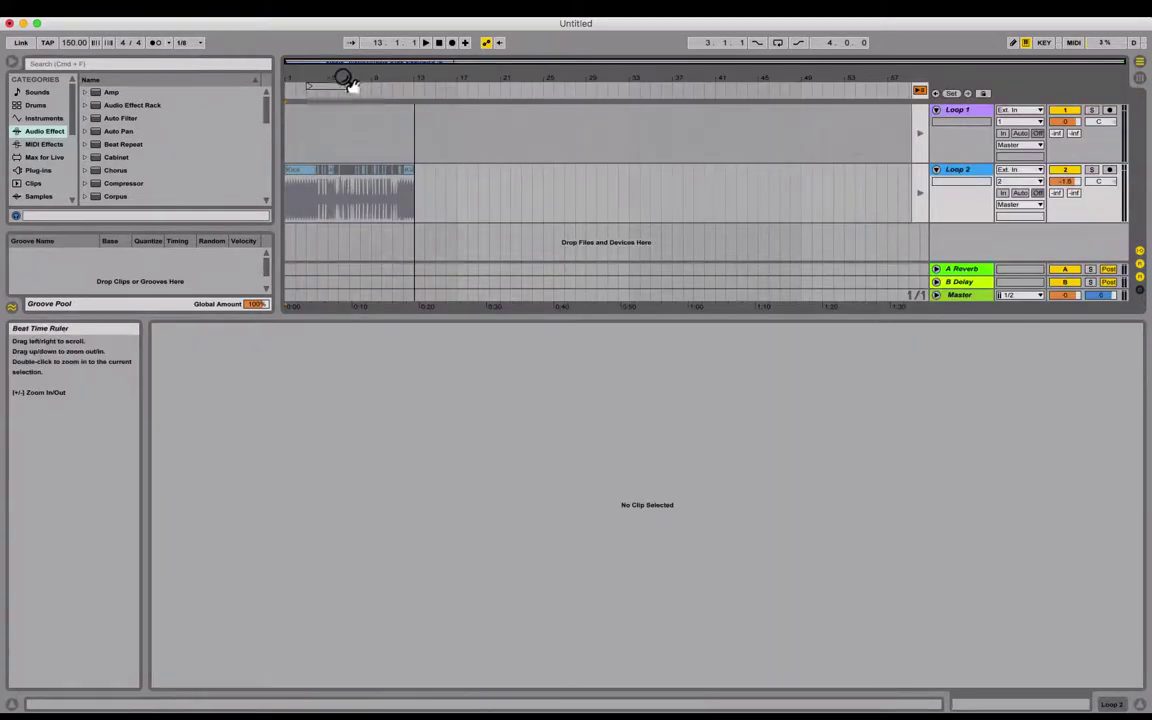
{"action": "left_click_drag", "start_coordinate": [350, 85], "coordinate": [350, 125]}
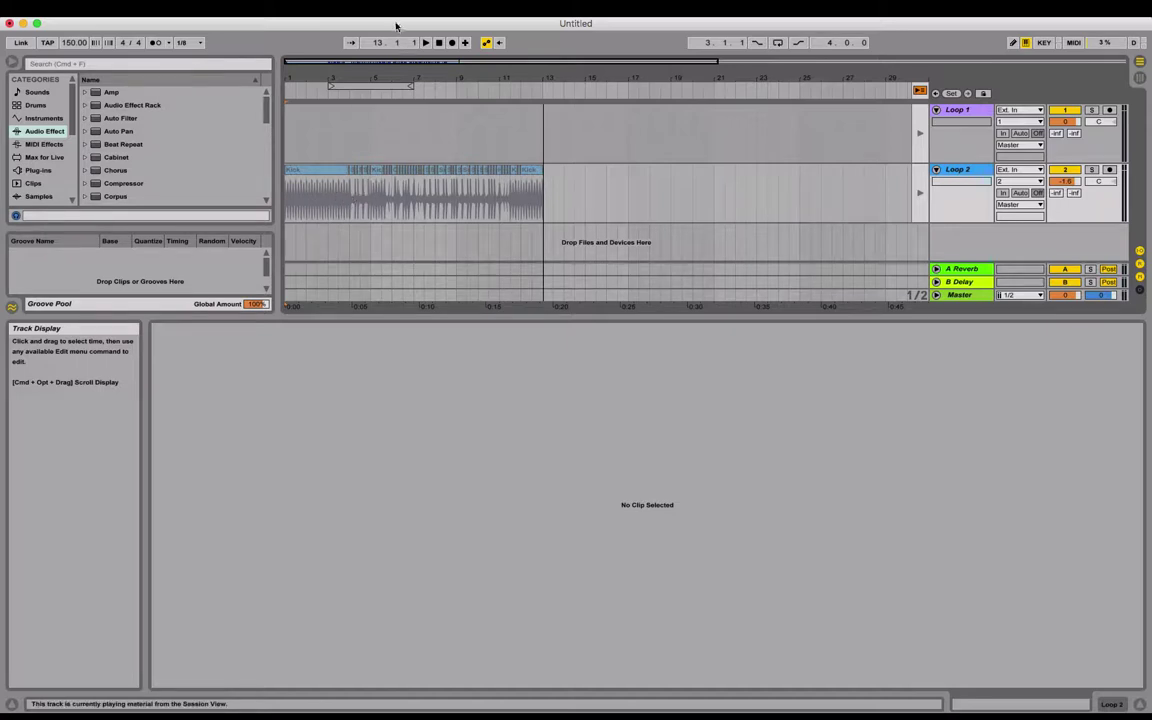
{"action": "left_click_drag", "start_coordinate": [368, 85], "coordinate": [387, 154]}
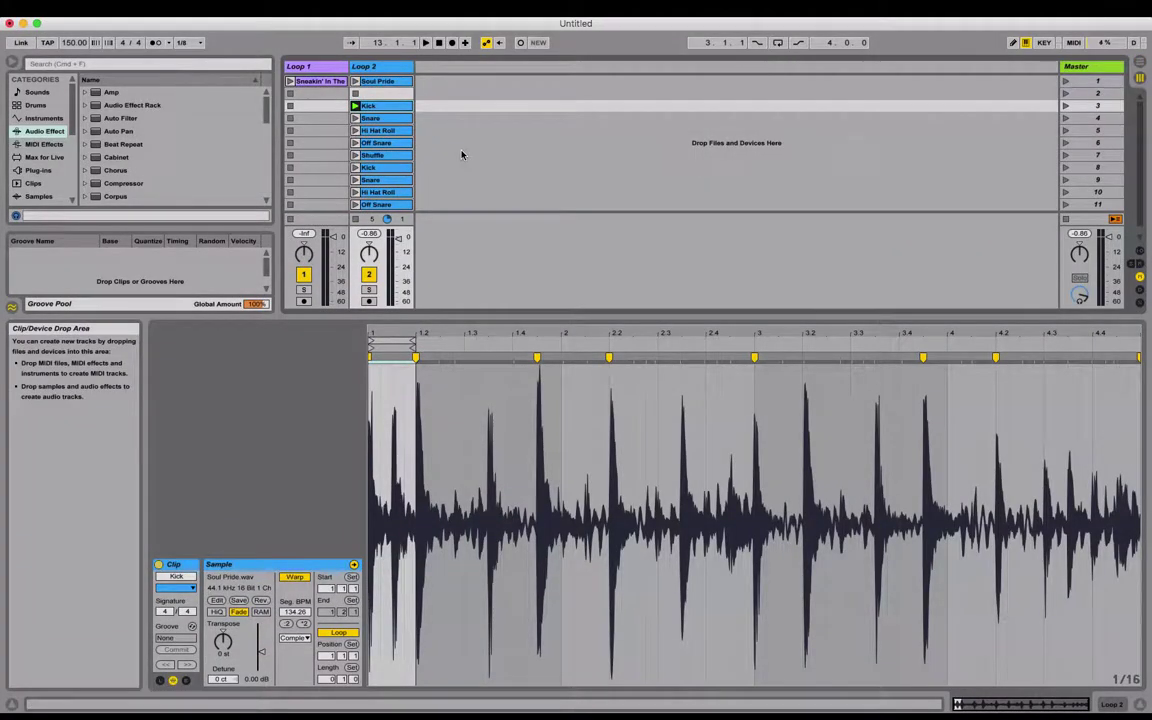
{"action": "key", "text": "Tab"}
{"action": "left_click", "coordinate": [900, 252]}
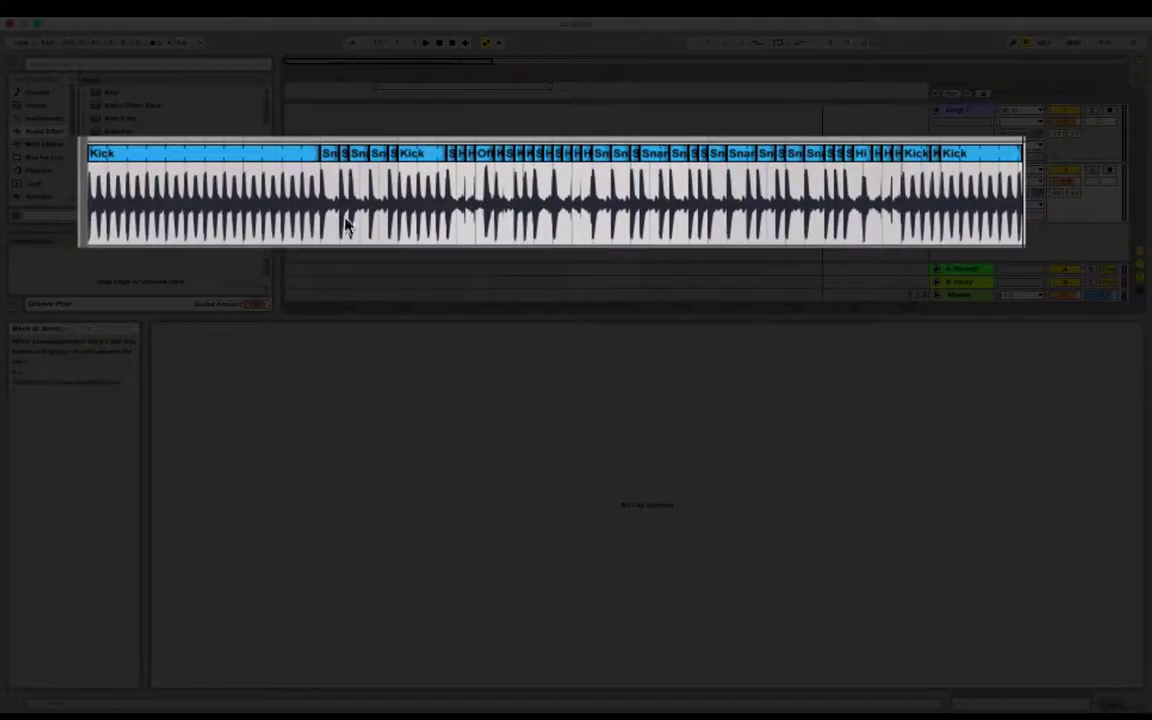
{"action": "left_click", "coordinate": [321, 203]}
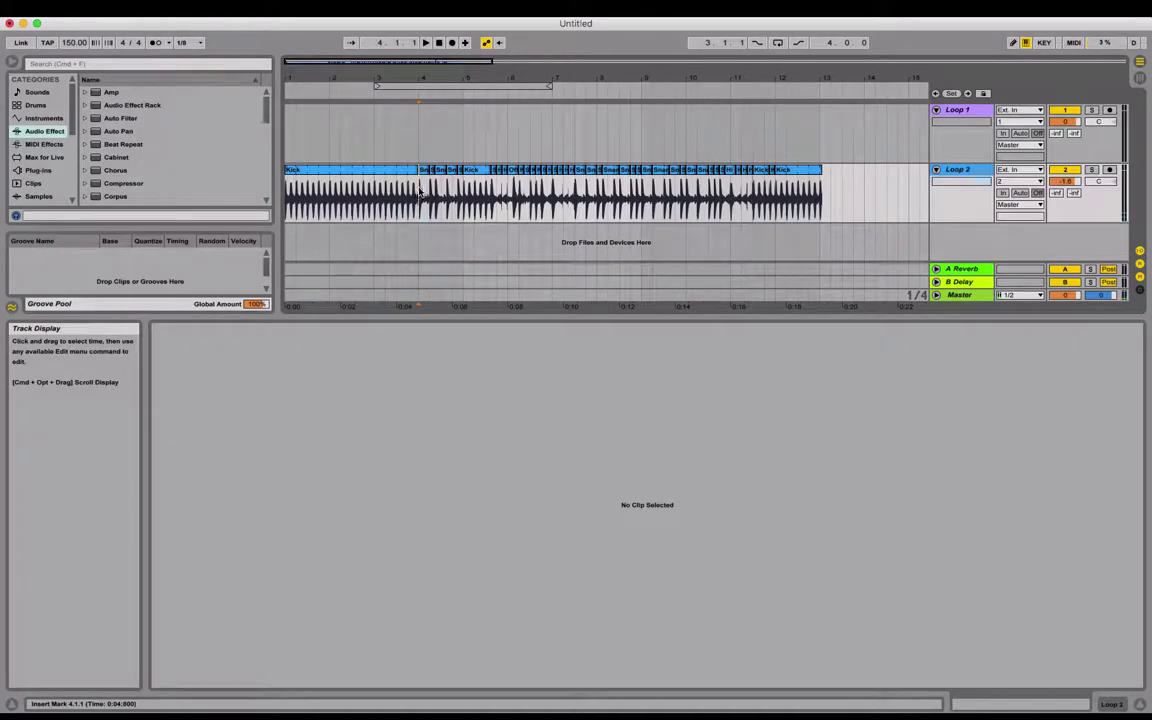
Step: Delete the recording before bar 4 and after bar 9
{"action": "left_click_drag", "start_coordinate": [420, 192], "coordinate": [593, 190]}
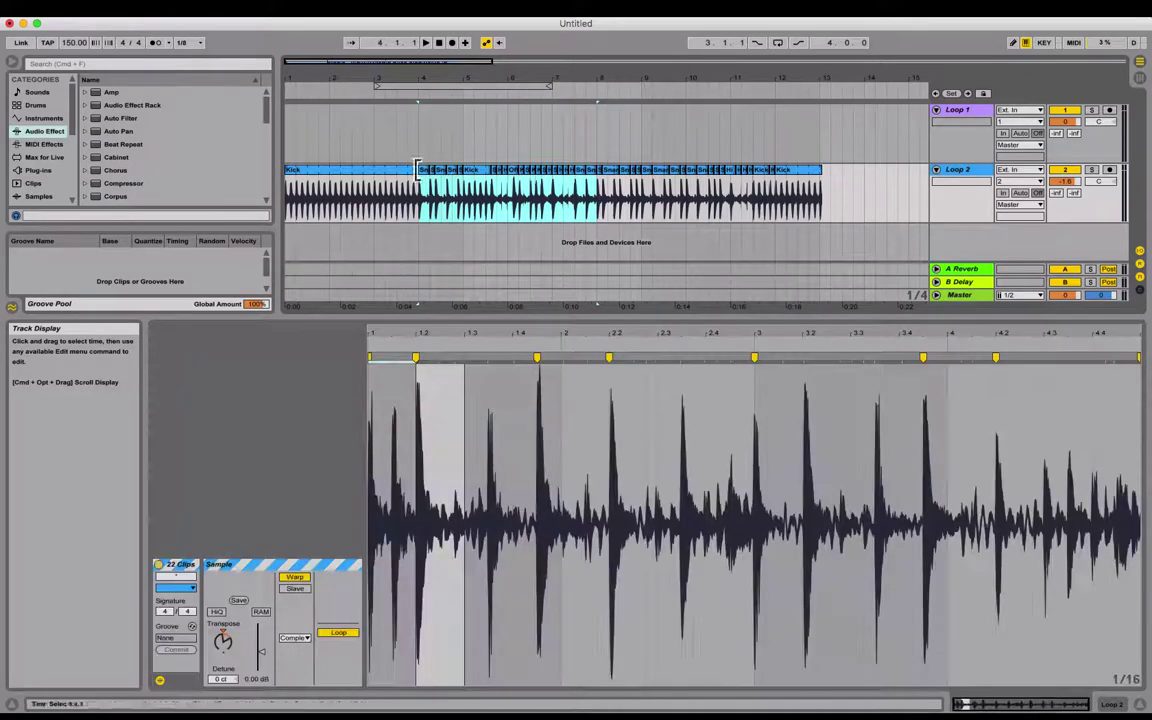
{"action": "left_click_drag", "start_coordinate": [419, 195], "coordinate": [286, 195]}
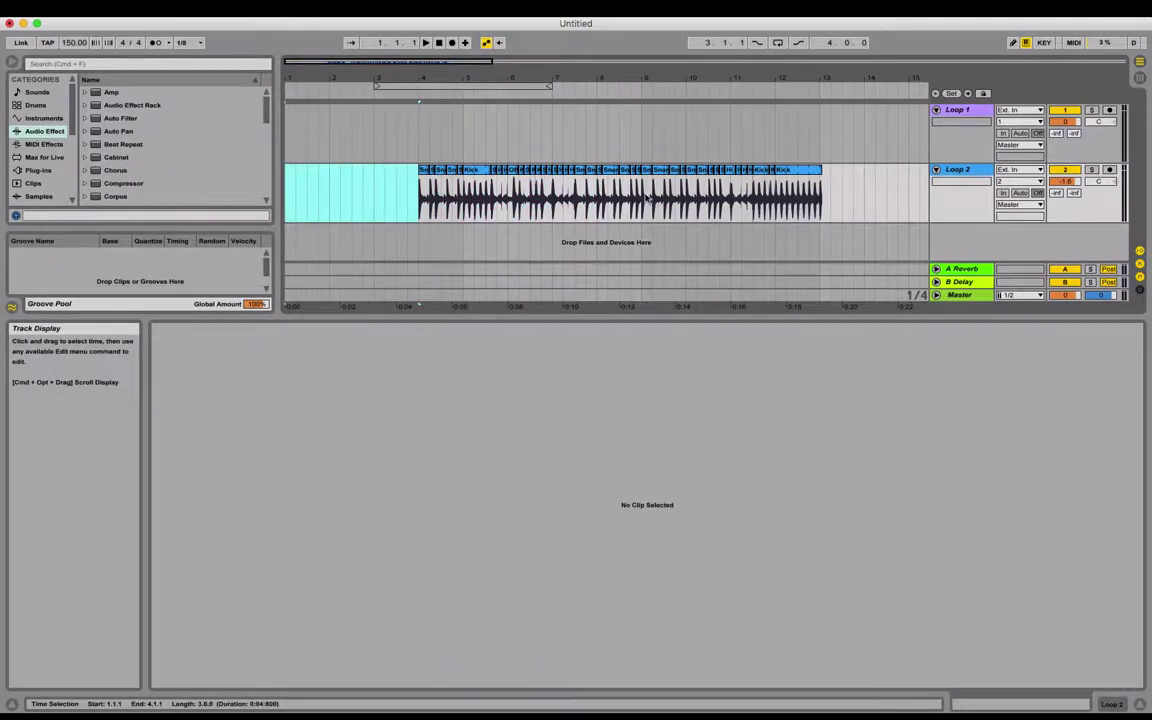
{"action": "left_click_drag", "start_coordinate": [645, 197], "coordinate": [829, 192]}
{"action": "key", "text": "Delete"}
Step: Select the remaining bars 4–9 slices and consolidate them into one audio clip
{"action": "left_click_drag", "start_coordinate": [636, 196], "coordinate": [423, 195]}
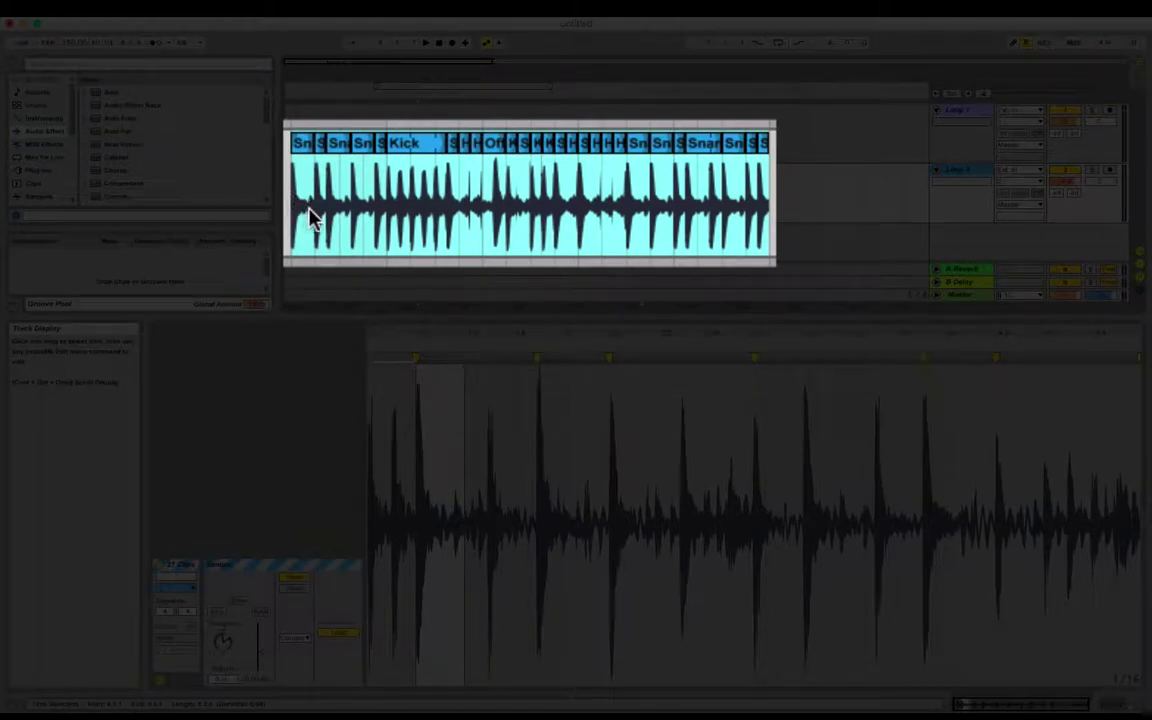
{"action": "left_click_drag", "start_coordinate": [296, 224], "coordinate": [775, 213]}
{"action": "left_click_drag", "start_coordinate": [770, 210], "coordinate": [288, 200]}
{"action": "key", "text": "super+j"}
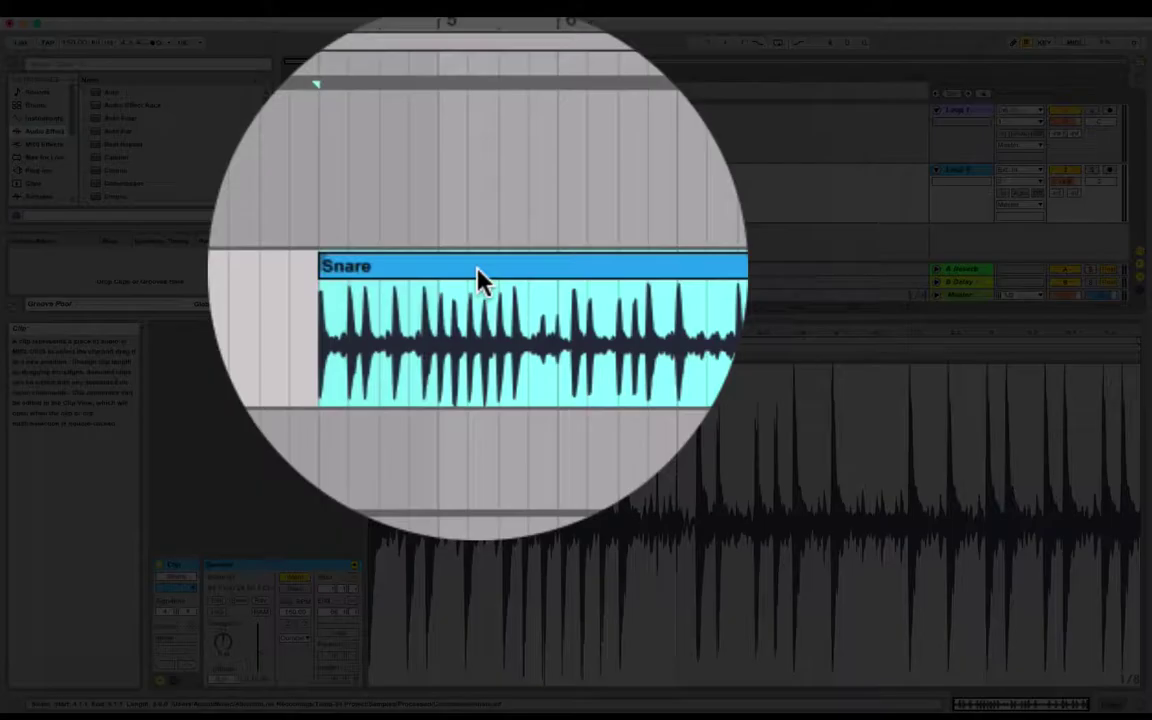
Step: Reveal the consolidated clip's audio file in Finder via Show in Finder
{"action": "right_click", "coordinate": [430, 170]}
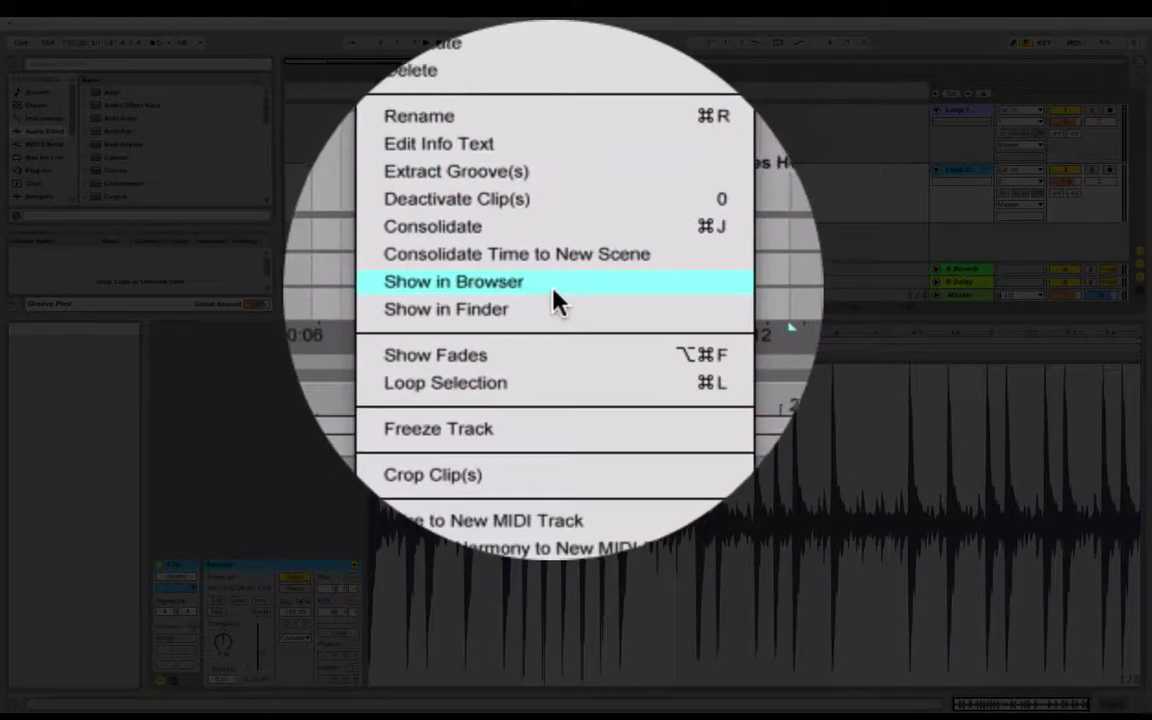
{"action": "left_click", "coordinate": [553, 288]}
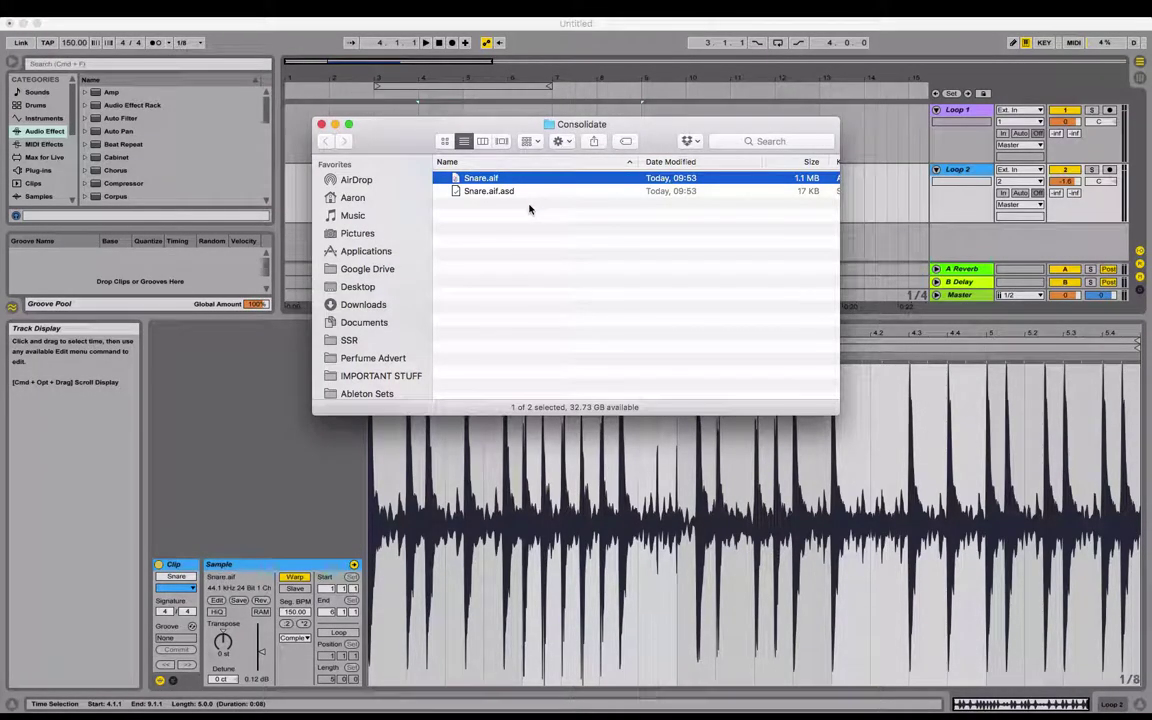
{"action": "left_click_drag", "start_coordinate": [442, 130], "coordinate": [675, 170]}
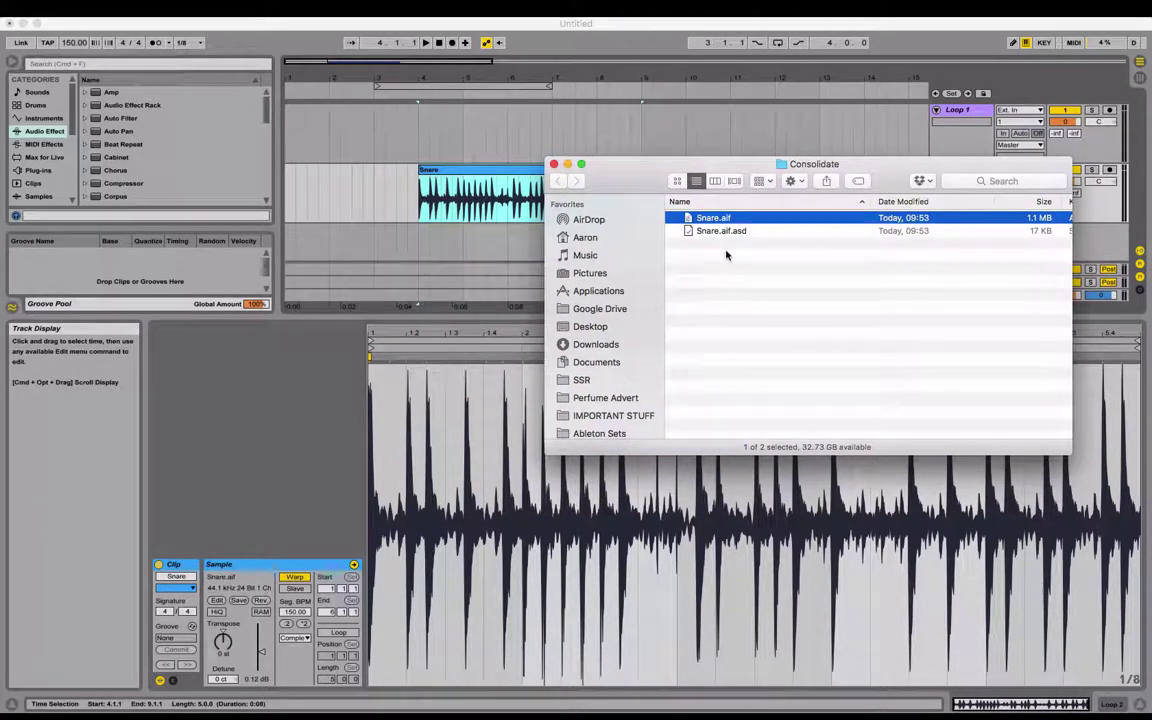
Step: Rename Snare.aif to 'Loop Chopped.aif', then return to Live's clip grid
{"action": "key", "text": "Return"}
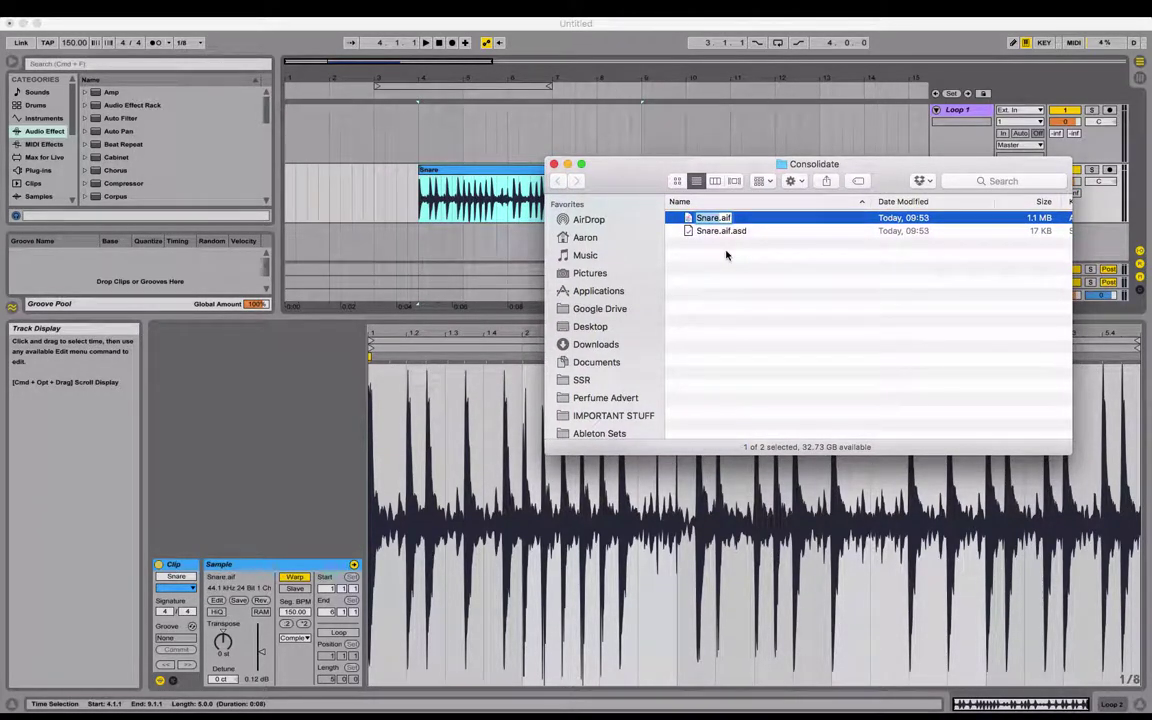
{"action": "type", "text": "Loop"}
{"action": "type", "text": " Chopped"}
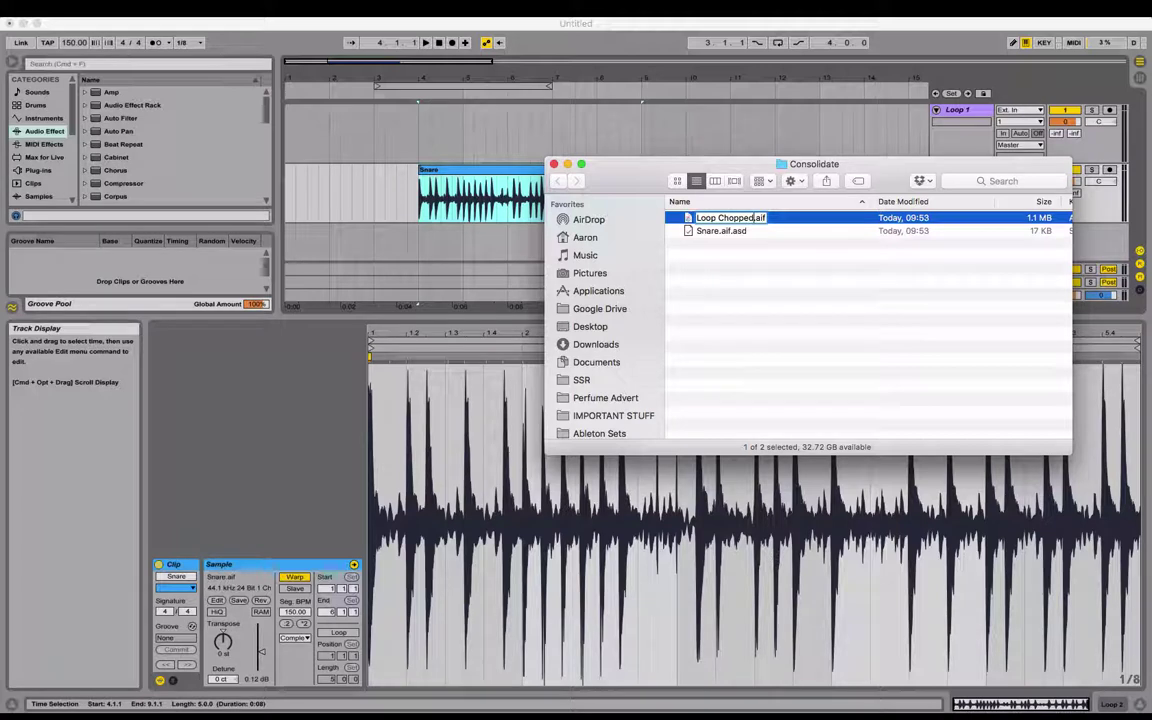
{"action": "key", "text": "Return"}
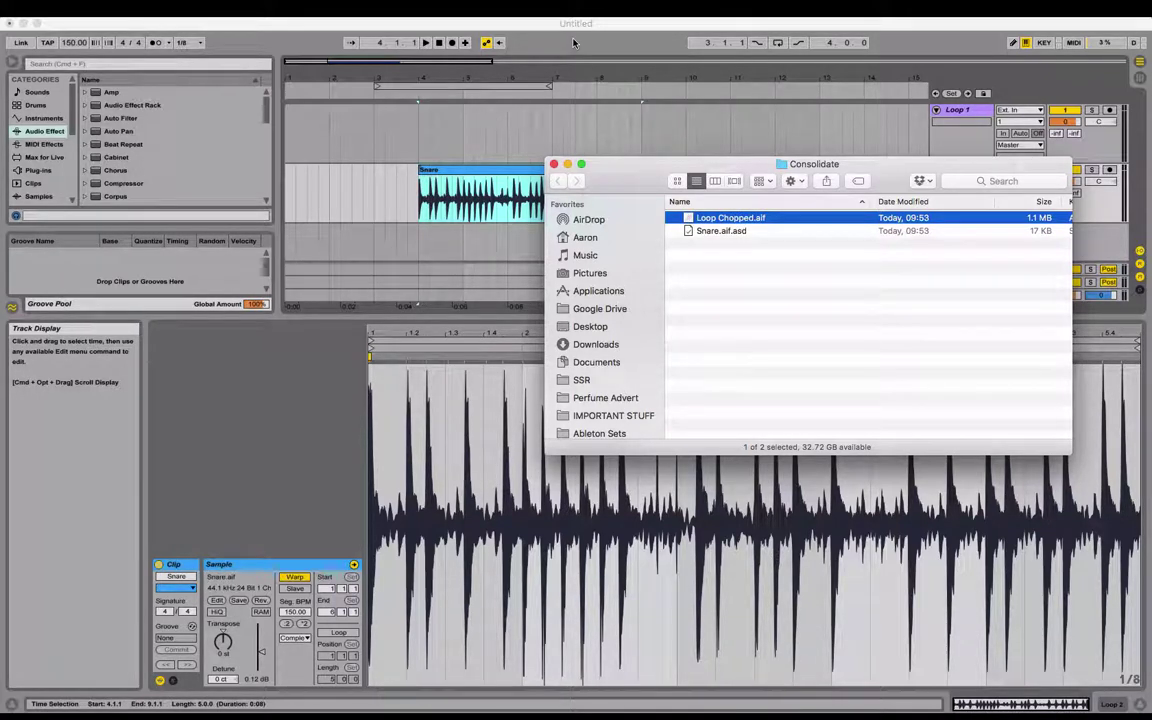
{"action": "left_click", "coordinate": [573, 42]}
{"action": "key", "text": "Tab"}
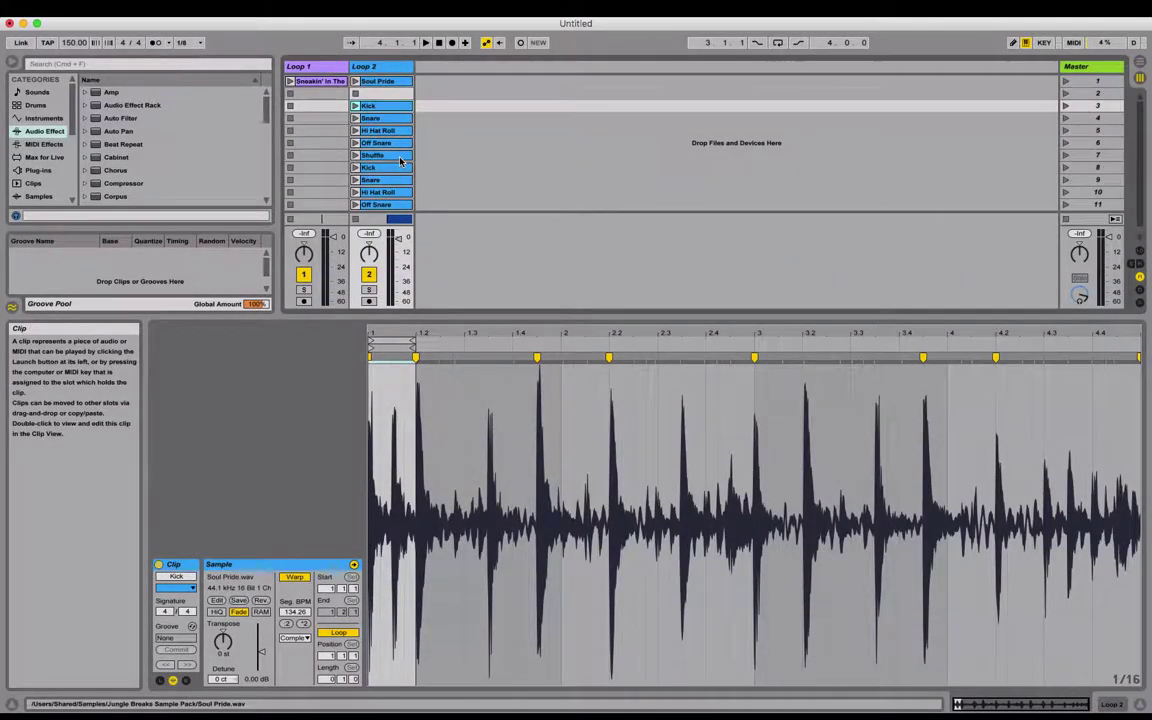
Step: Show Clip View's Launch settings with all ten Loop 2 chop clips selected
{"action": "scroll", "coordinate": [400, 161], "scroll_direction": "down", "scroll_amount": 1}
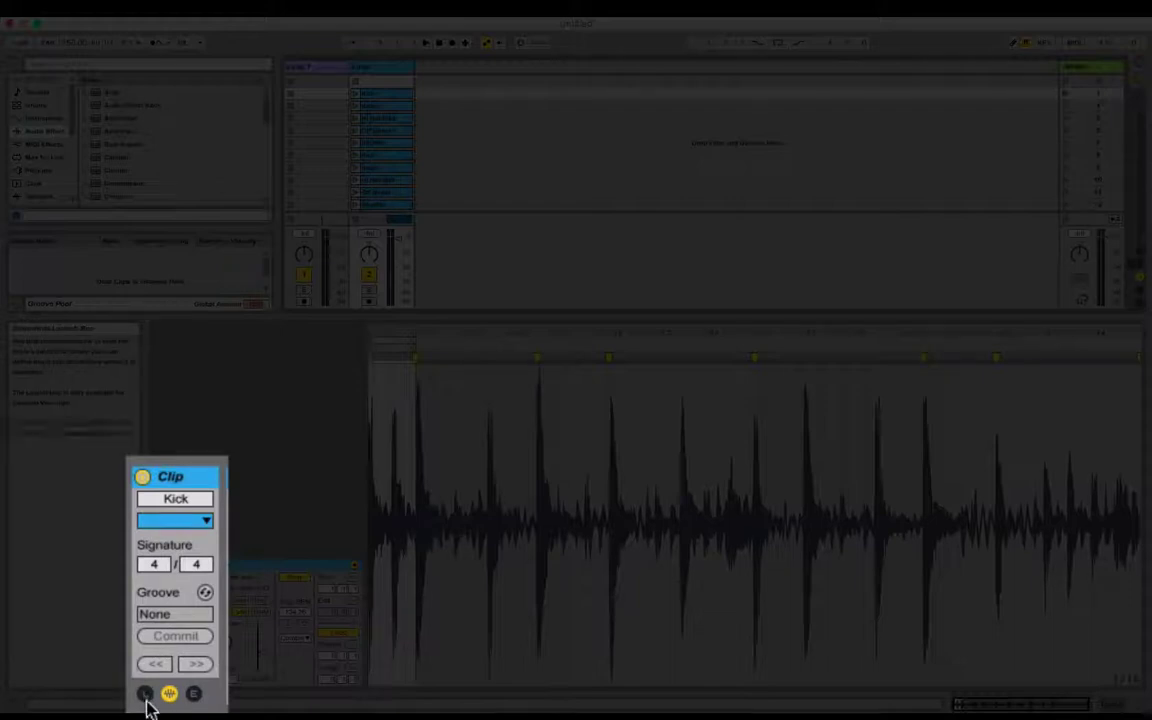
{"action": "left_click", "coordinate": [145, 694]}
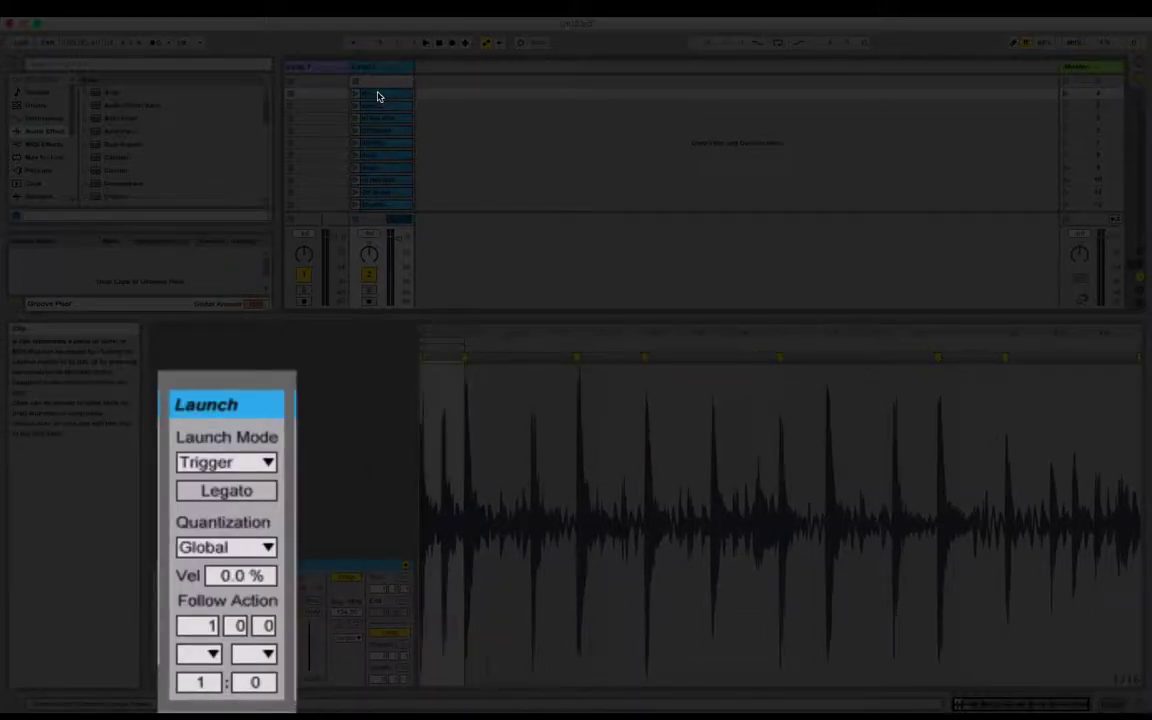
{"action": "left_click", "coordinate": [378, 210]}
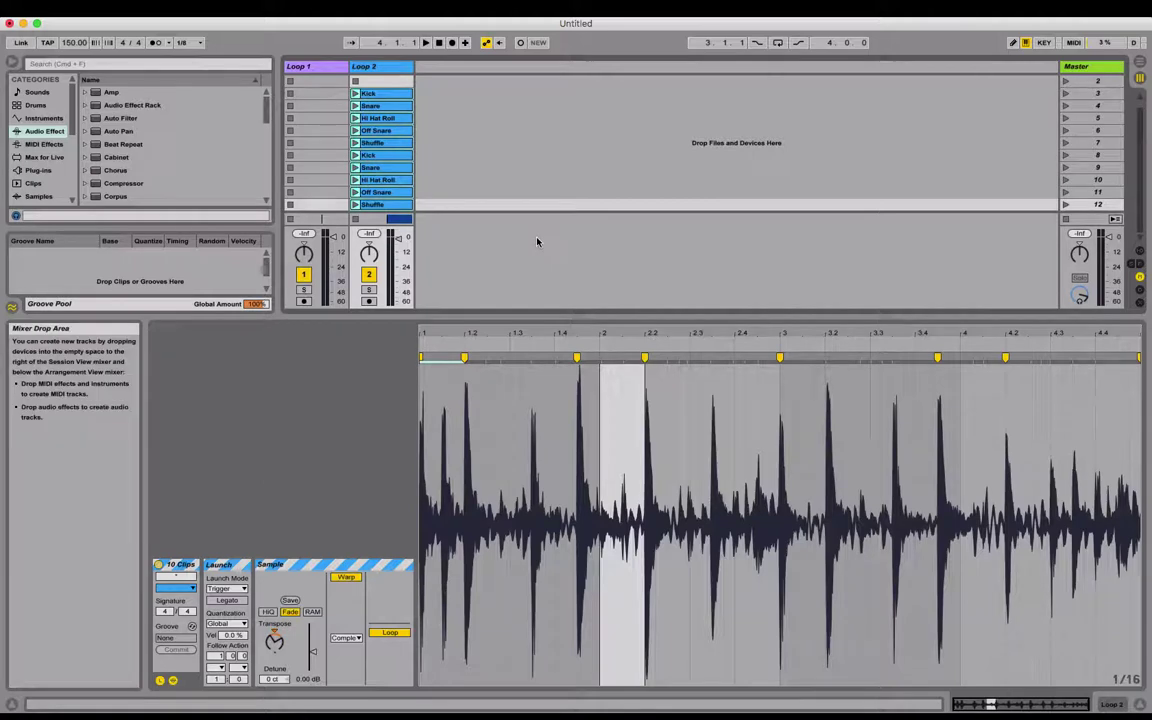
{"action": "left_click", "coordinate": [375, 93]}
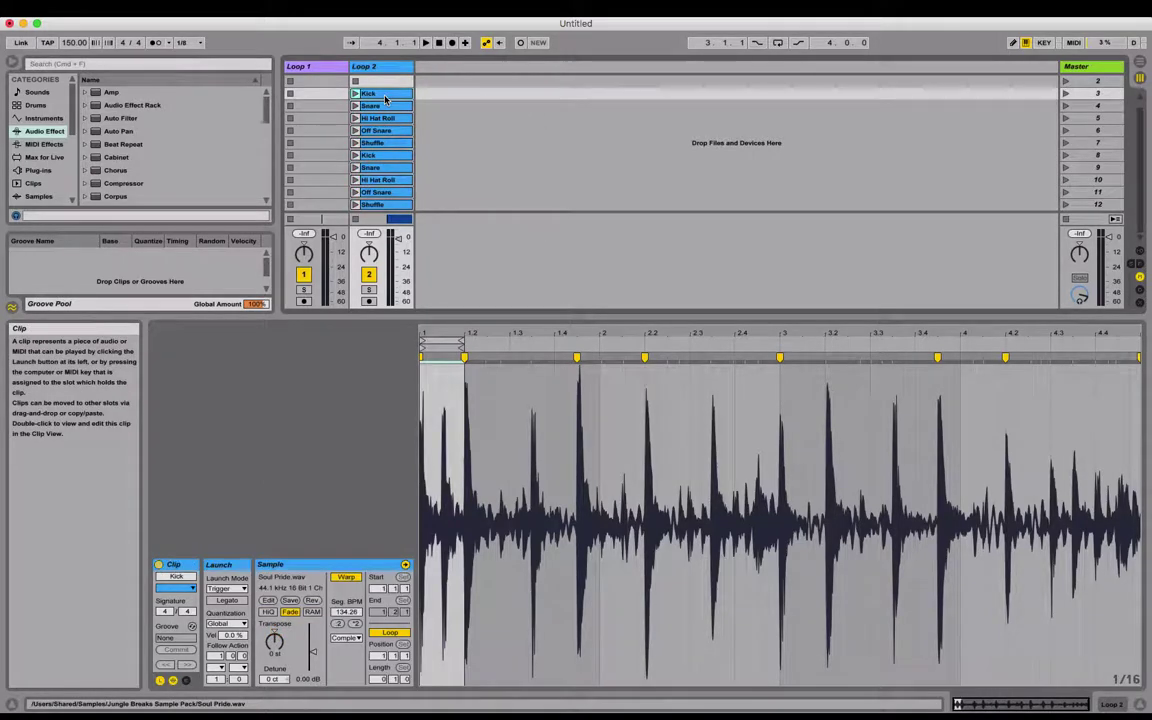
{"action": "scroll", "coordinate": [385, 120], "scroll_direction": "up", "scroll_amount": 1}
{"action": "left_click", "coordinate": [387, 82]}
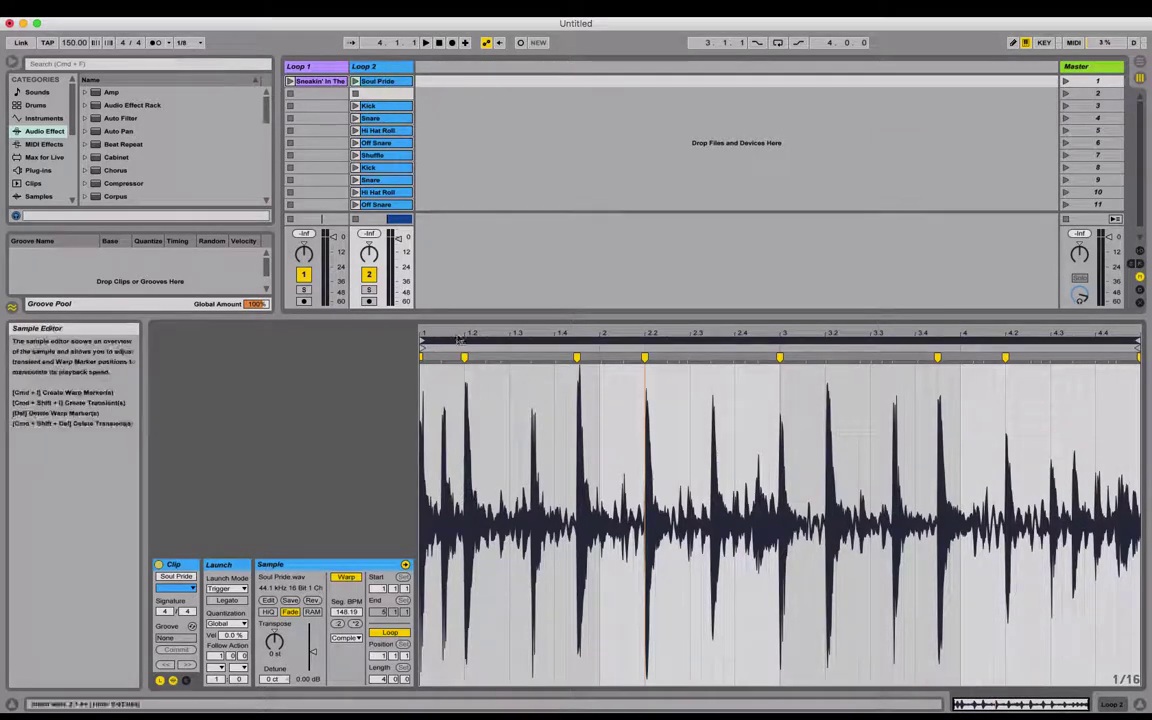
{"action": "left_click", "coordinate": [381, 105]}
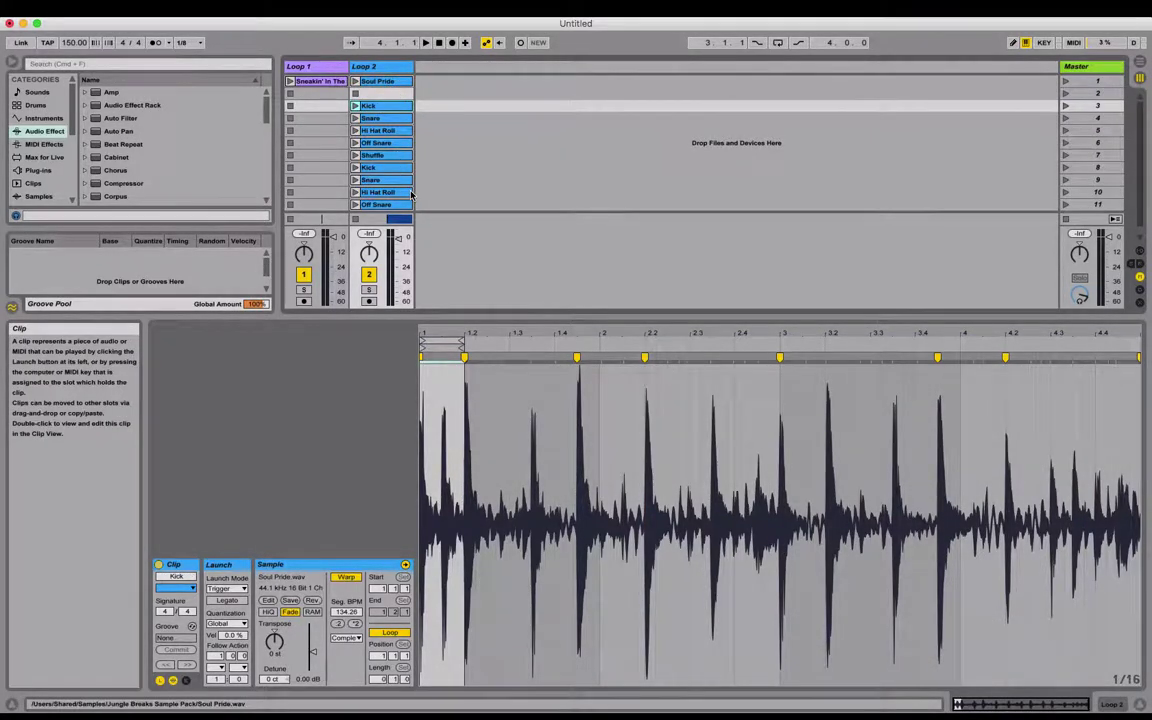
{"action": "key", "text": "super+k"}
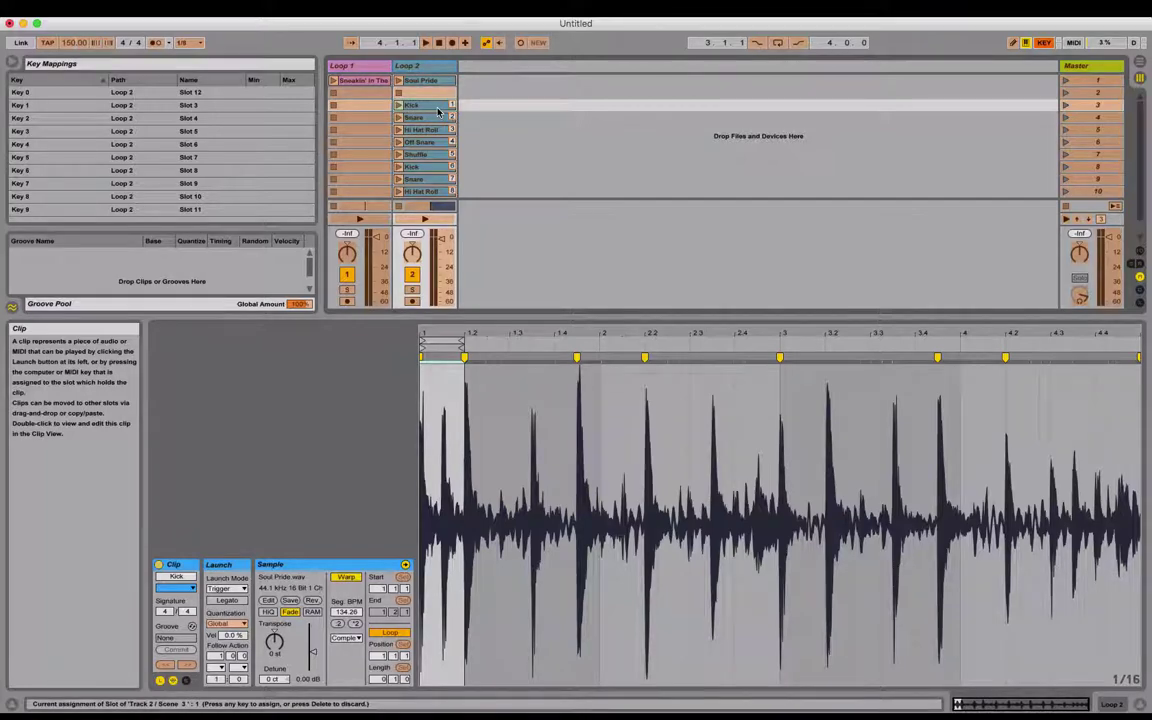
{"action": "key", "text": "super+k"}
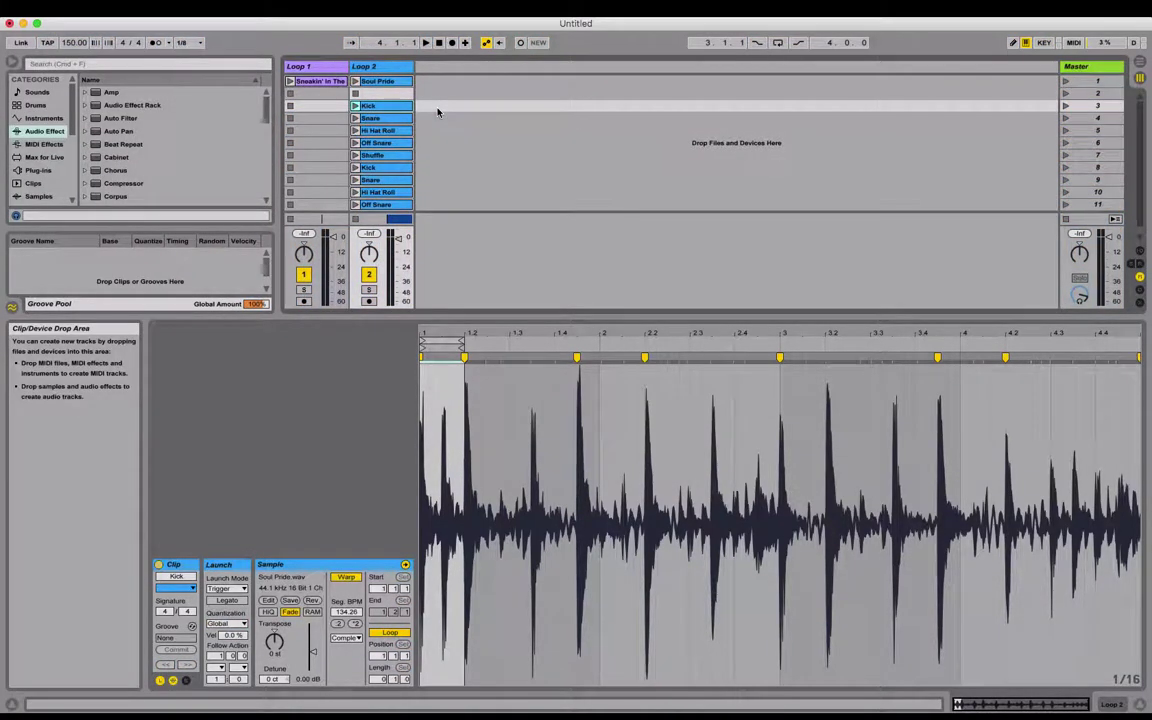